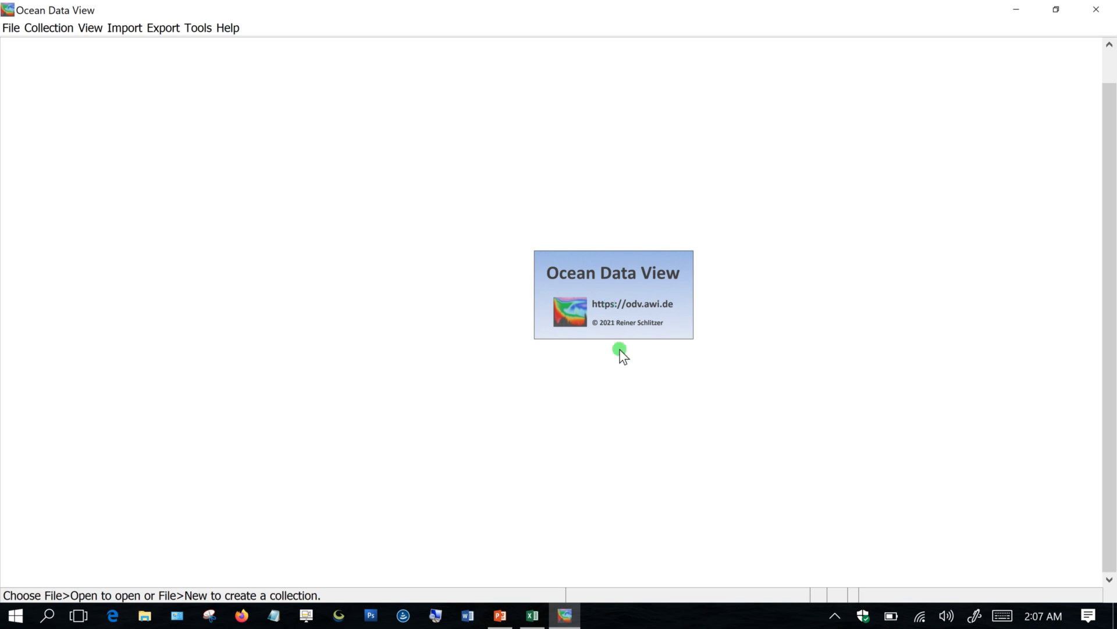
Switch to Excel and open the Plot_odv sheet of Current_to_arrow_ODV.xlsx.
left_click(533, 616)
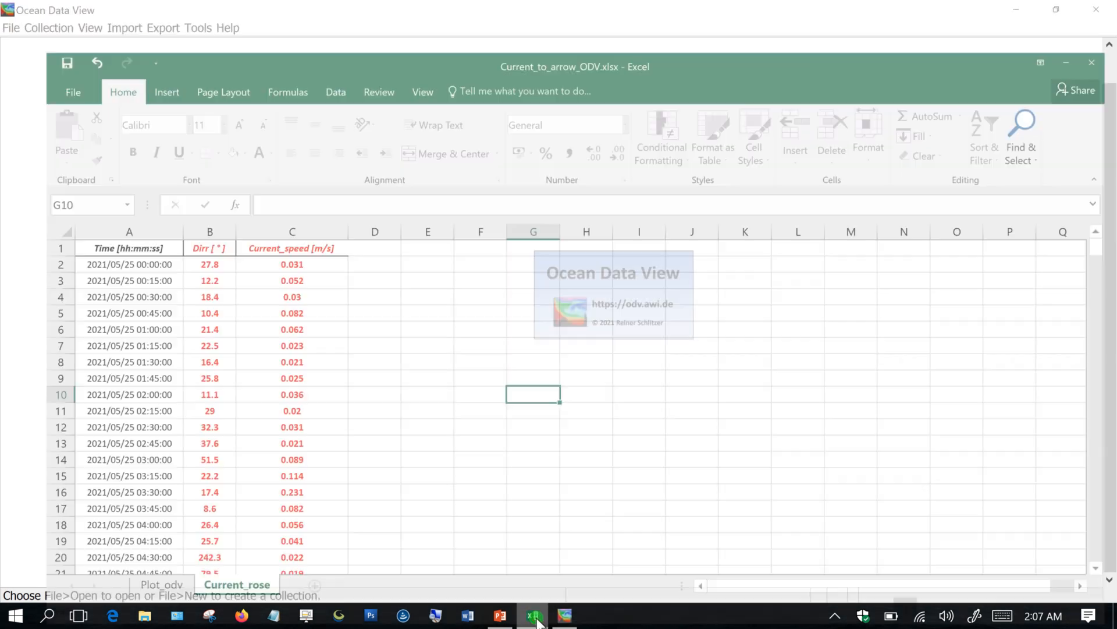
left_click(131, 565)
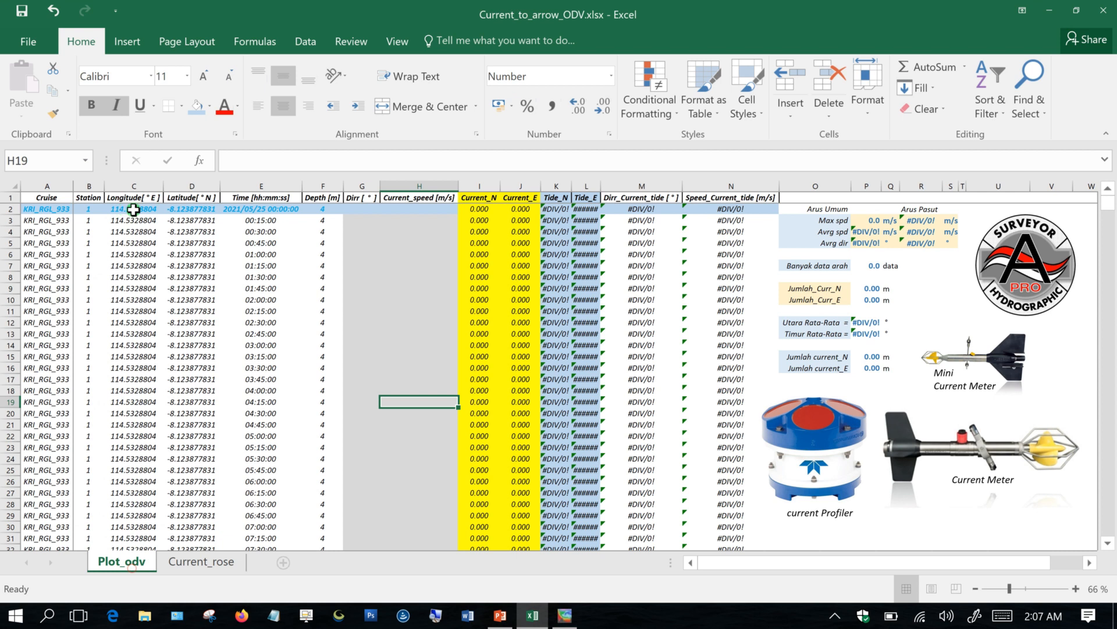
left_click(261, 300)
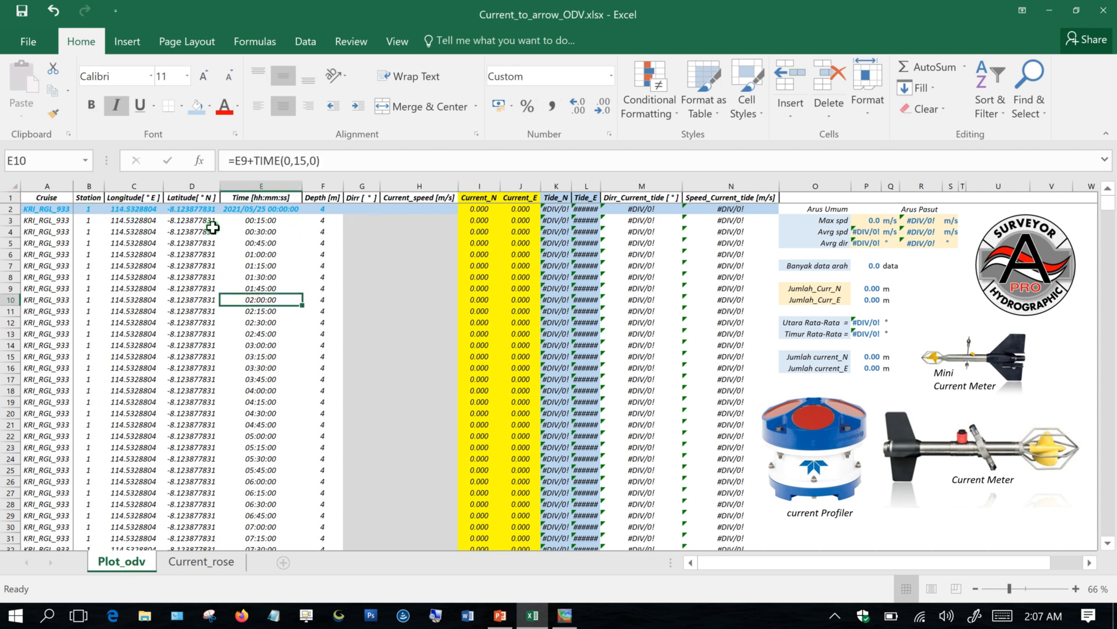
left_click(566, 617)
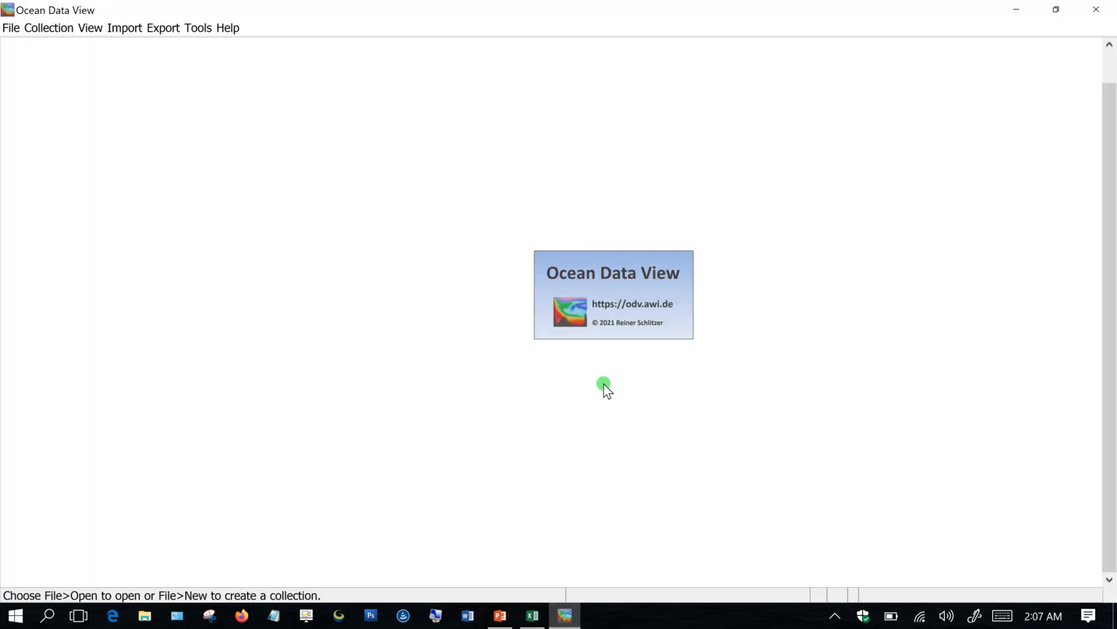
left_click(531, 613)
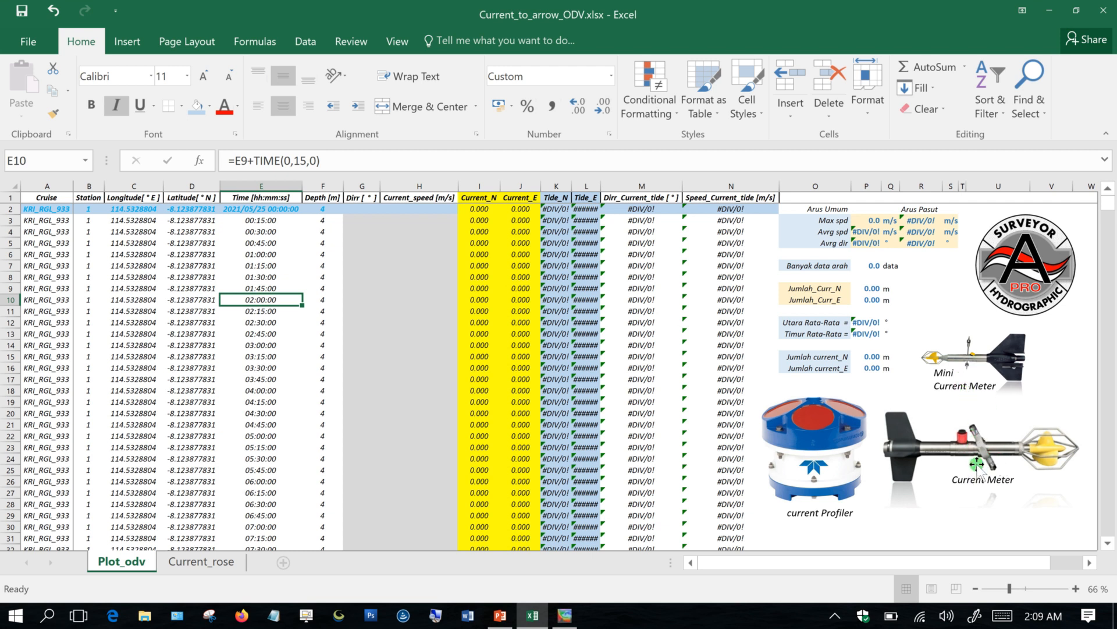
Examine the Depth and Time columns of the Plot_odv sheet down to the last data row and the row below it.
left_click(323, 209)
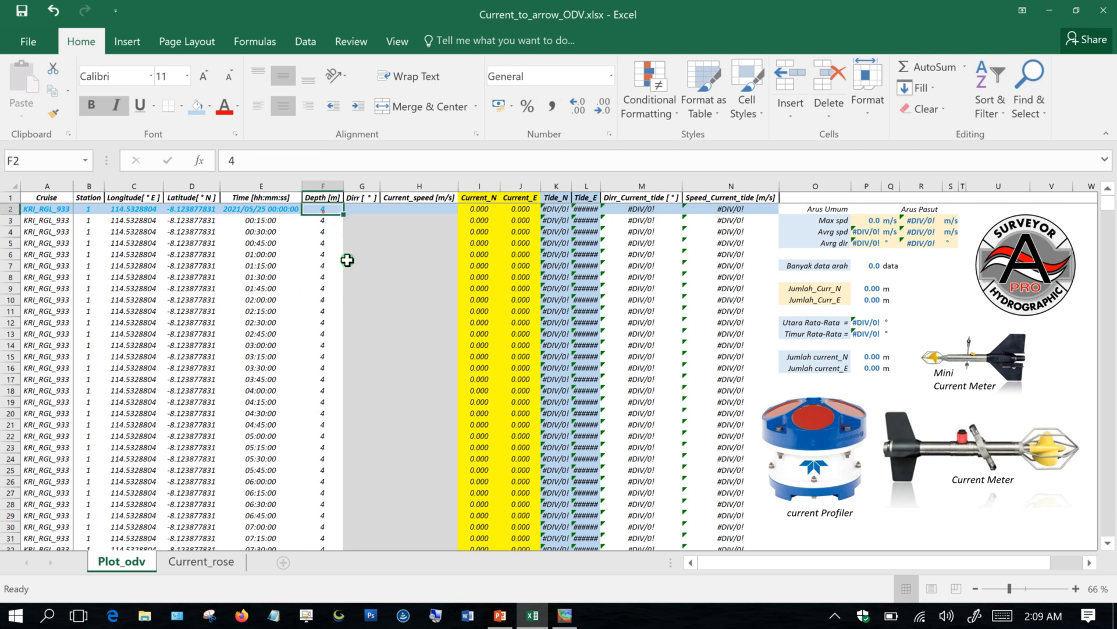
key("ctrl+shift+Down")
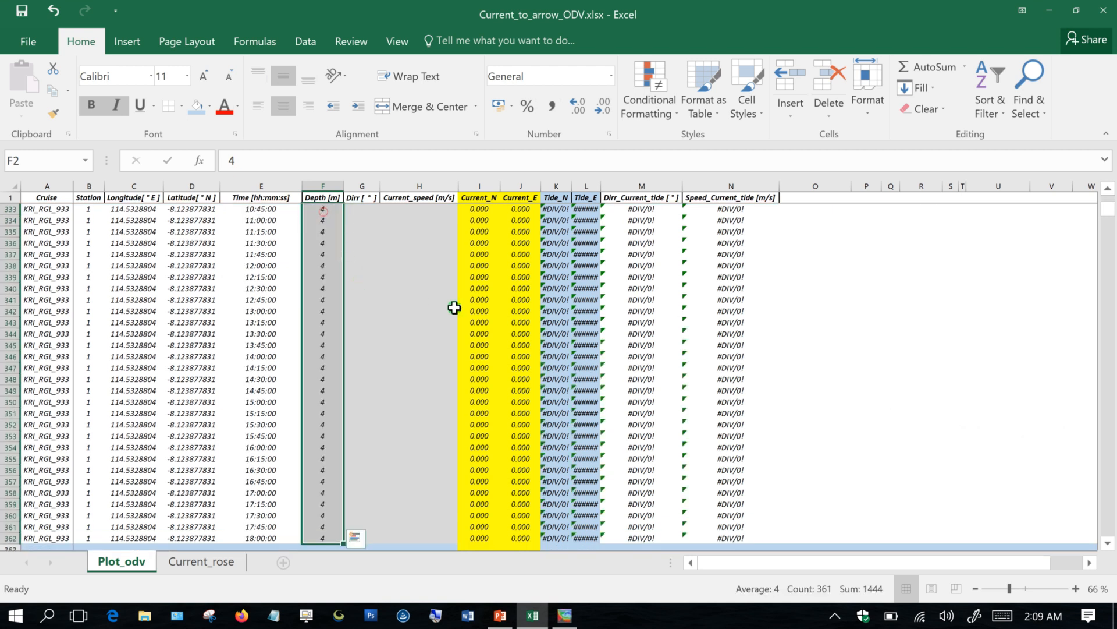
left_click_drag(1108, 220, 1107, 201)
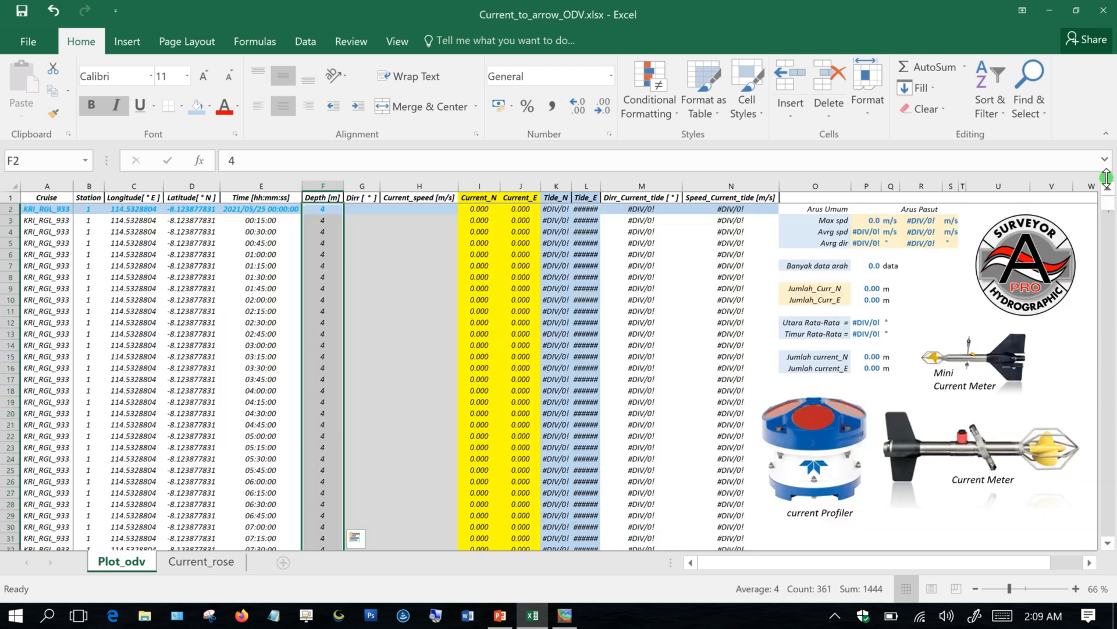
left_click(431, 335)
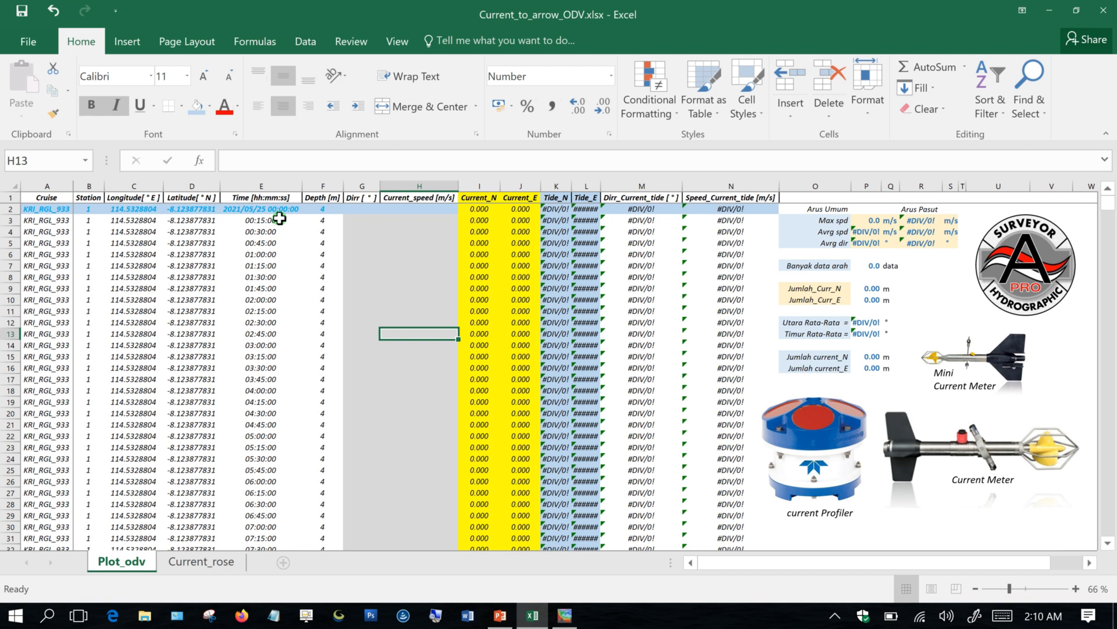
left_click(318, 210)
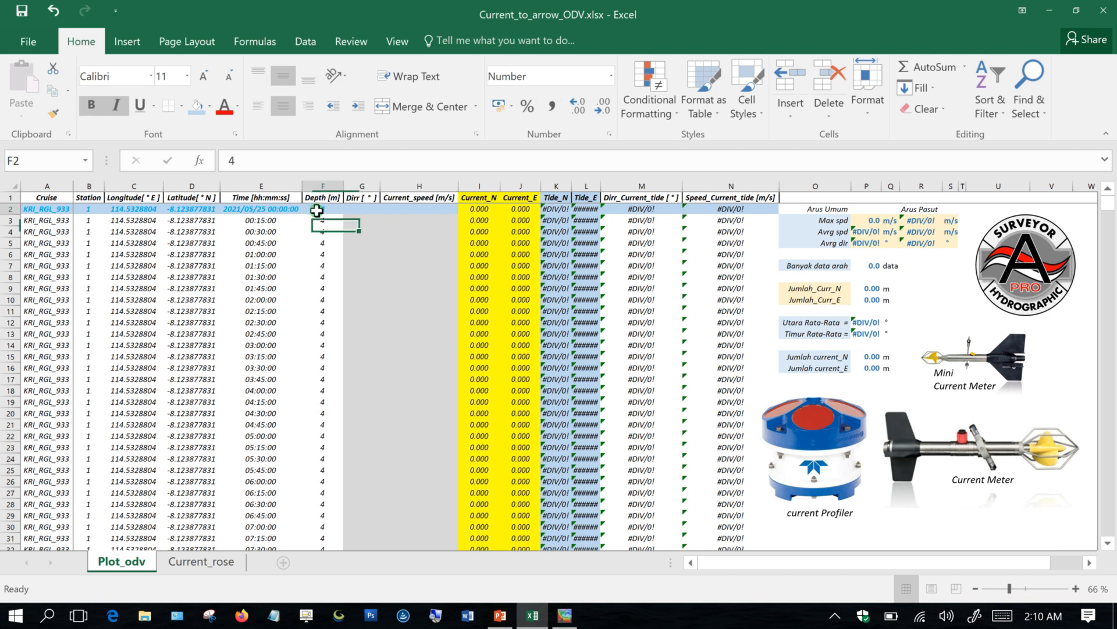
key("ctrl+shift+Down")
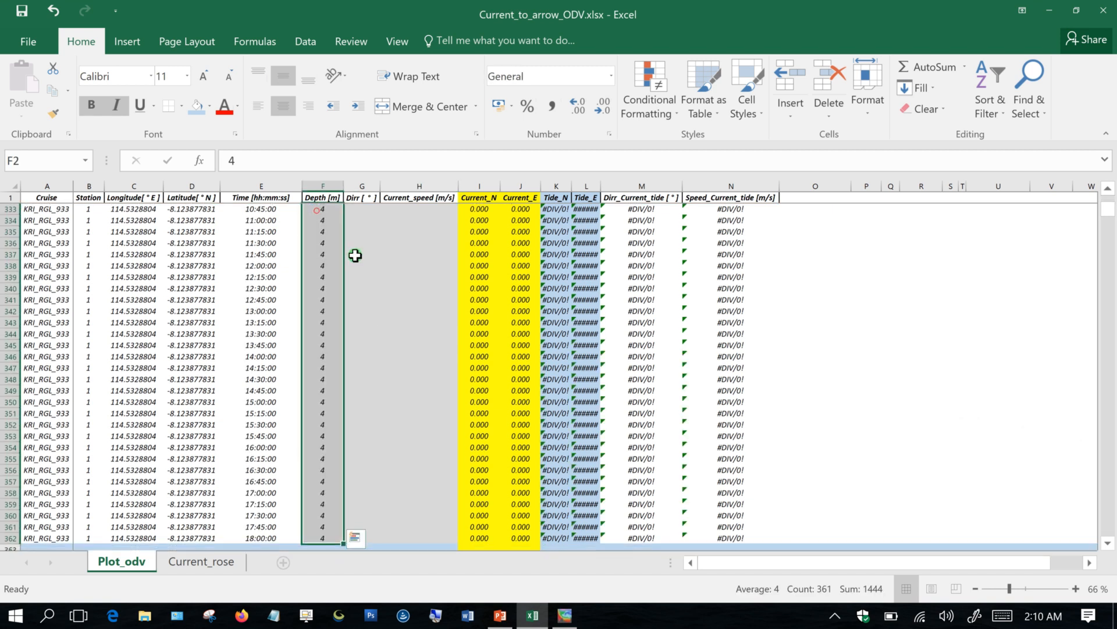
scroll(411, 313, "down", 2)
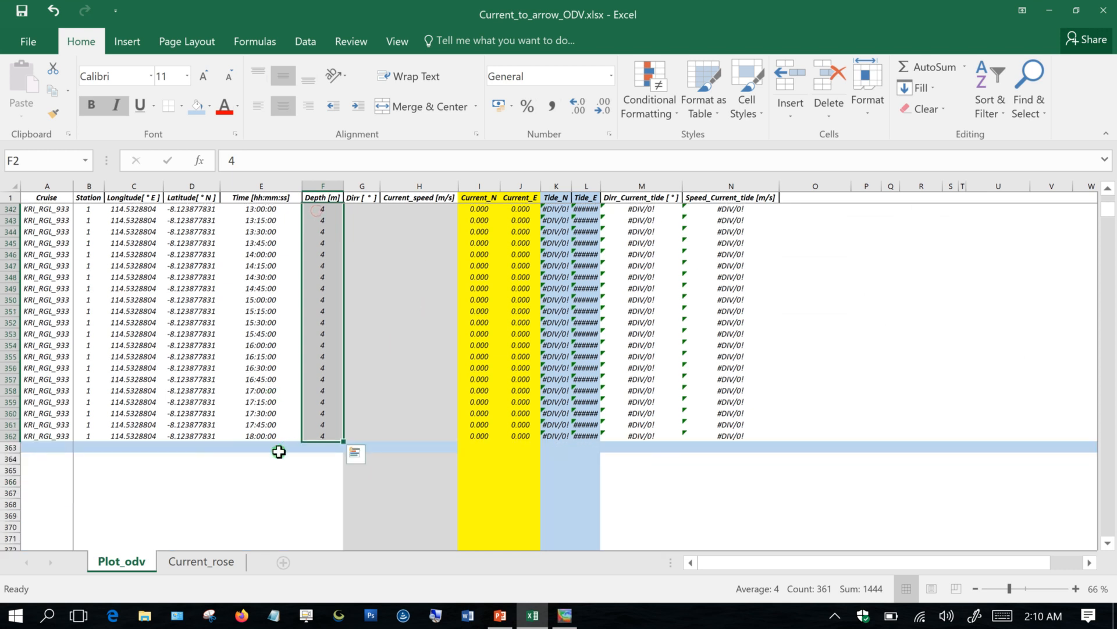
left_click(270, 446)
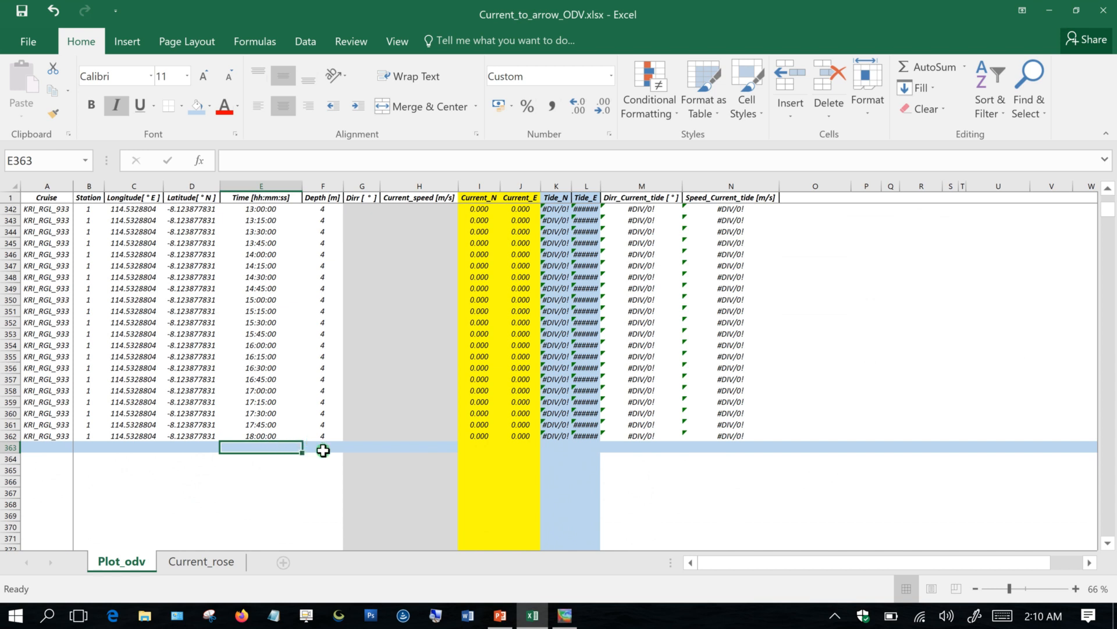
left_click(323, 449)
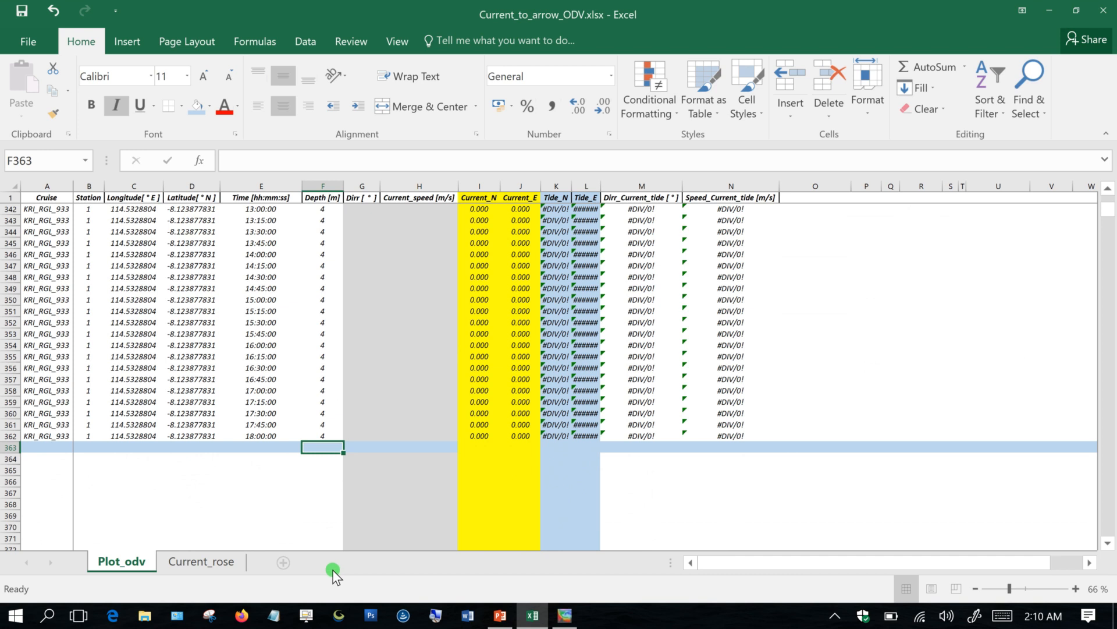
left_click_drag(1107, 211, 1108, 145)
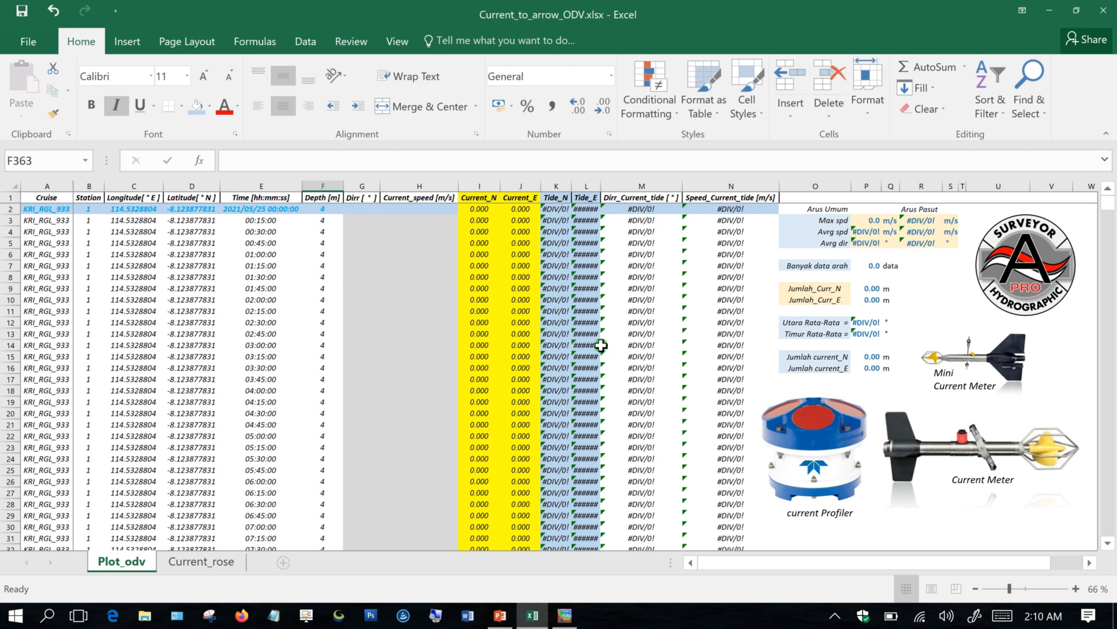
mouse_move(570, 616)
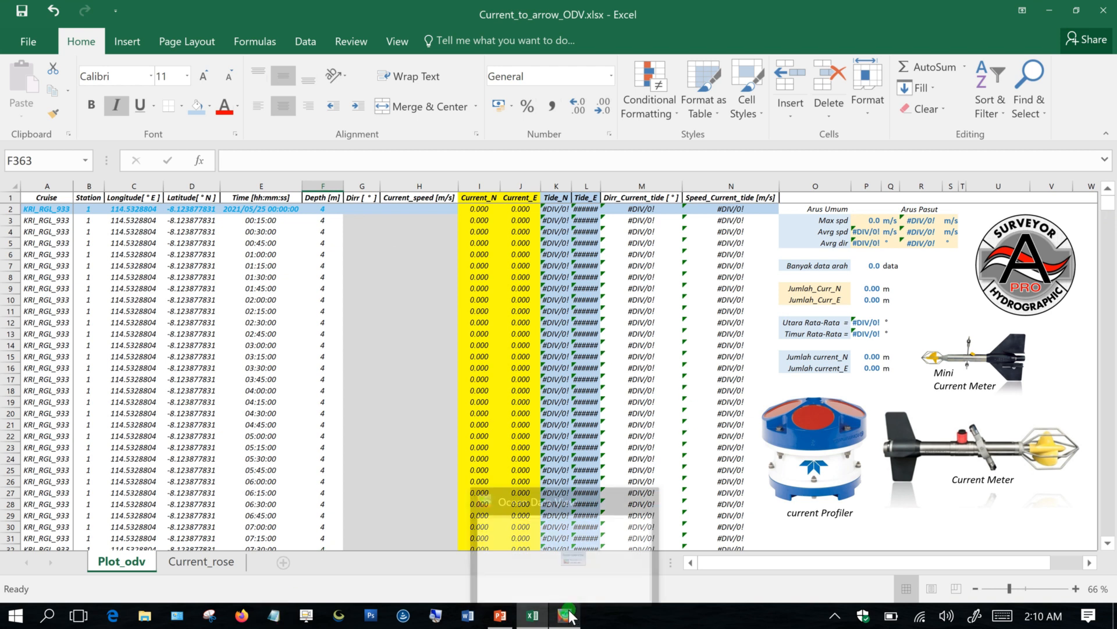
Copy all the direction and current speed values, B2 to C362, from the Current_rose sheet.
left_click(224, 562)
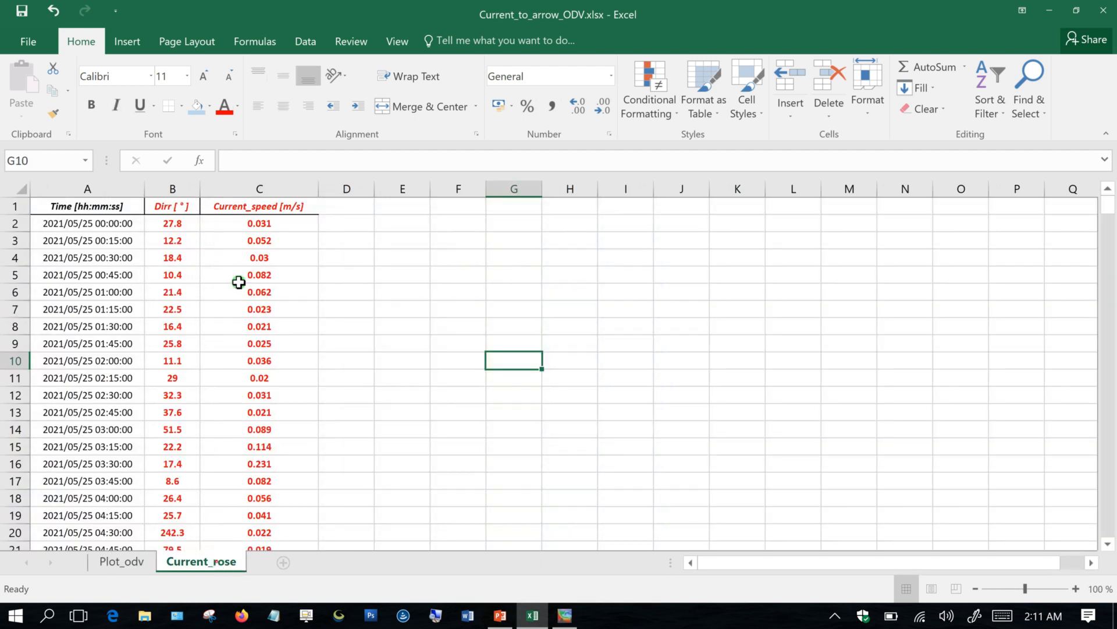
left_click_drag(168, 224, 232, 223)
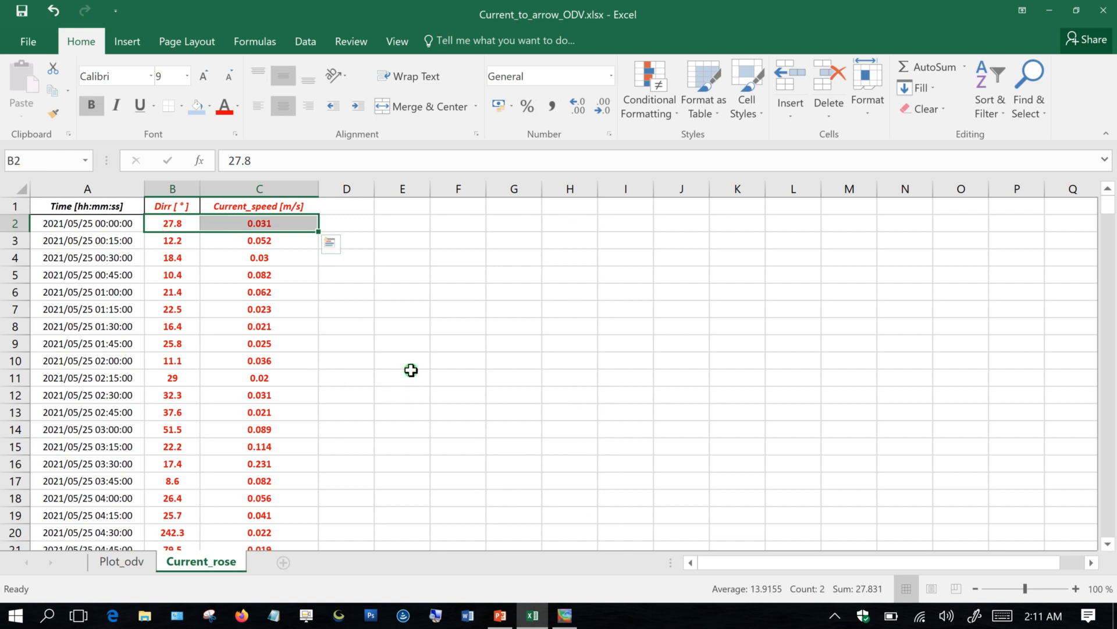
key("ctrl+shift+Down")
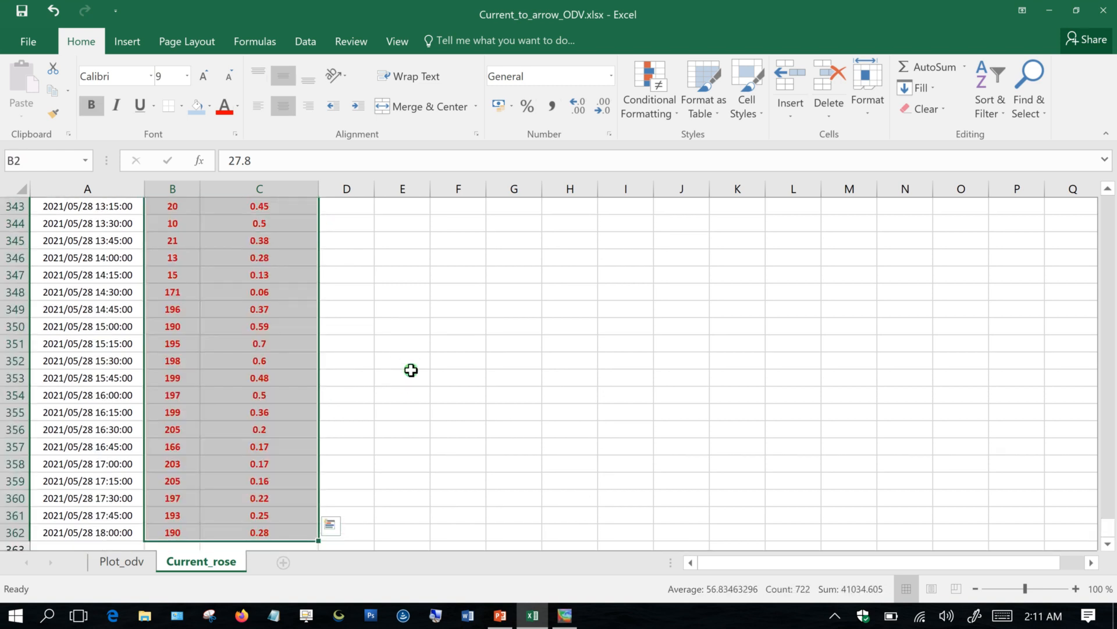
key("ctrl+c")
left_click_drag(1106, 527, 1108, 201)
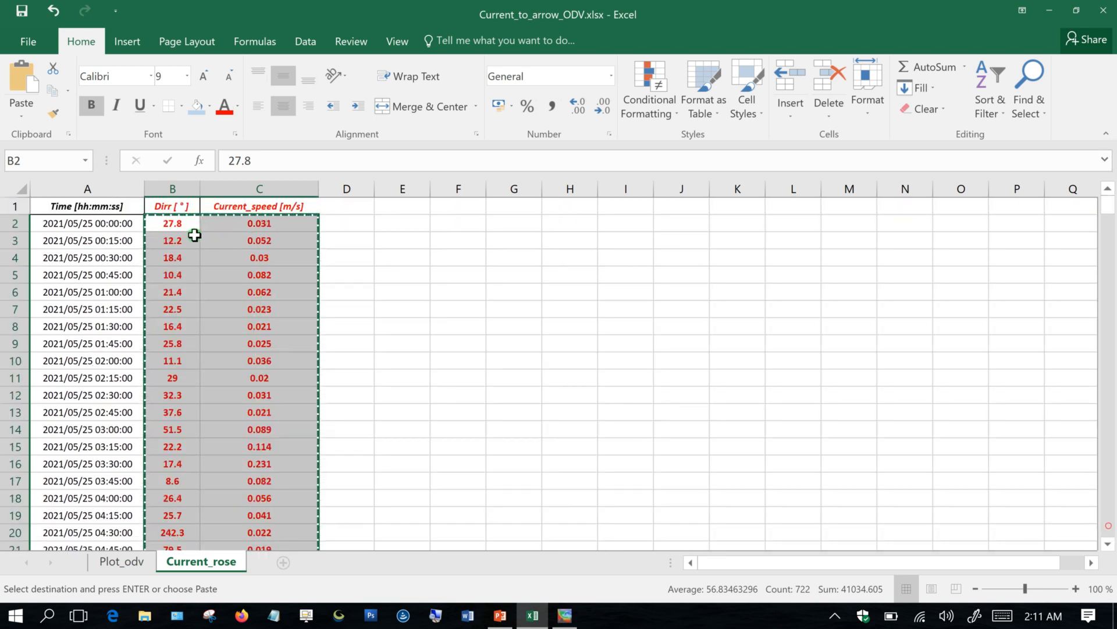
Paste the copied data as values into the Dirr and Current_speed columns of the Plot_odv sheet, starting at G2.
left_click(138, 565)
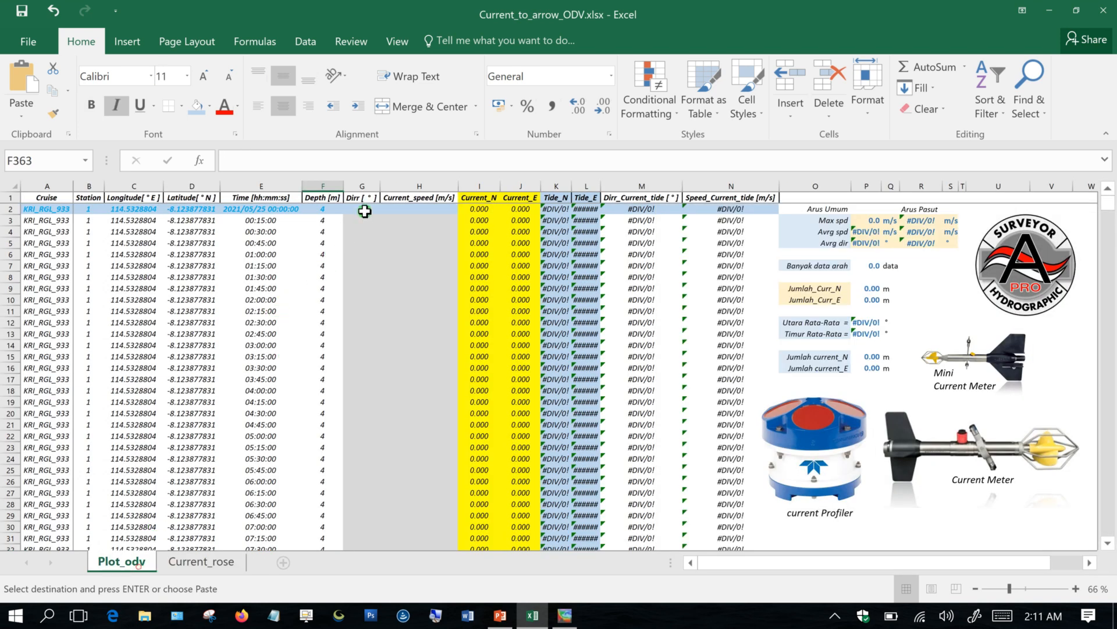
left_click(362, 186)
left_click(417, 186)
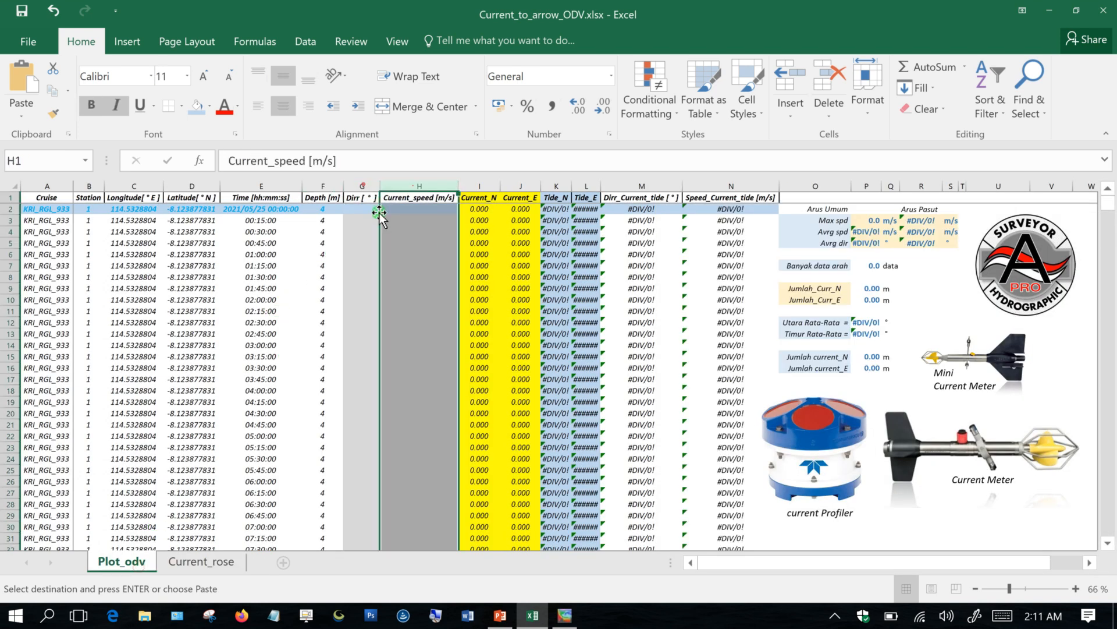
right_click(365, 209)
left_click(427, 288)
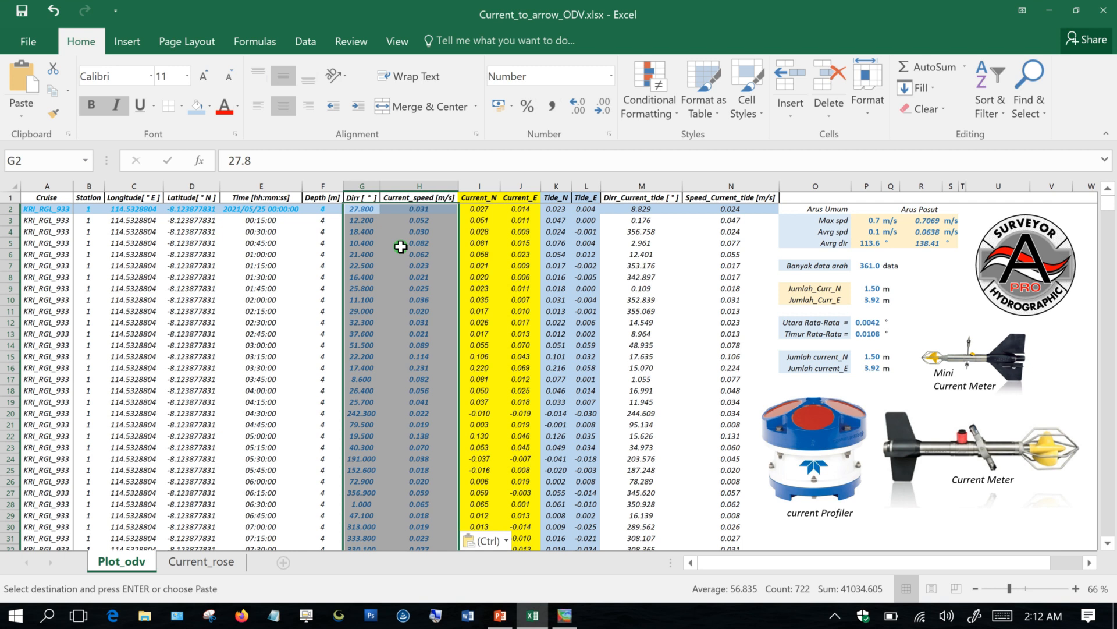
Examine the direction, speed, Current_N/E, Tide_N/E, depth and longitude/latitude columns of Plot_odv, including the Current_N formula in I2.
left_click(424, 183)
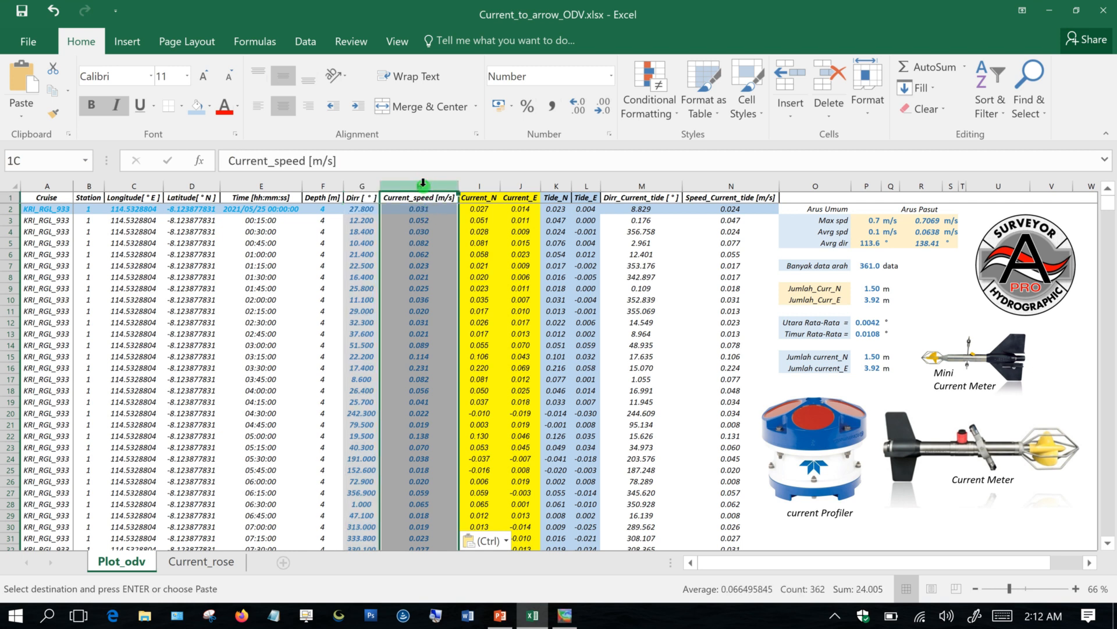
left_click(365, 186)
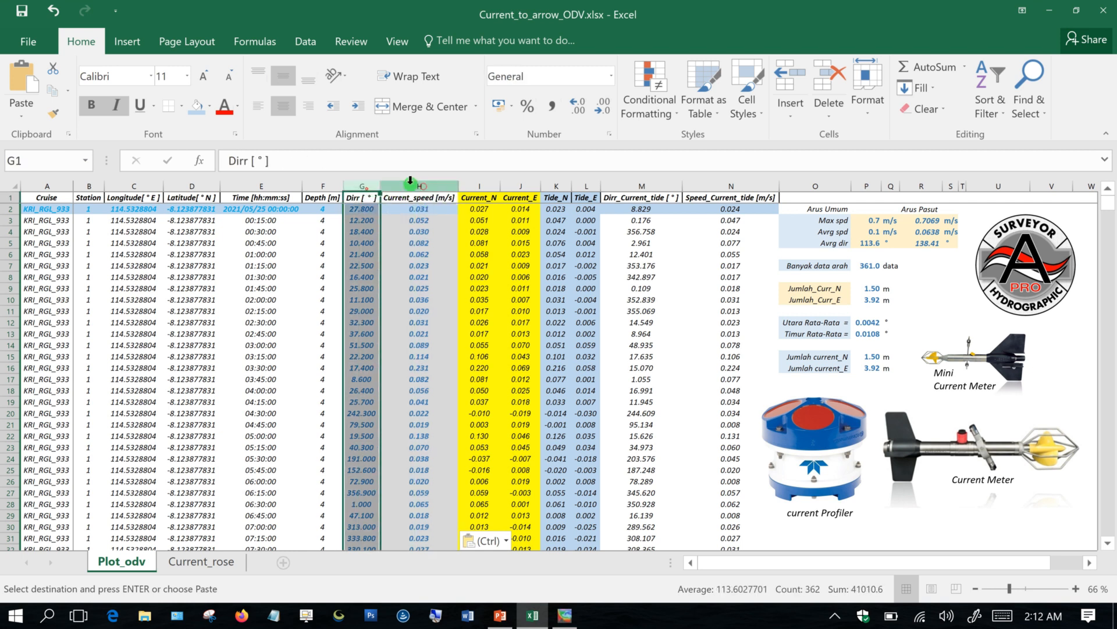
left_click(410, 182)
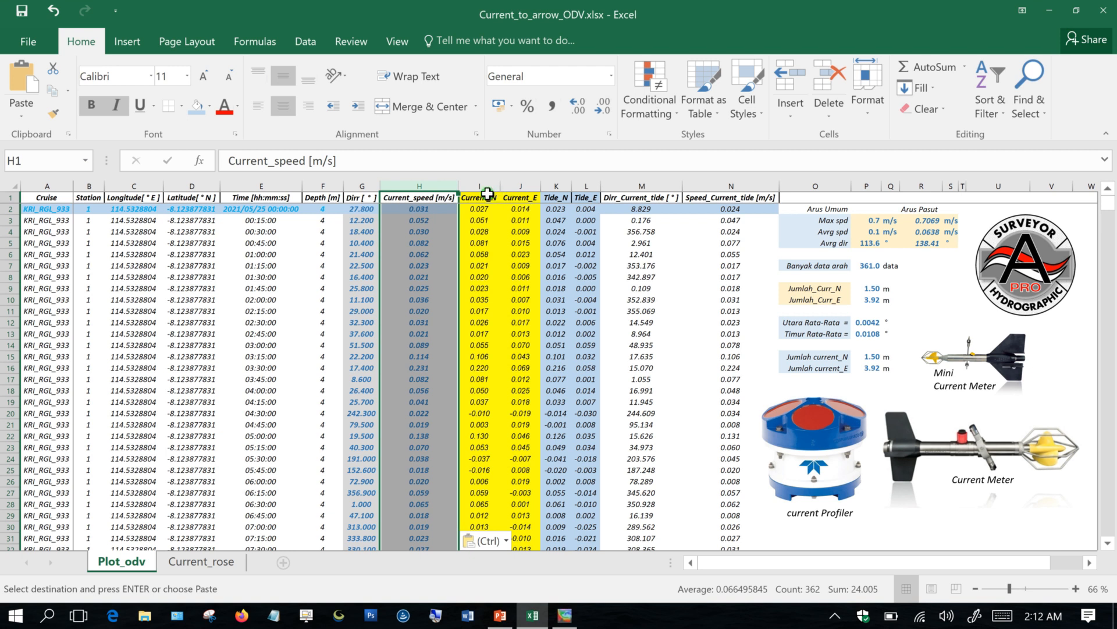
left_click(481, 209)
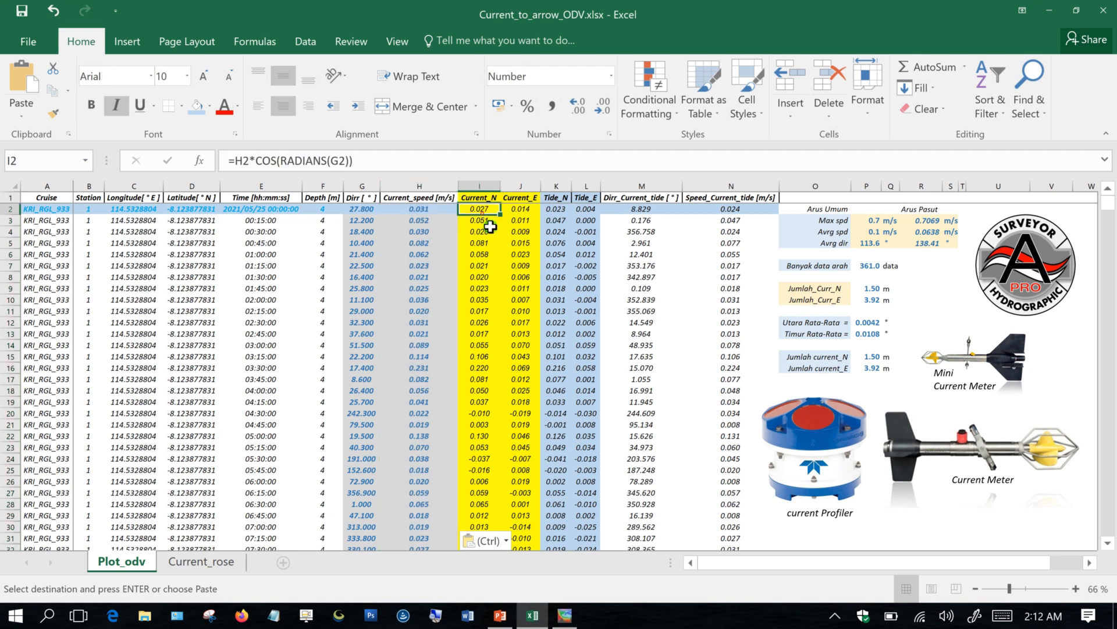
left_click_drag(483, 182, 584, 187)
left_click(557, 186)
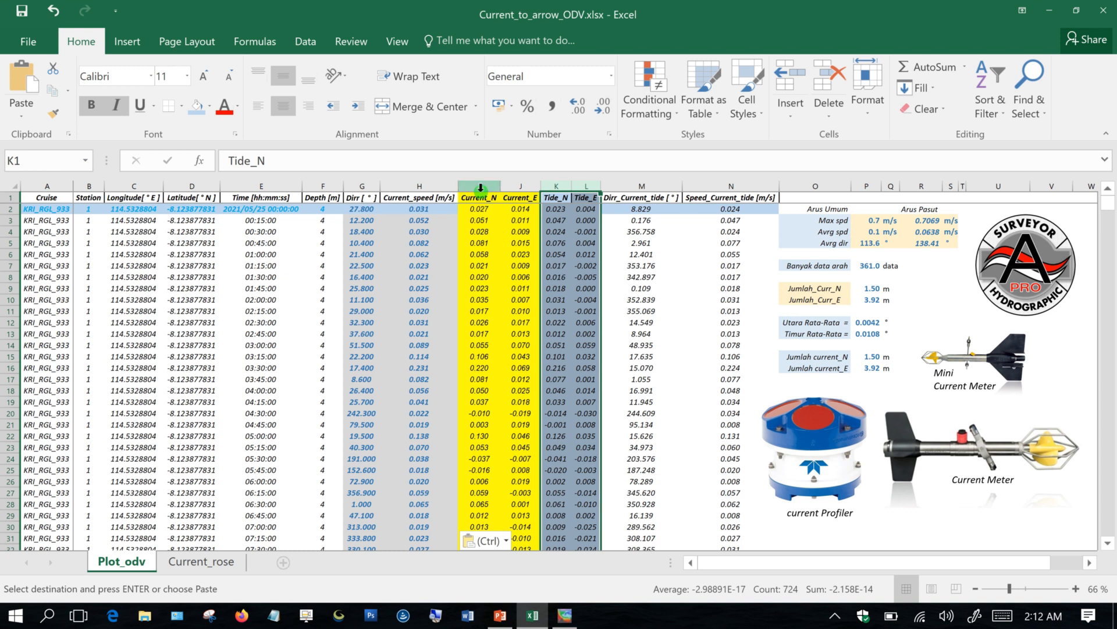
left_click_drag(481, 187, 531, 205)
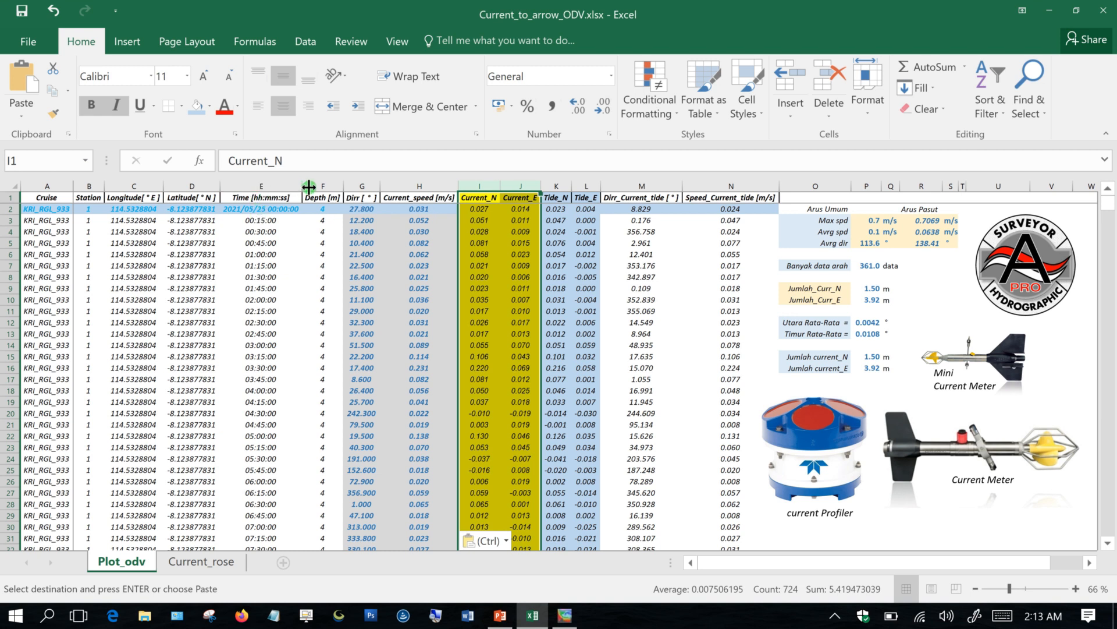
left_click(314, 186)
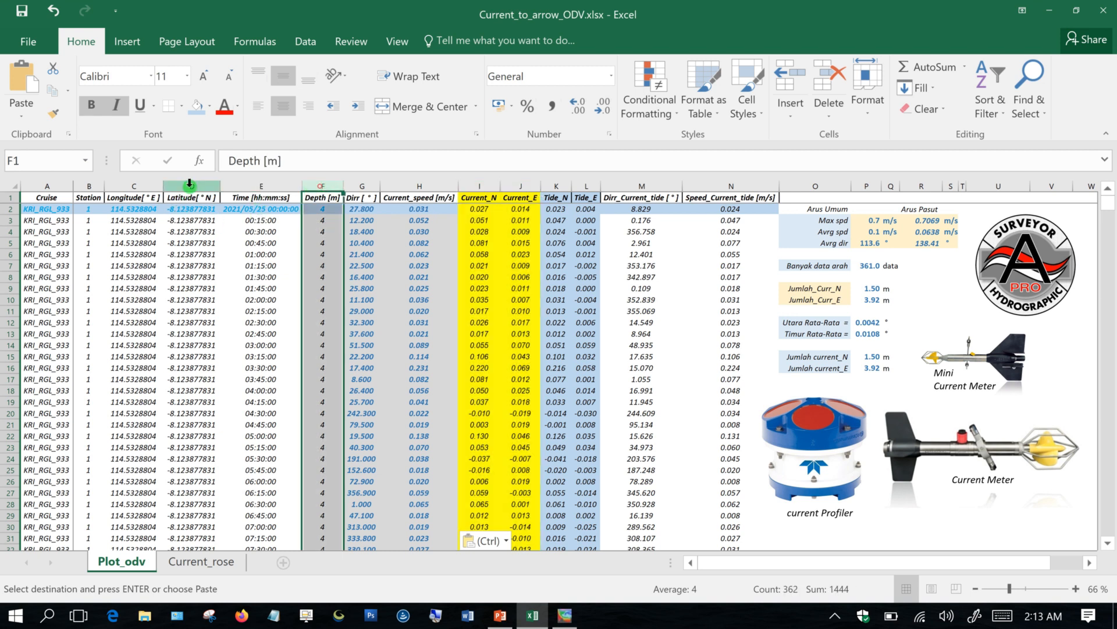
left_click_drag(130, 182, 163, 214)
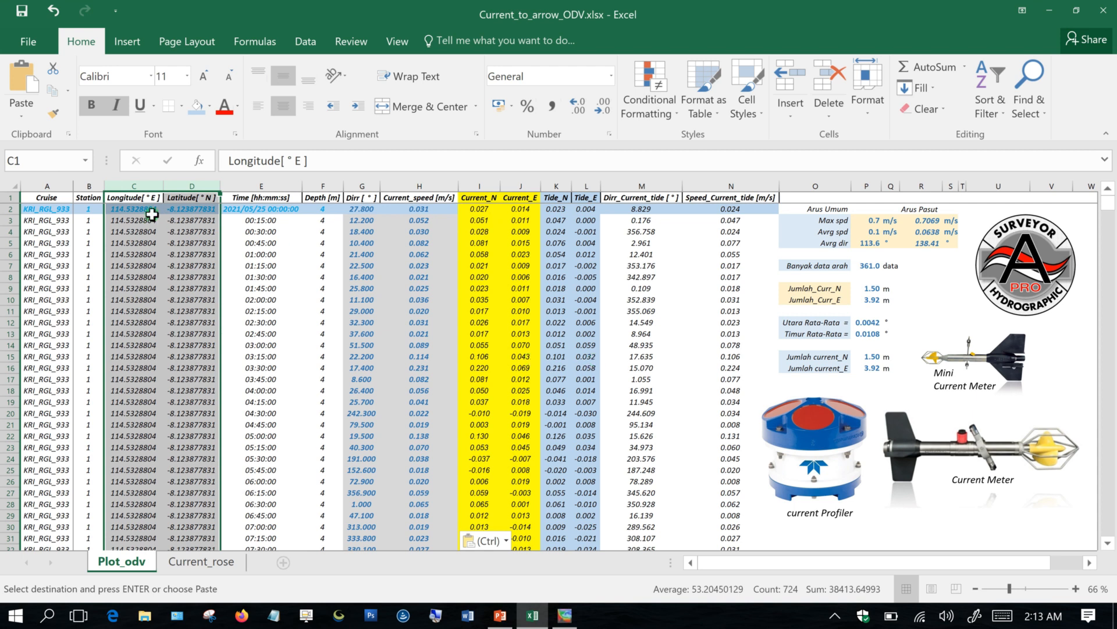
Copy the whole Plot_odv table with its headers, Cruise through Speed_Current_tide down to row 362, and paste it into a new Notepad document.
left_click_drag(52, 196, 723, 194)
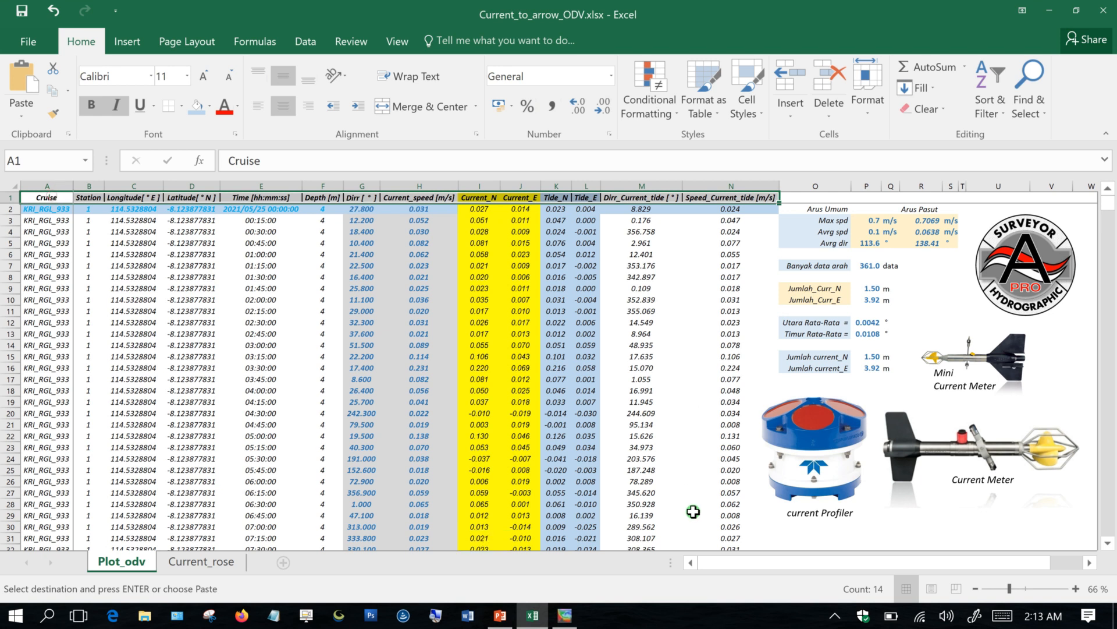
key("ctrl+shift+Down")
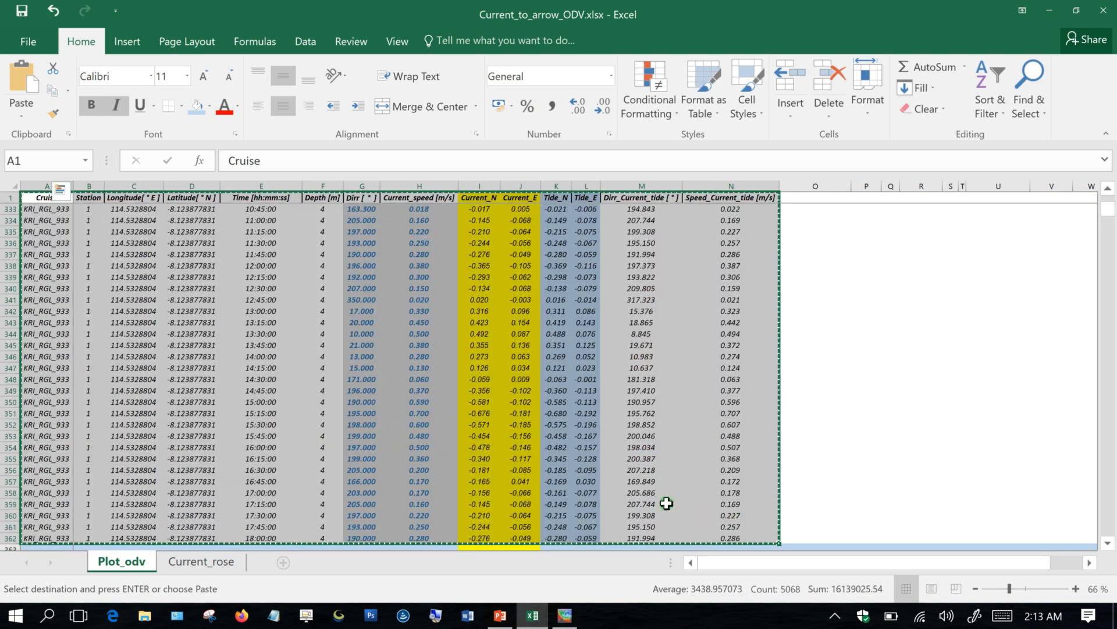
left_click(274, 615)
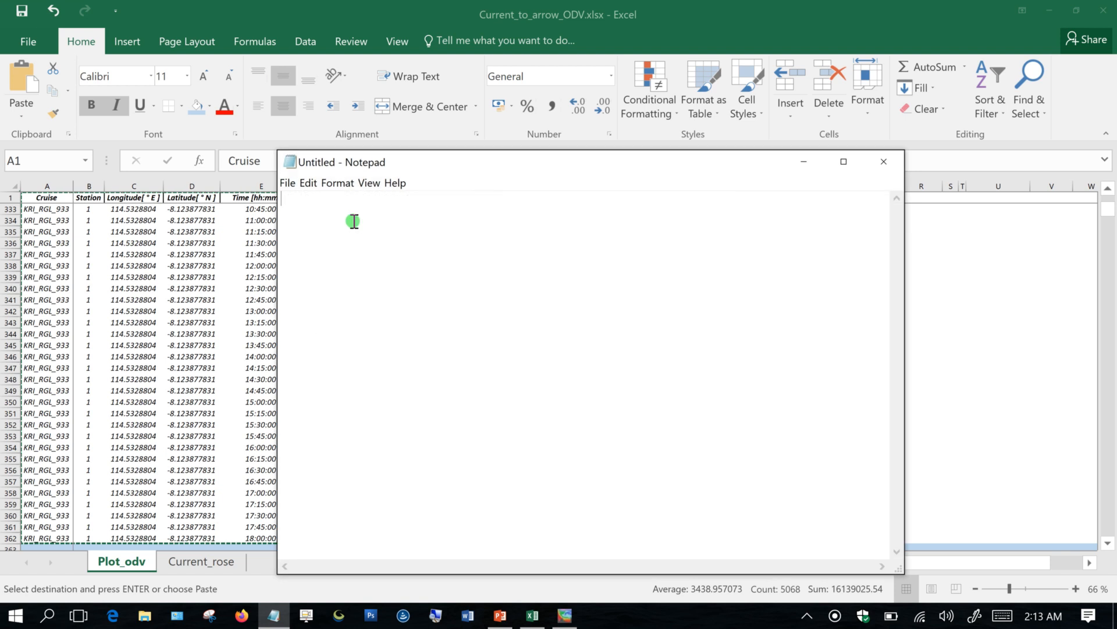
key("ctrl+v")
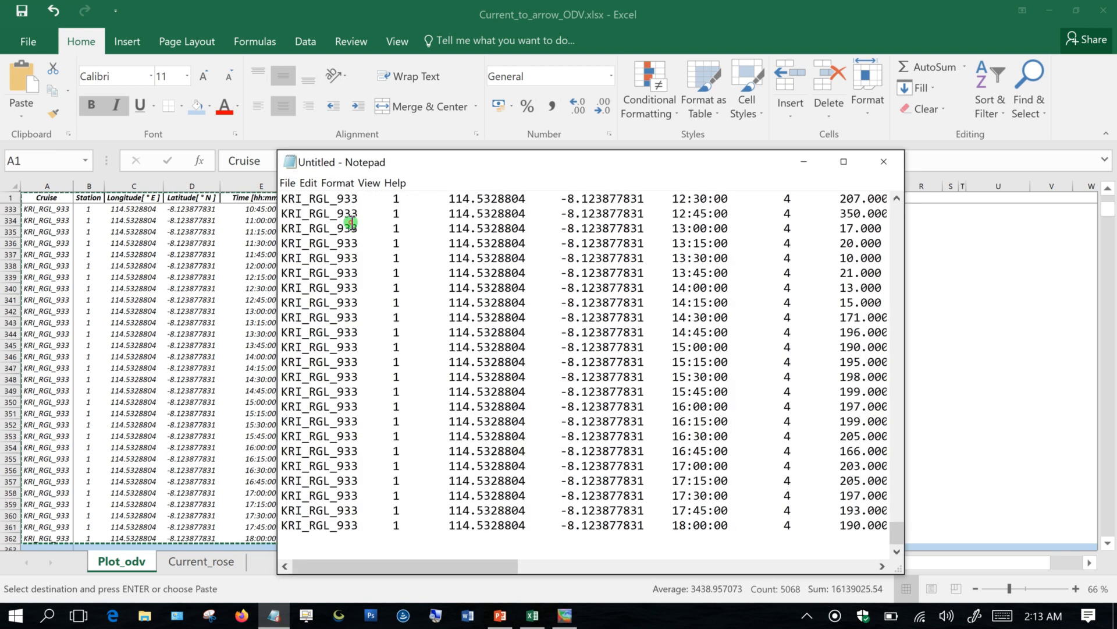
Save the Notepad document as Current_rose in Videos > 2021 > SURVEI_LAUT BALI_KRI_RIGEL 933 > 2_OSEANOGRAFI > 2_ARUS, and close it.
left_click(288, 183)
left_click(271, 251)
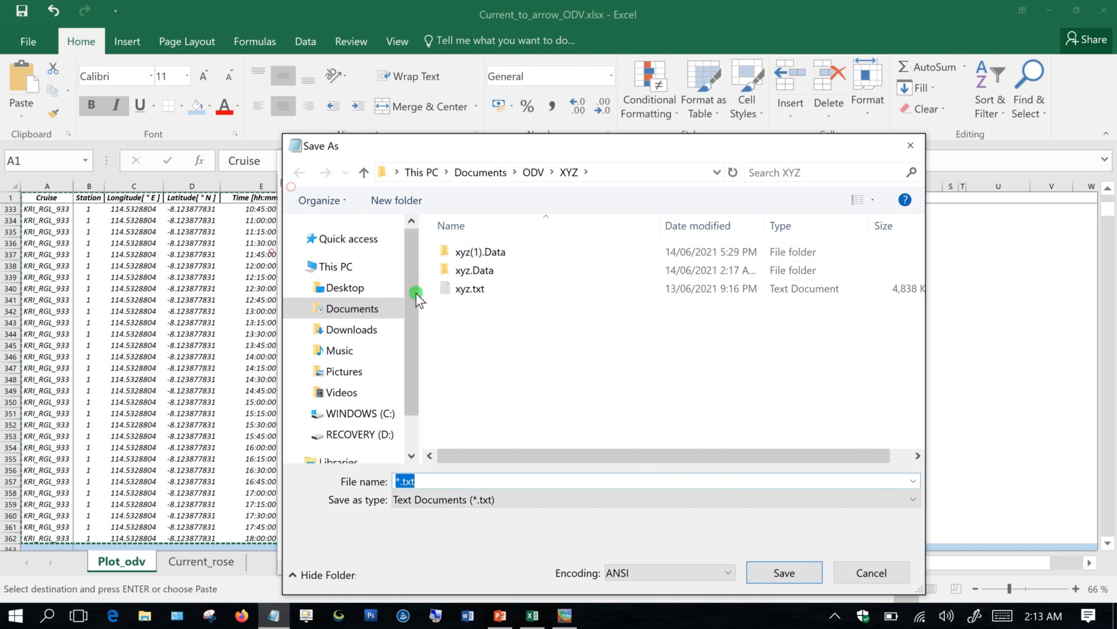
scroll(416, 292, "down", 1)
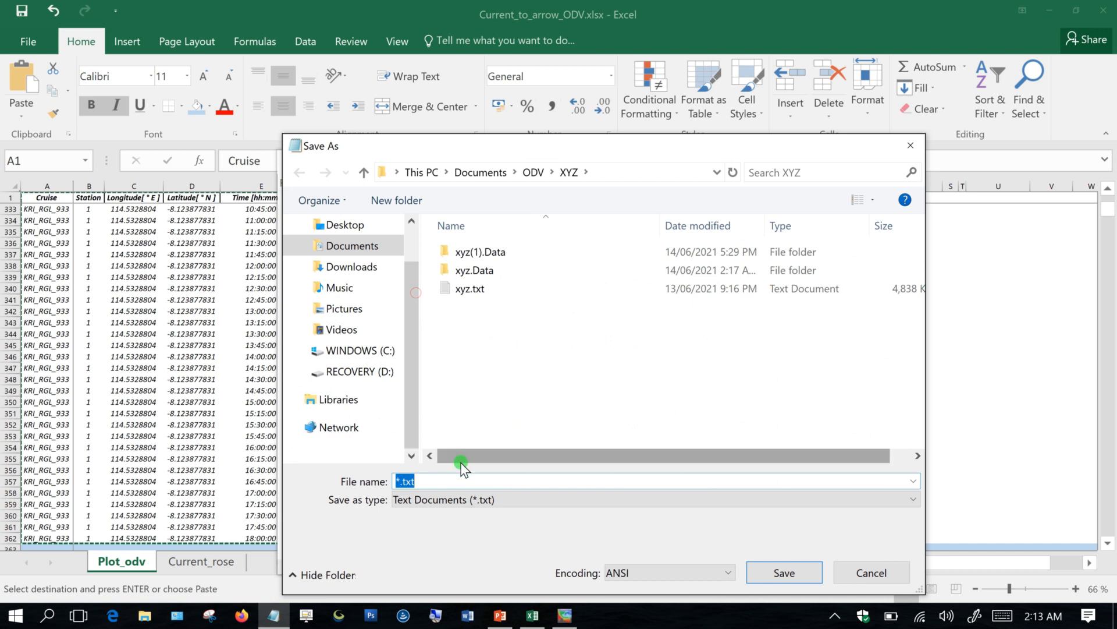
left_click(349, 330)
double_click(581, 284)
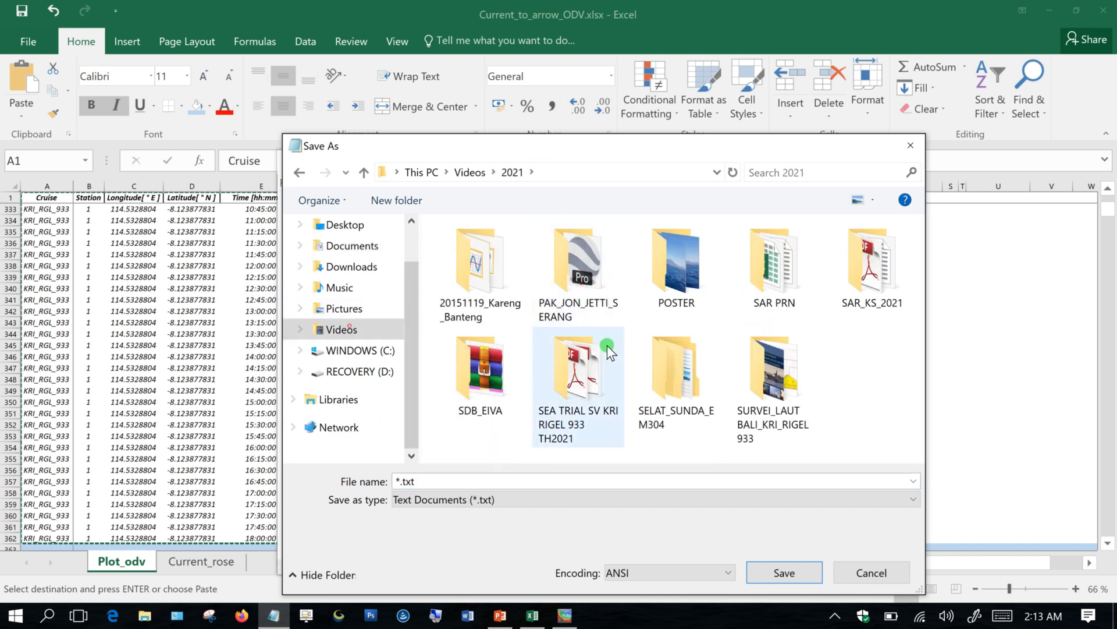
double_click(765, 360)
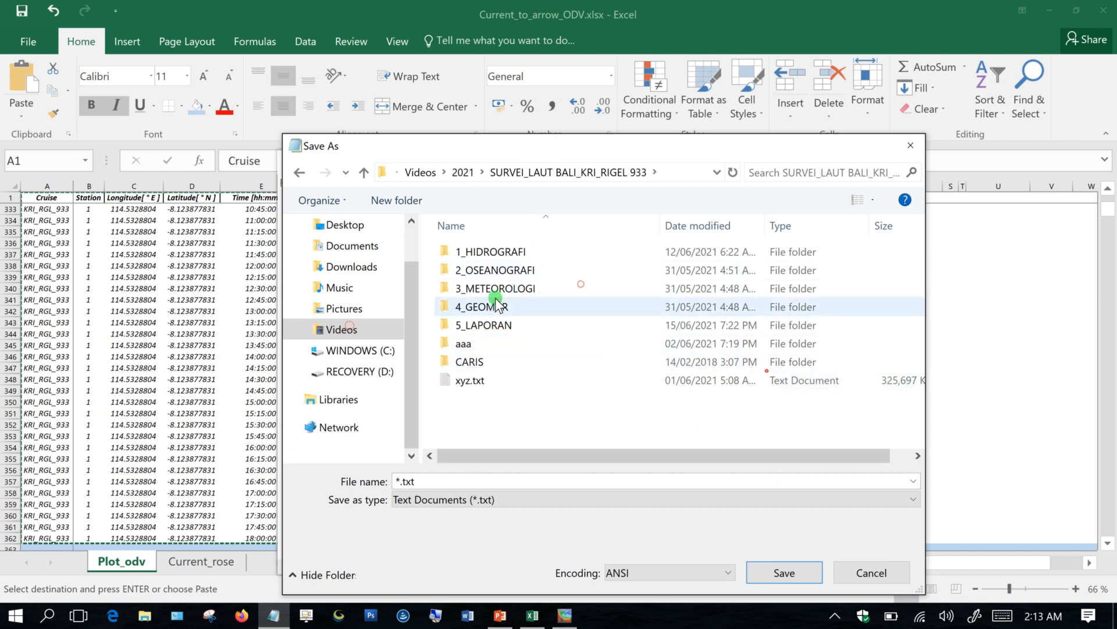
double_click(494, 270)
double_click(576, 284)
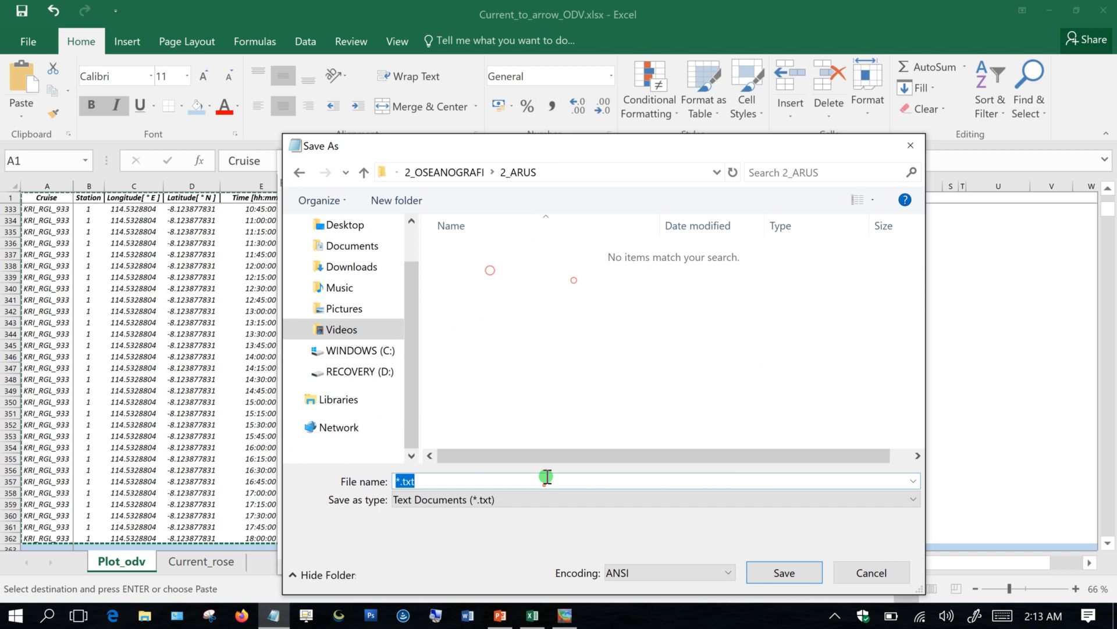
type("Current_rose")
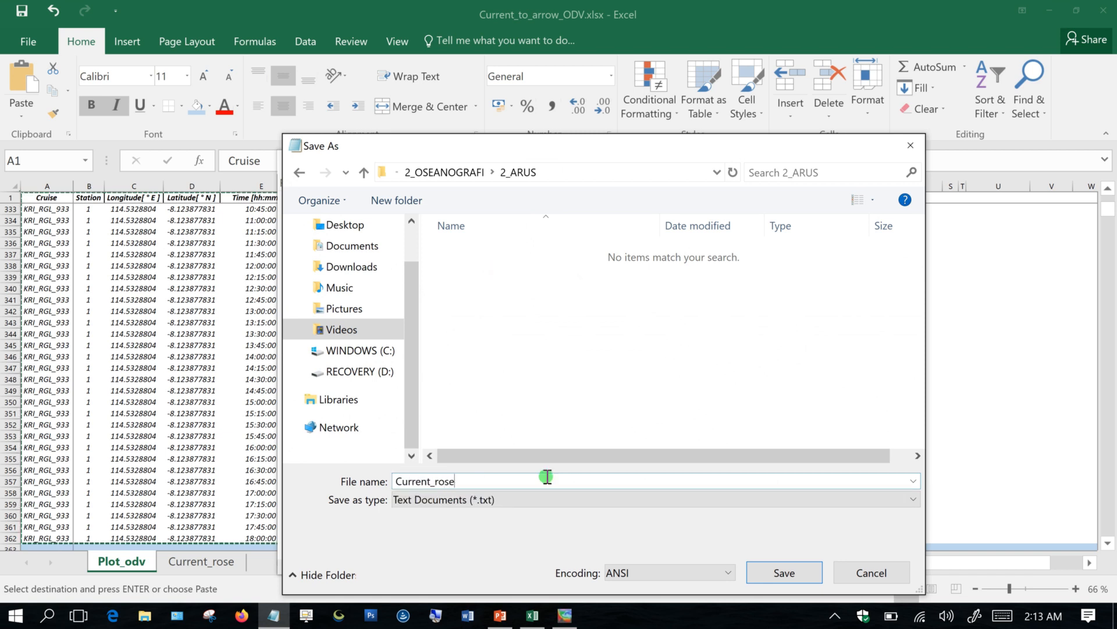
left_click(784, 572)
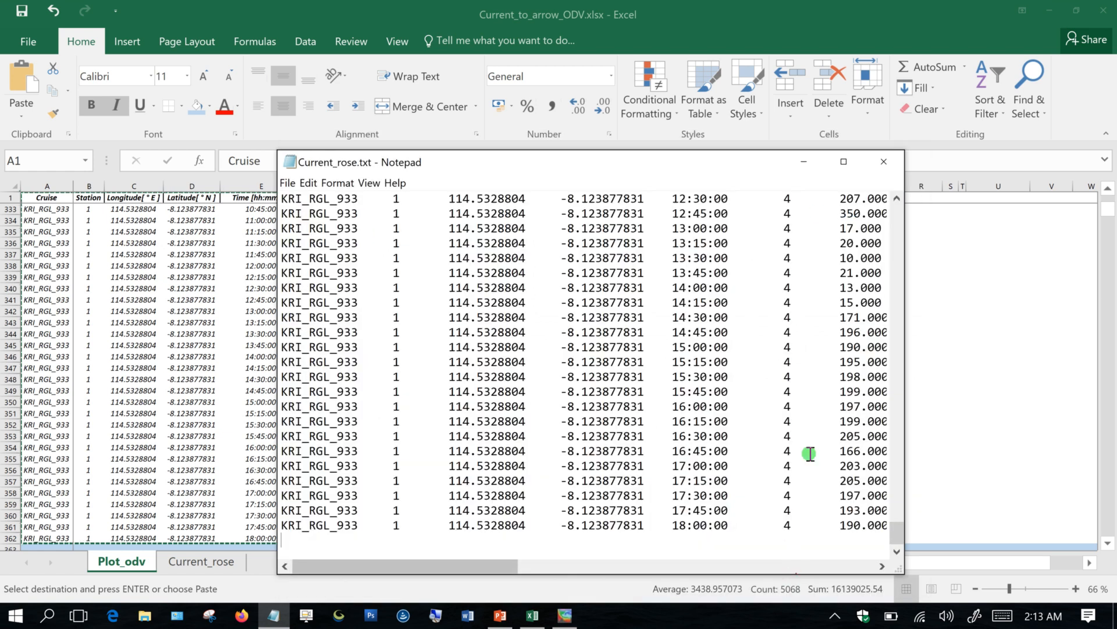
left_click(884, 162)
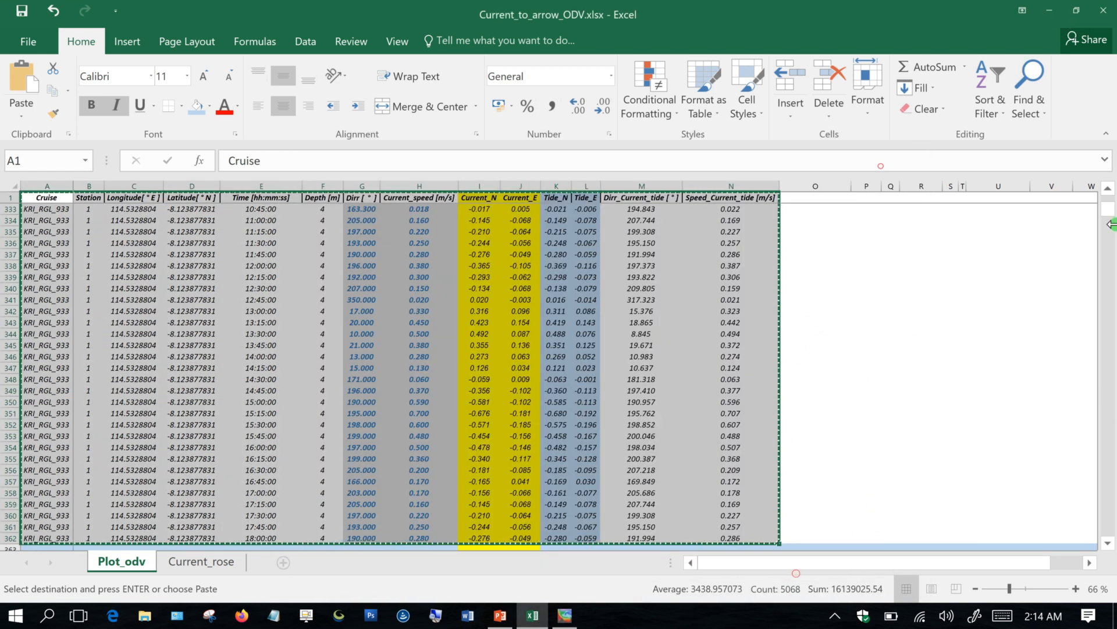
Leave Excel and open the 2_ARUS folder under 2021, SURVEI_LAUT BALI_KRI_RIGEL 933, 2_OSEANOGRAFI in File Explorer.
left_click_drag(1110, 220, 1109, 200)
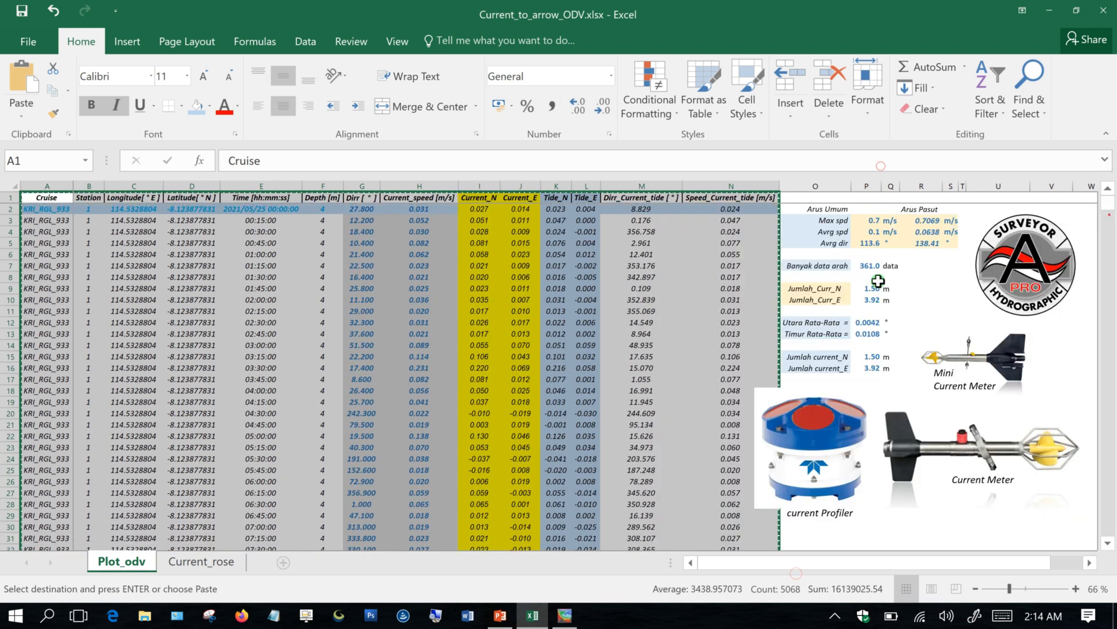
left_click(738, 285)
left_click(1045, 15)
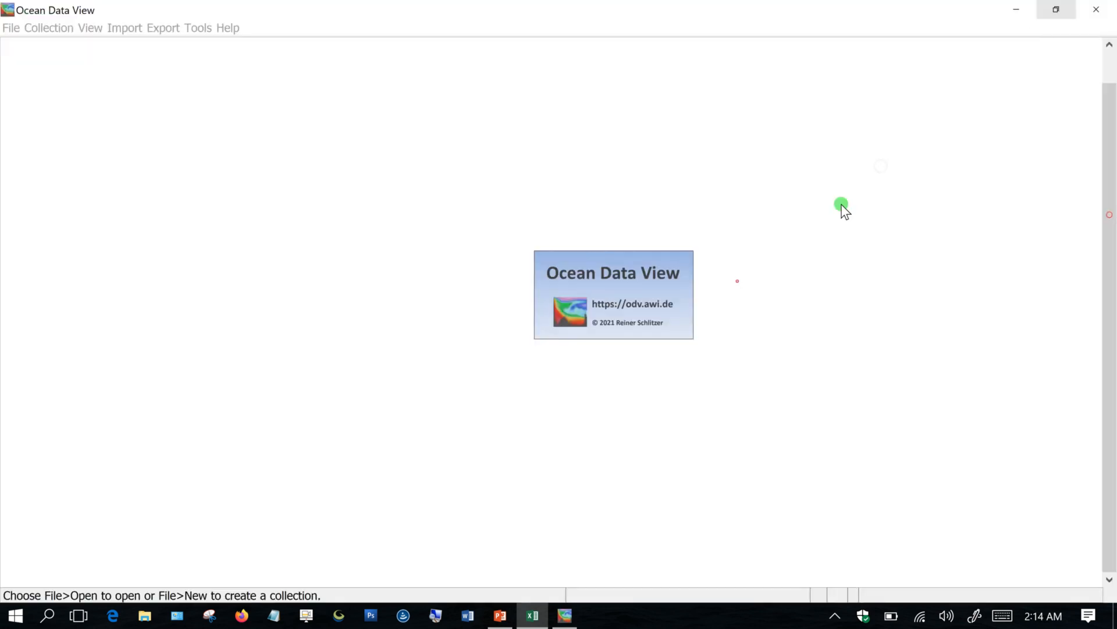
left_click(145, 615)
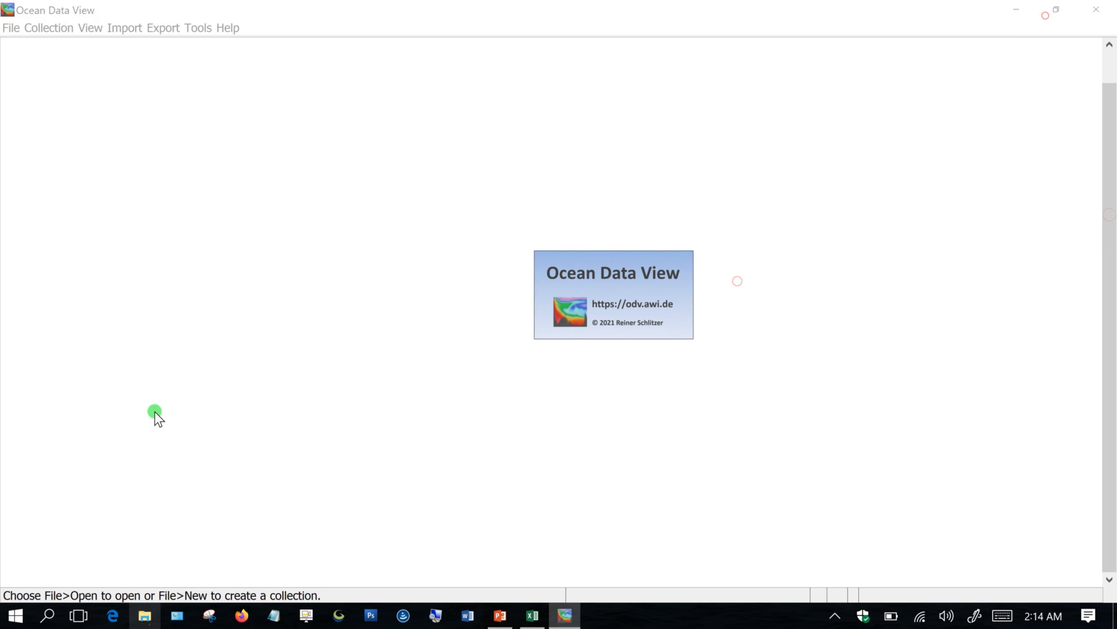
left_click(59, 249)
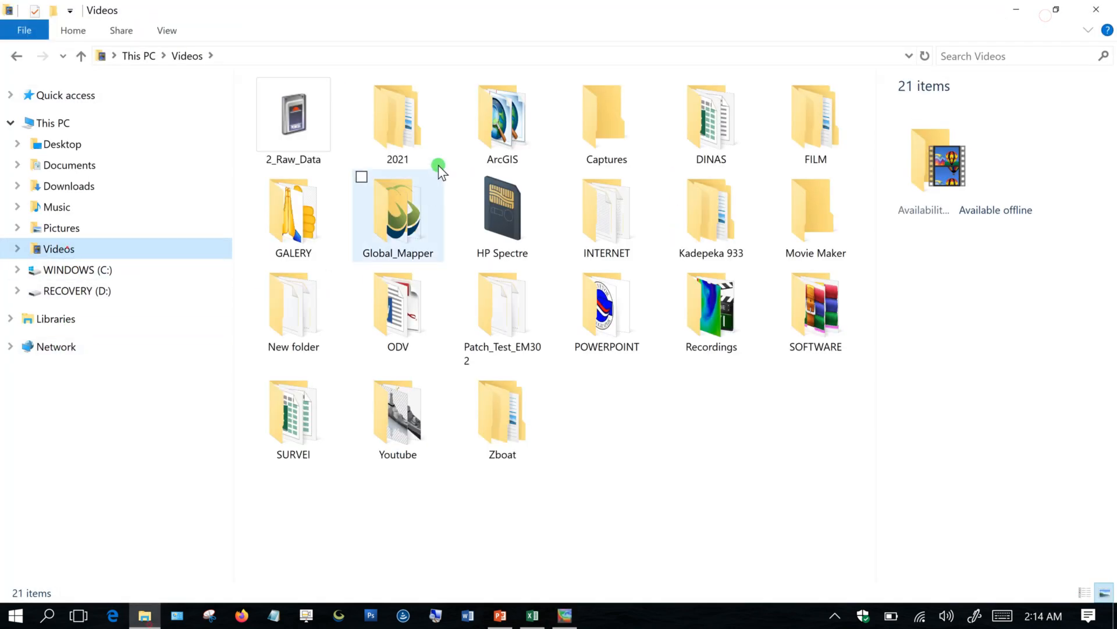
left_click(415, 135)
double_click(414, 134)
double_click(496, 250)
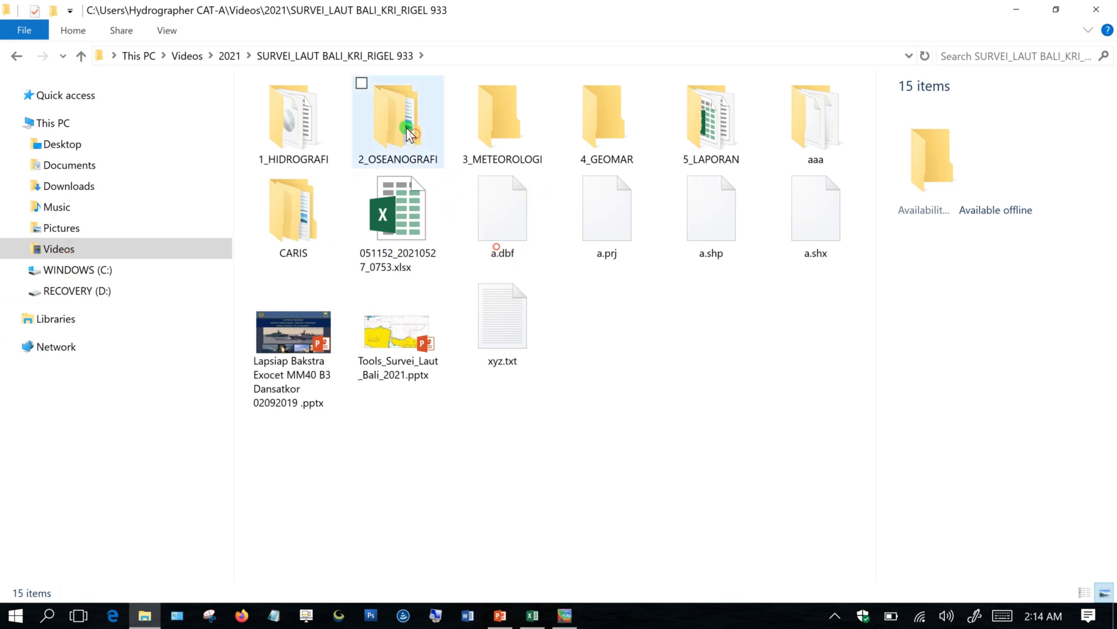
double_click(408, 133)
double_click(404, 140)
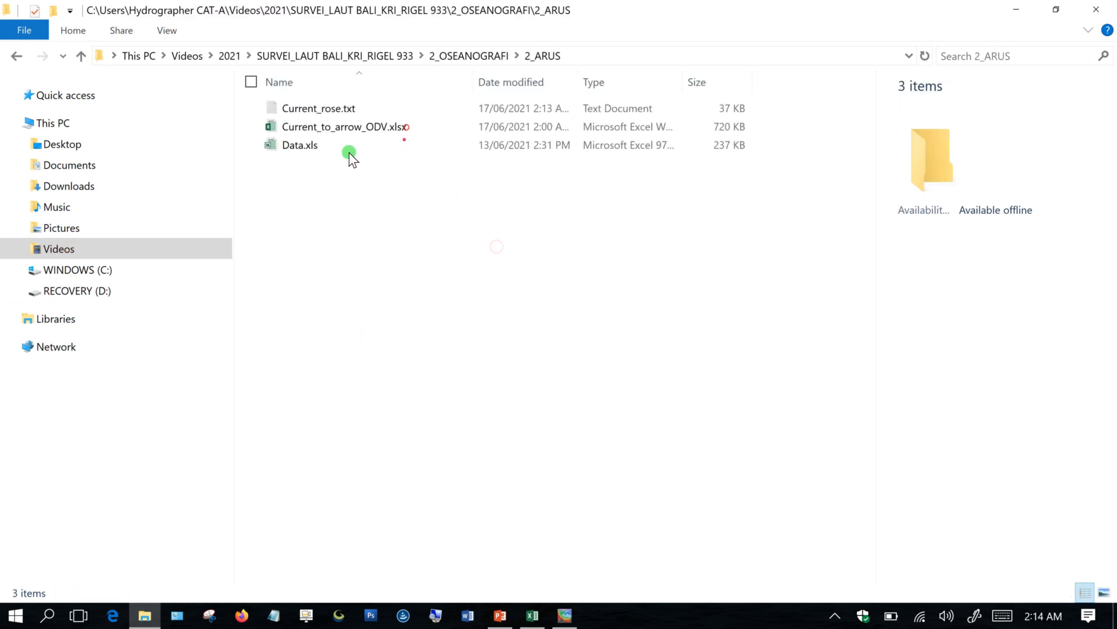
Load Current_rose.txt into Ocean Data View, accepting TAB-separated spreadsheet properties with labels on line 1 and data from line 2.
left_click_drag(317, 109, 509, 431)
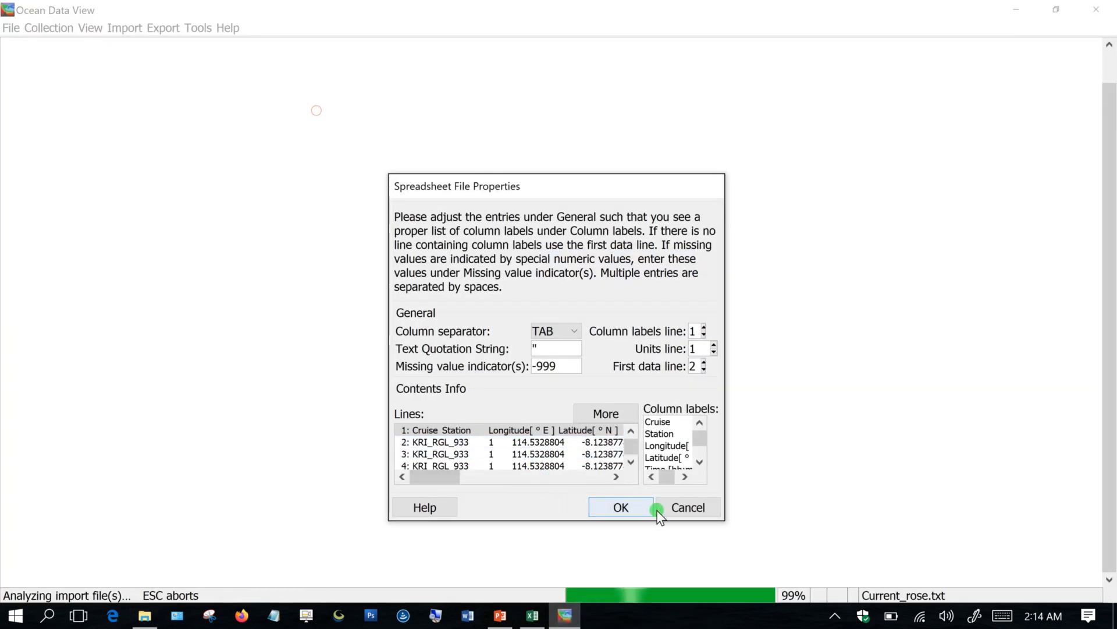
left_click(621, 507)
left_click(624, 484)
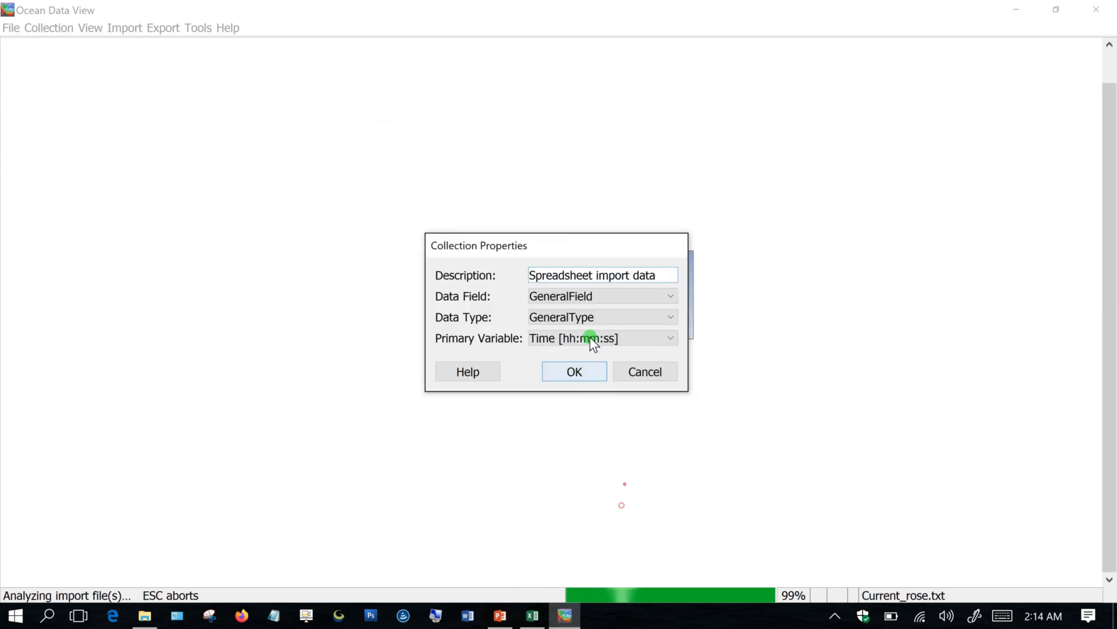
Set the collection's data field to Ocean and data type to Profiles, keep Time as primary variable, and complete the import.
left_click(605, 295)
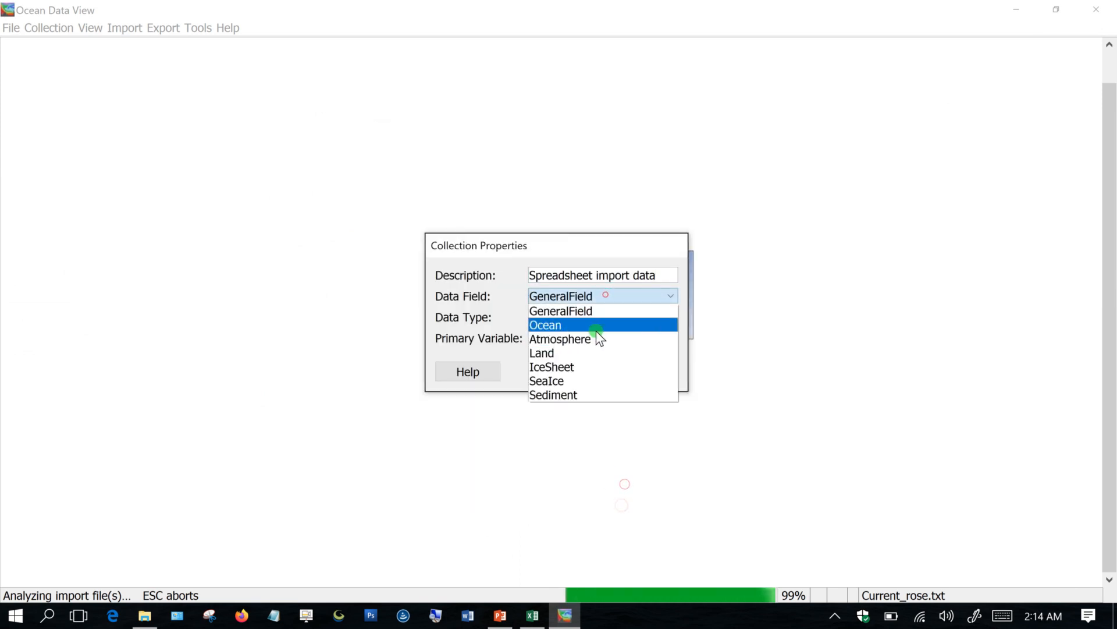
left_click(596, 331)
left_click(606, 319)
left_click(598, 344)
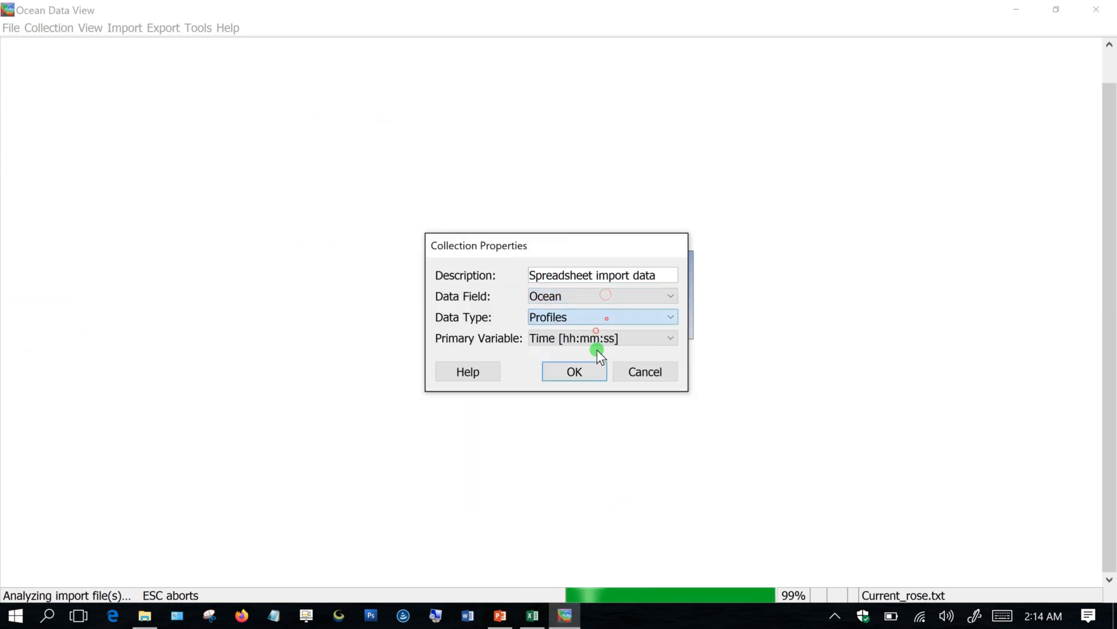
left_click(574, 371)
left_click(592, 389)
left_click(669, 428)
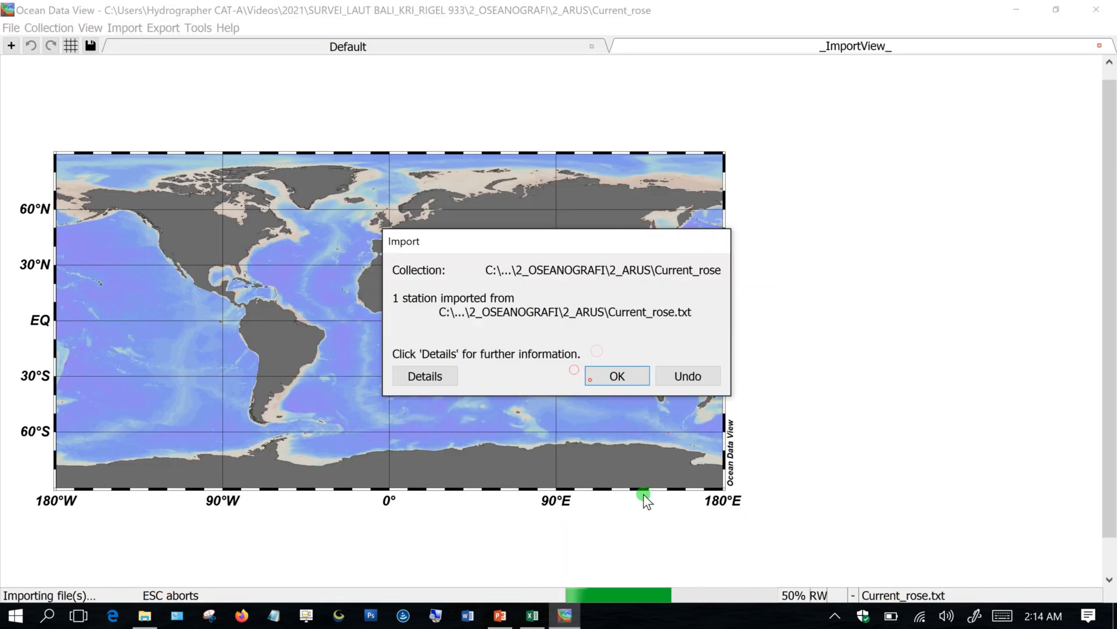
left_click(617, 378)
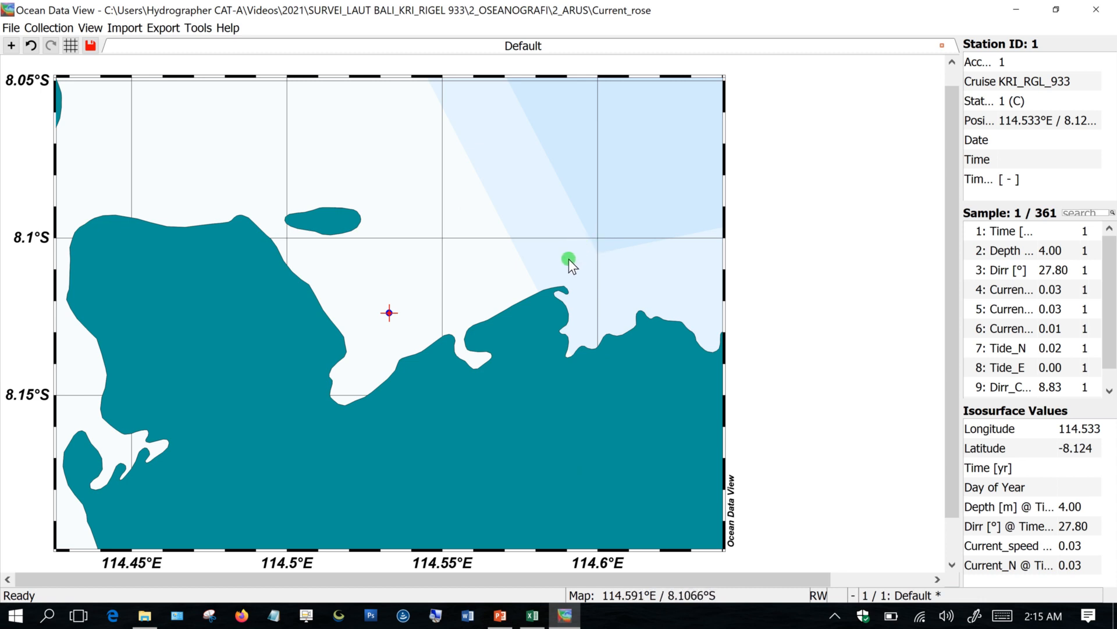
Apply the 1 SCATTER Window layout template to the map view.
right_click(813, 244)
right_click(783, 222)
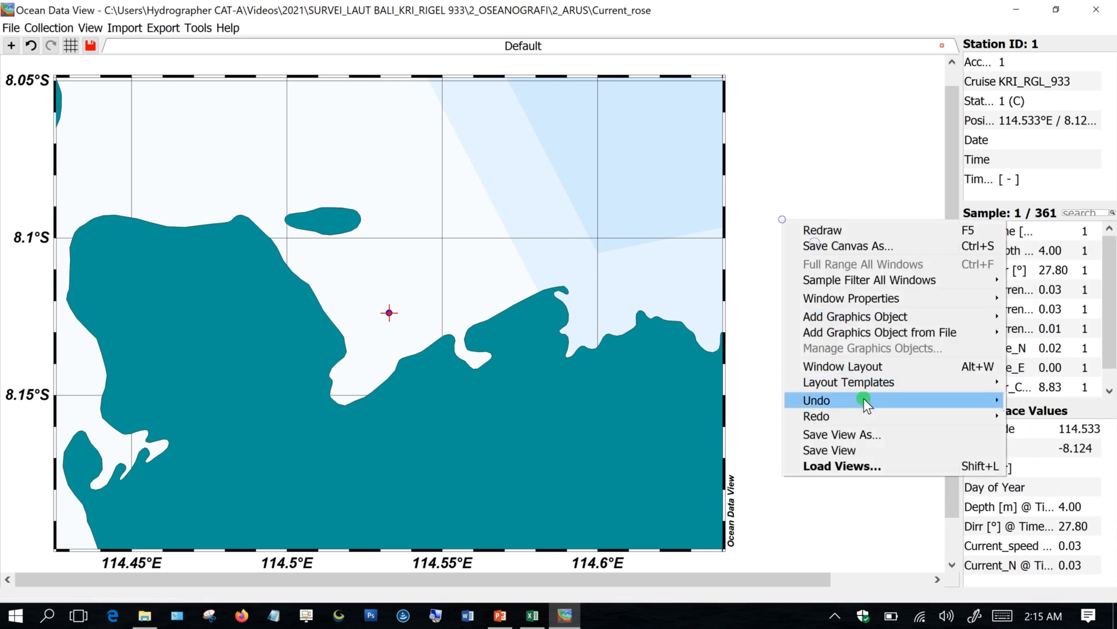
left_click(862, 379)
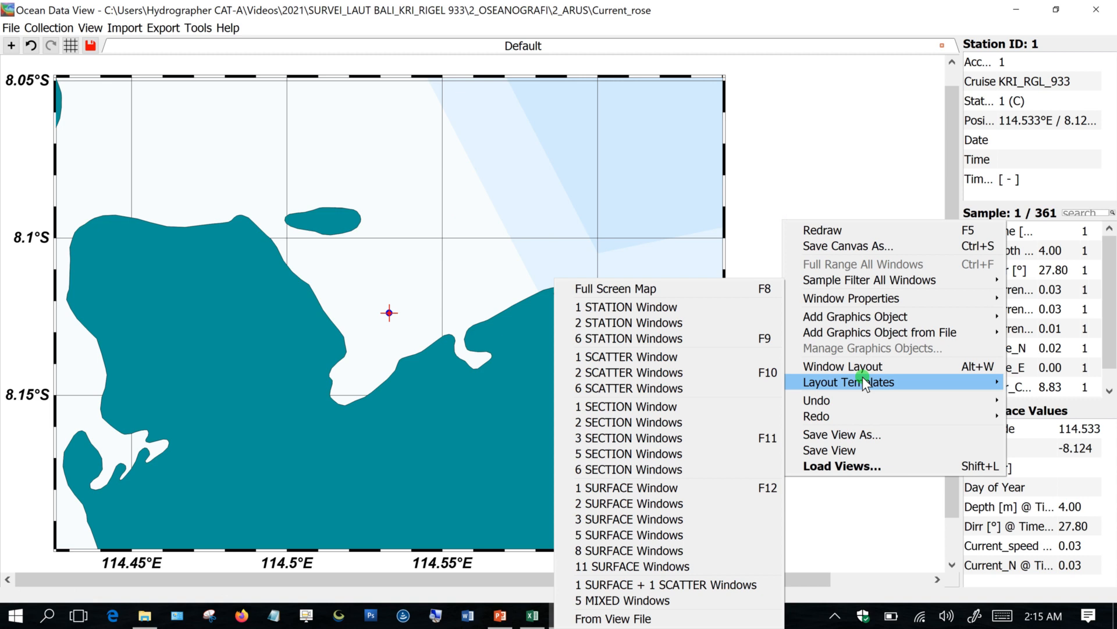
left_click(685, 356)
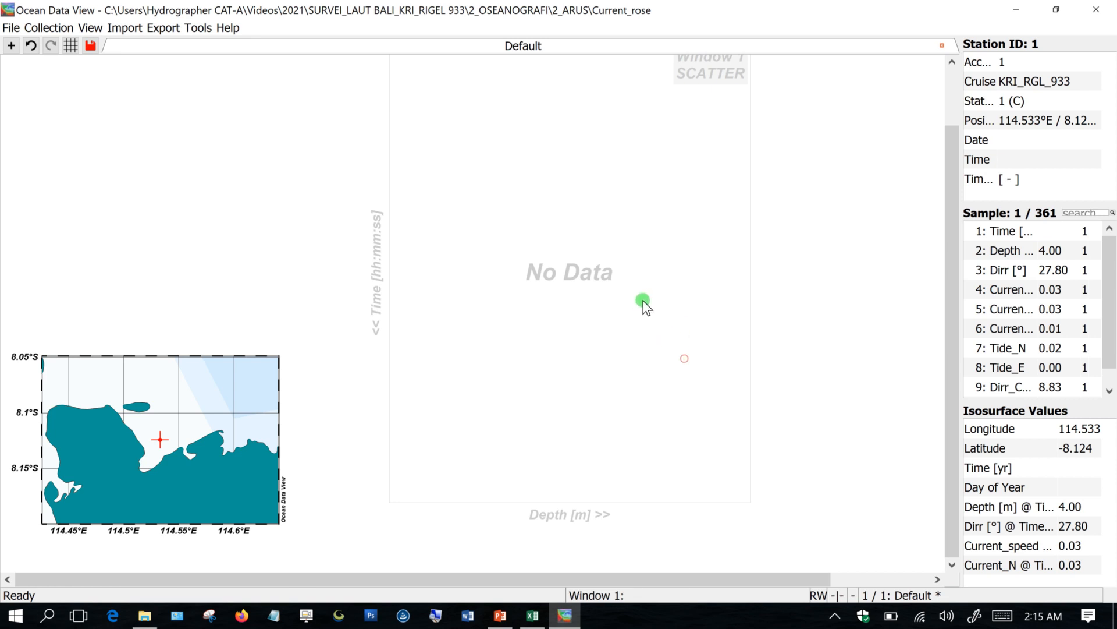
Set the scatter window's X variable to Current_E and its Y variable to Current_N.
right_click(553, 251)
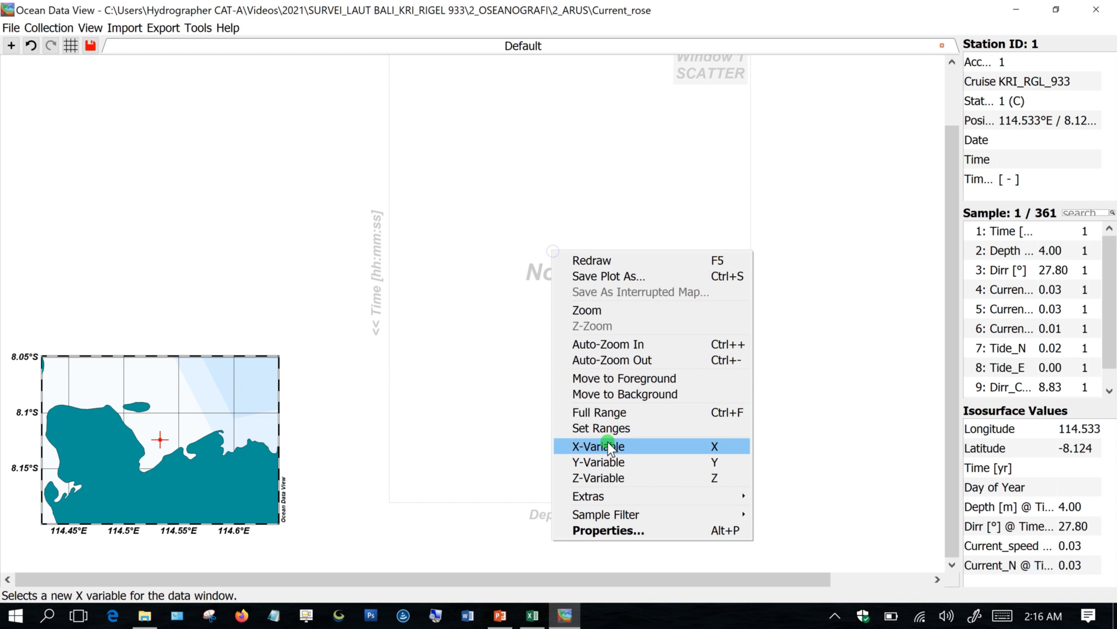
left_click(608, 446)
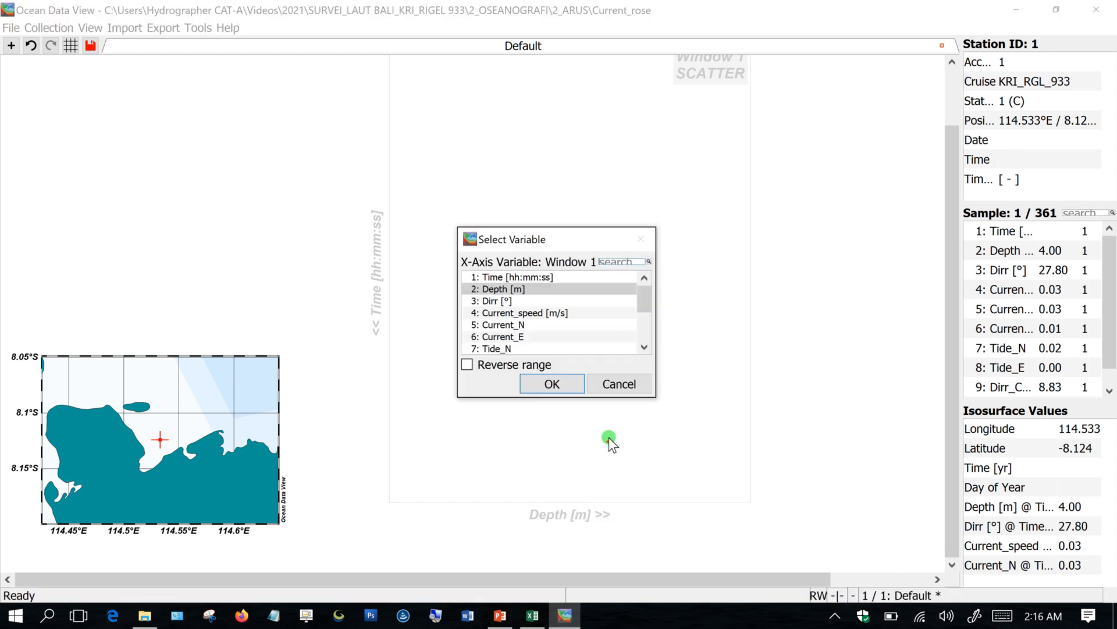
left_click(518, 337)
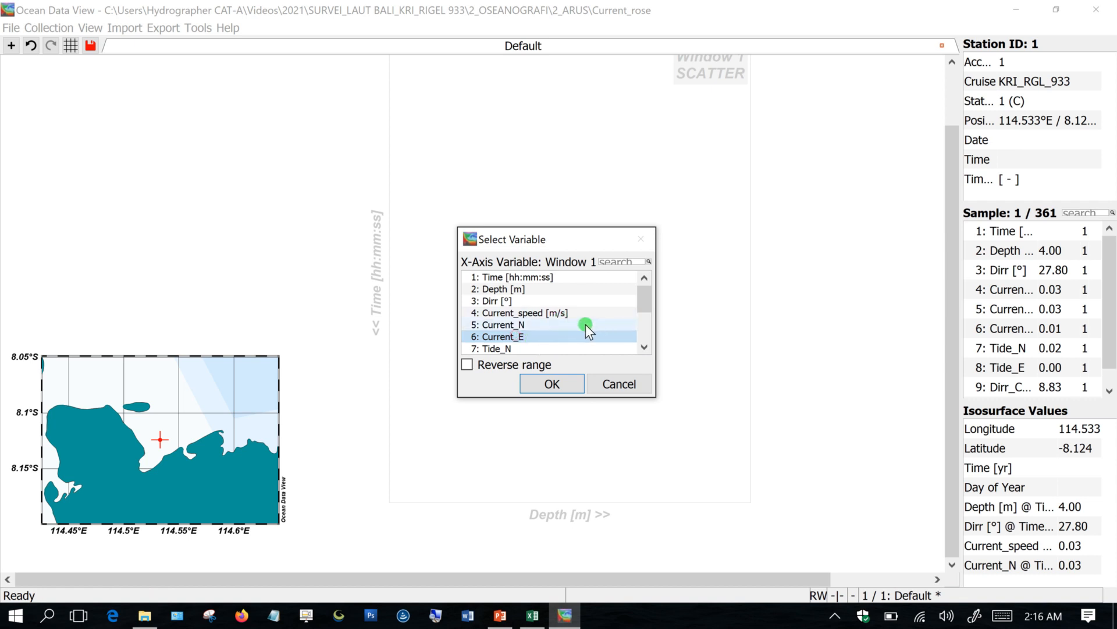
left_click(548, 382)
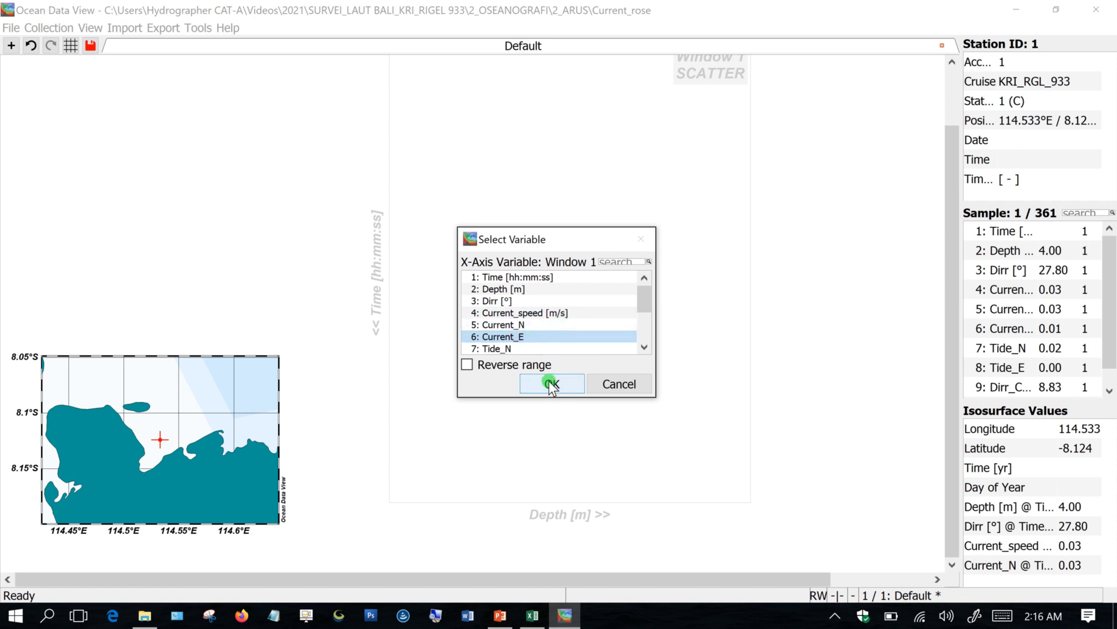
right_click(552, 268)
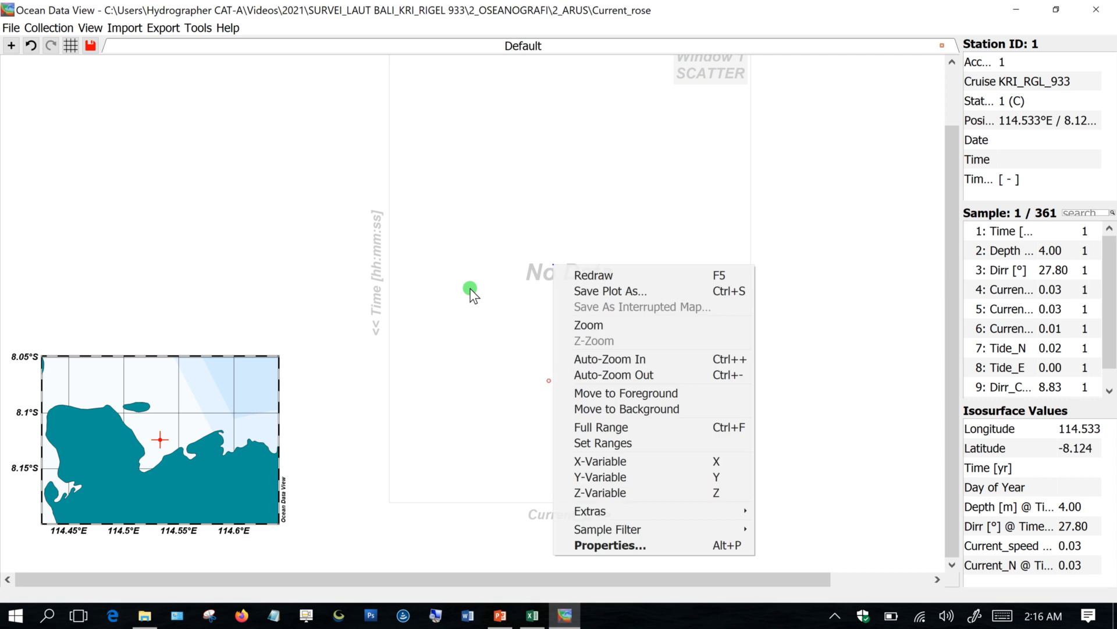
left_click(610, 475)
left_click(518, 324)
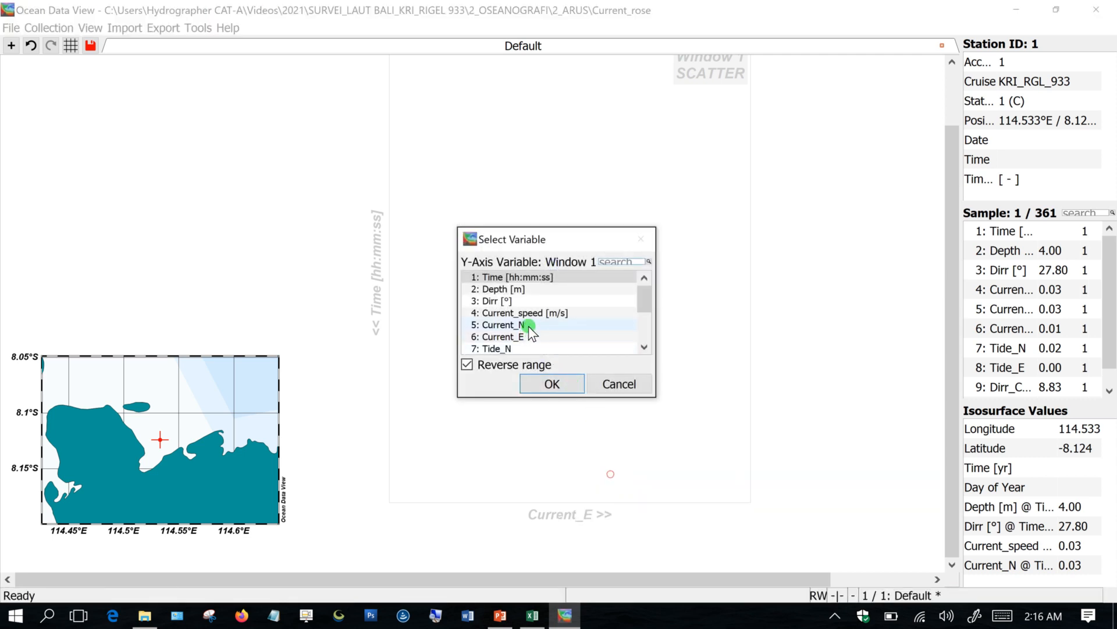
left_click(559, 388)
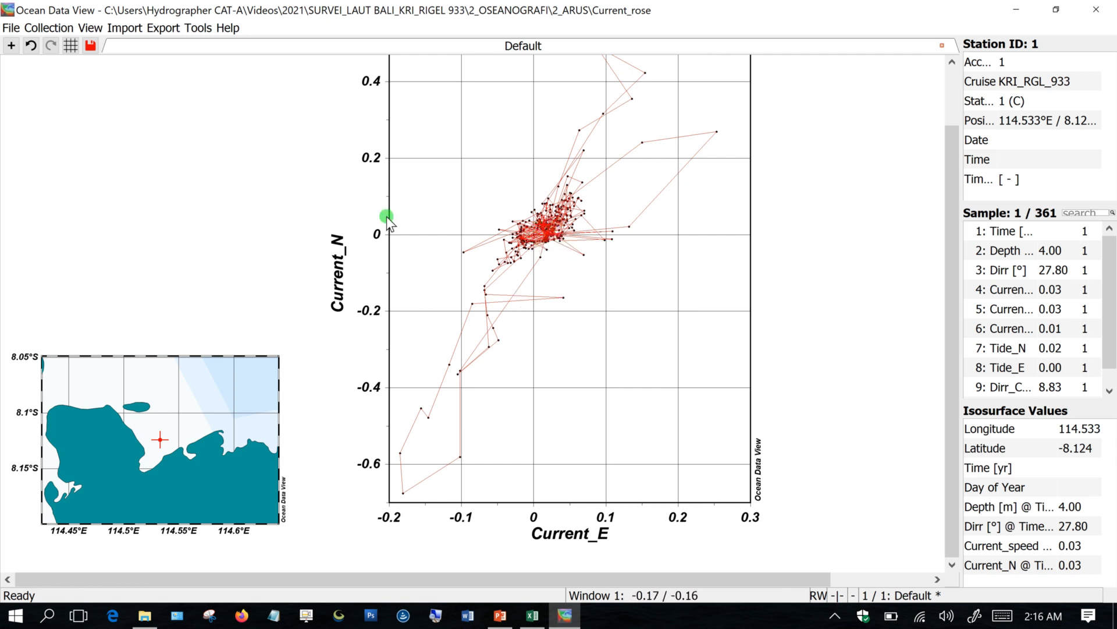
Set the scatter plot's Current_E and Current_N axis ranges both to -1.2 through 1.2.
right_click(574, 255)
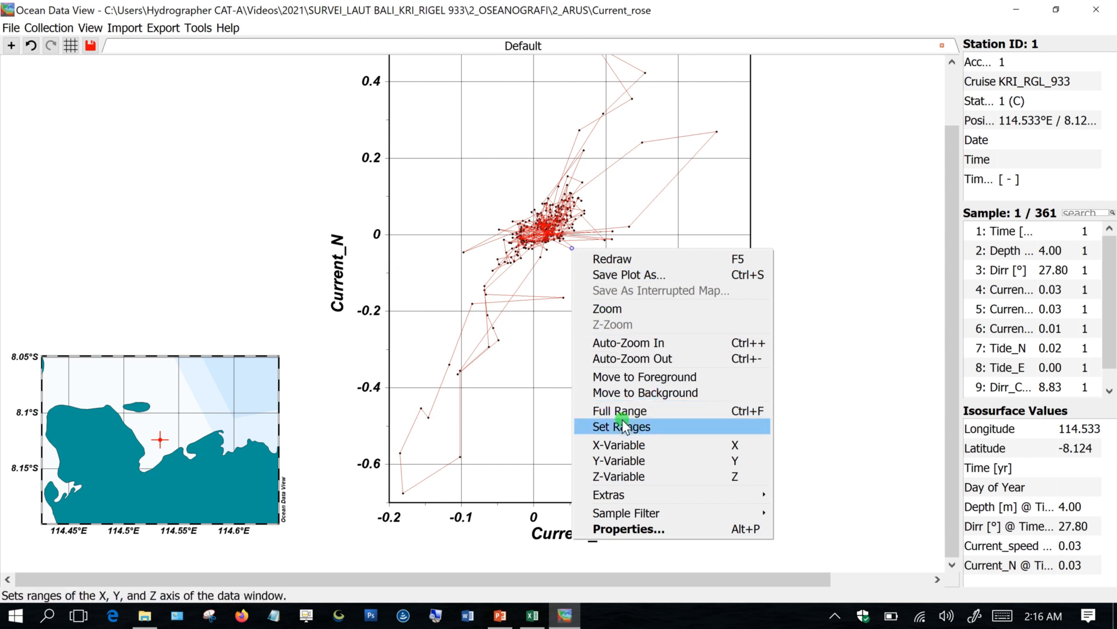
left_click(615, 426)
left_click(568, 249)
double_click(552, 250)
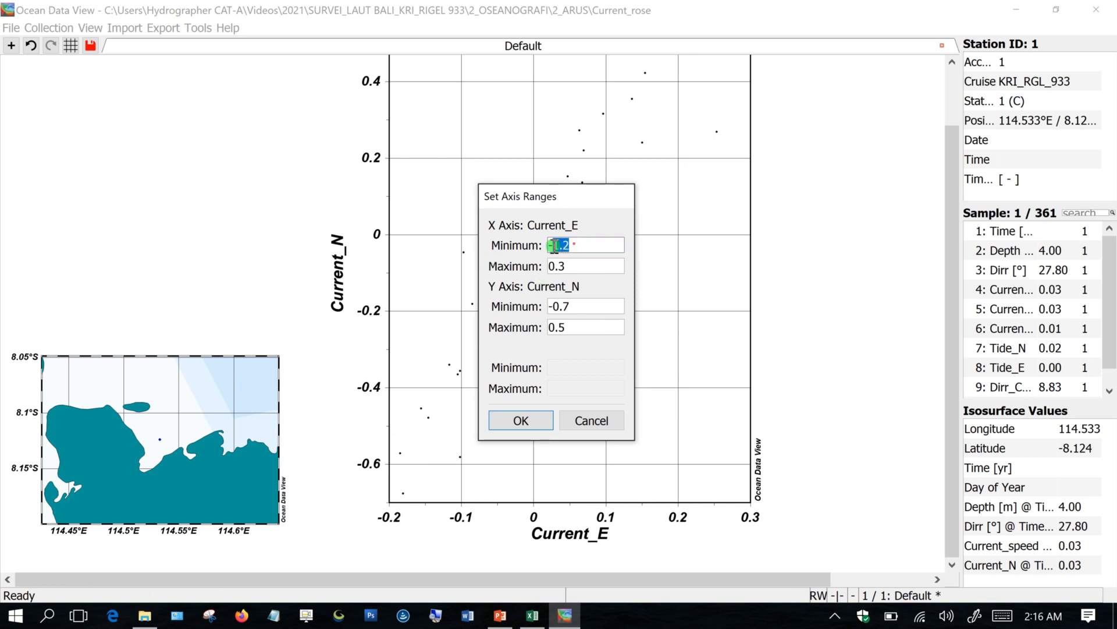
left_click_drag(579, 264, 532, 267)
type("1.2")
left_click_drag(581, 305, 559, 307)
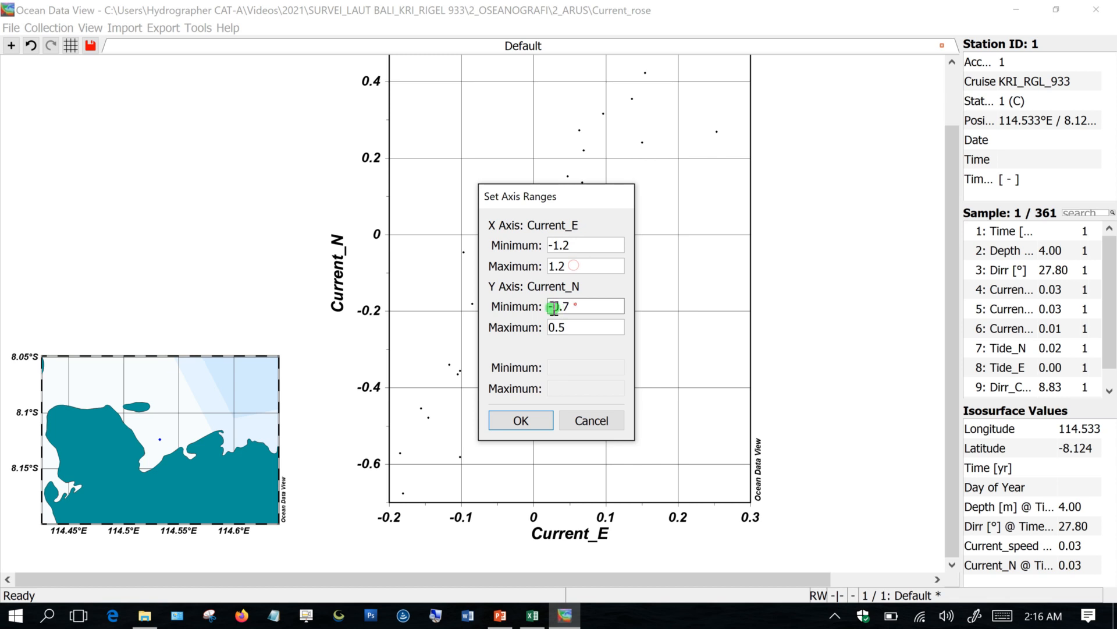
type("-1.2")
left_click(555, 327)
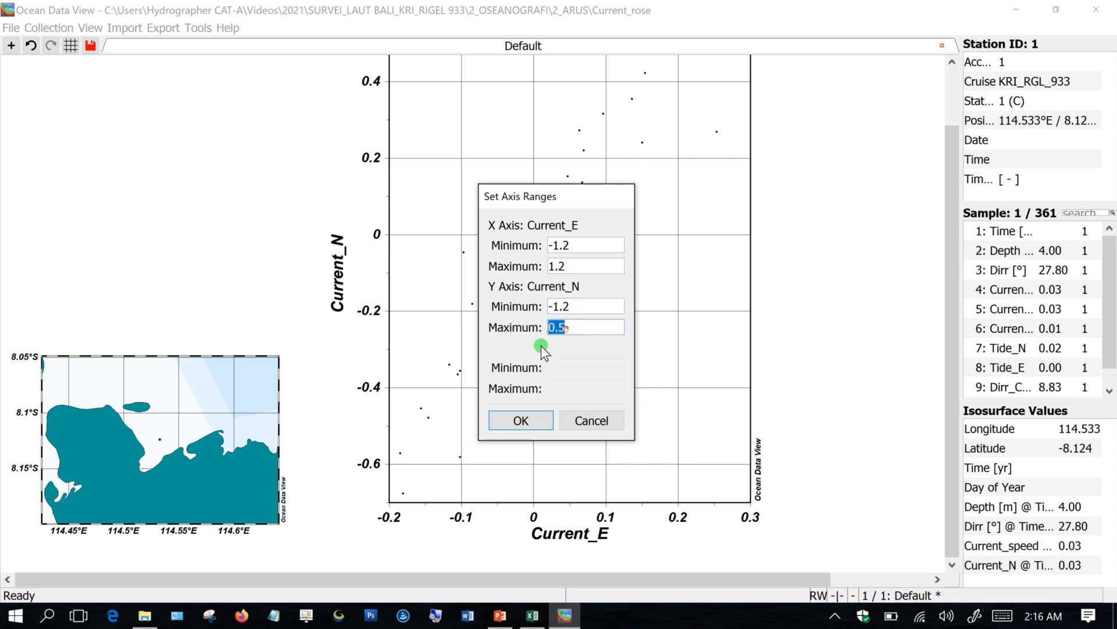
left_click(527, 420)
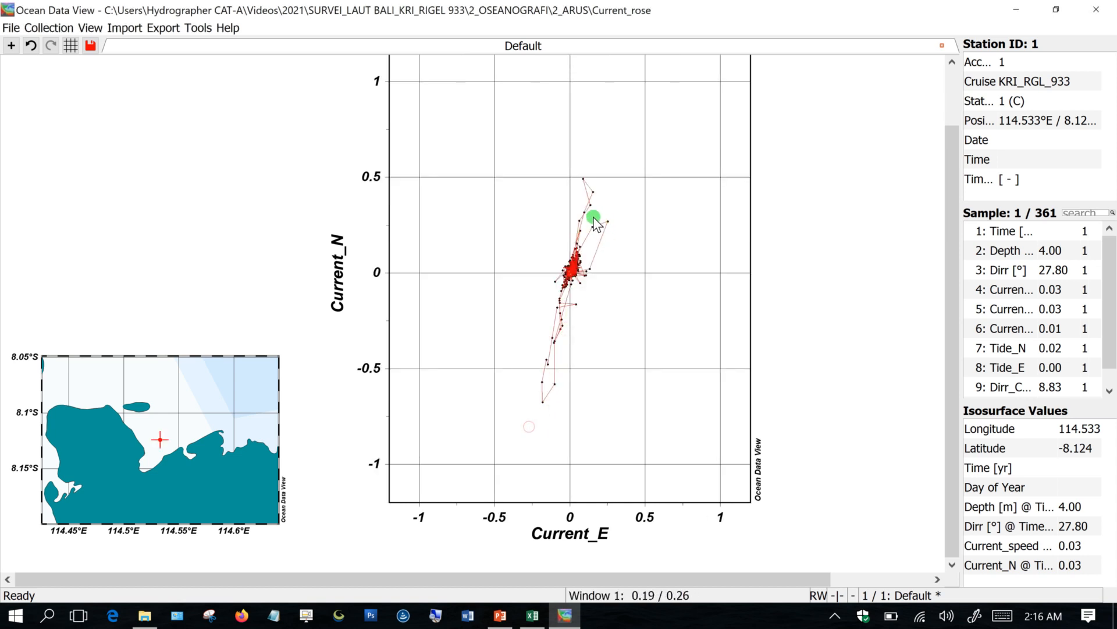
Set the scatter window's Z variable to Current_speed [m/s].
right_click(551, 186)
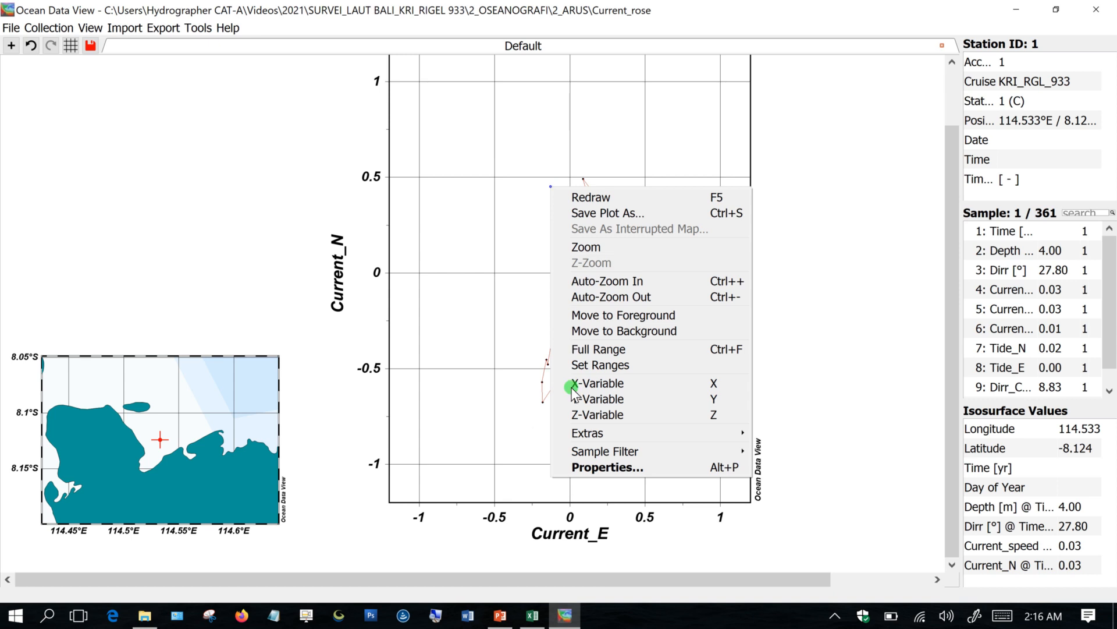
left_click(588, 415)
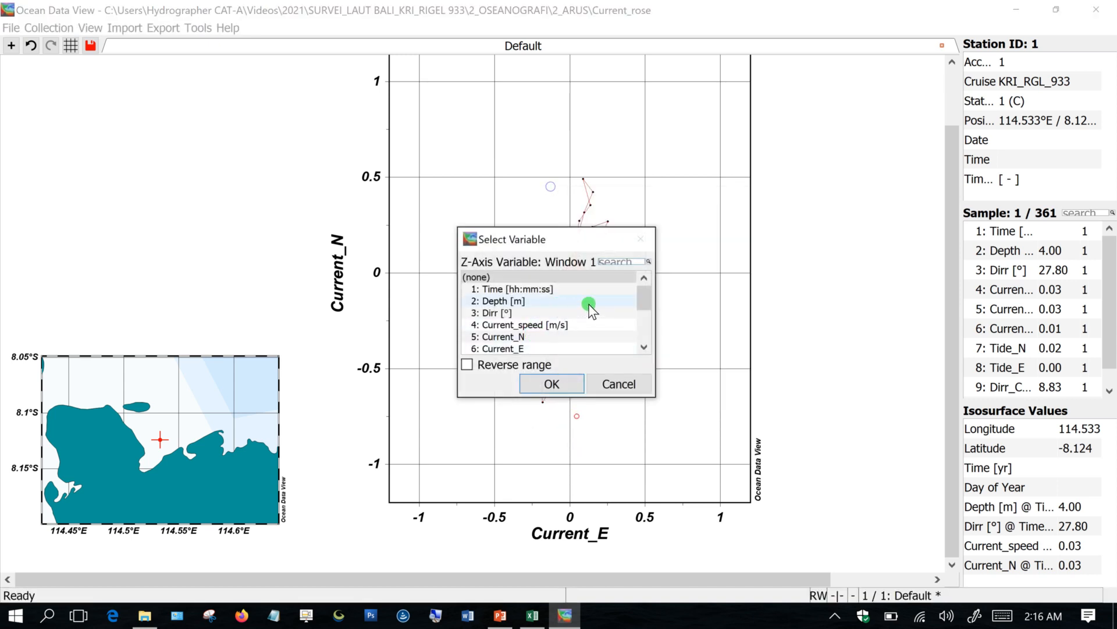
left_click(532, 340)
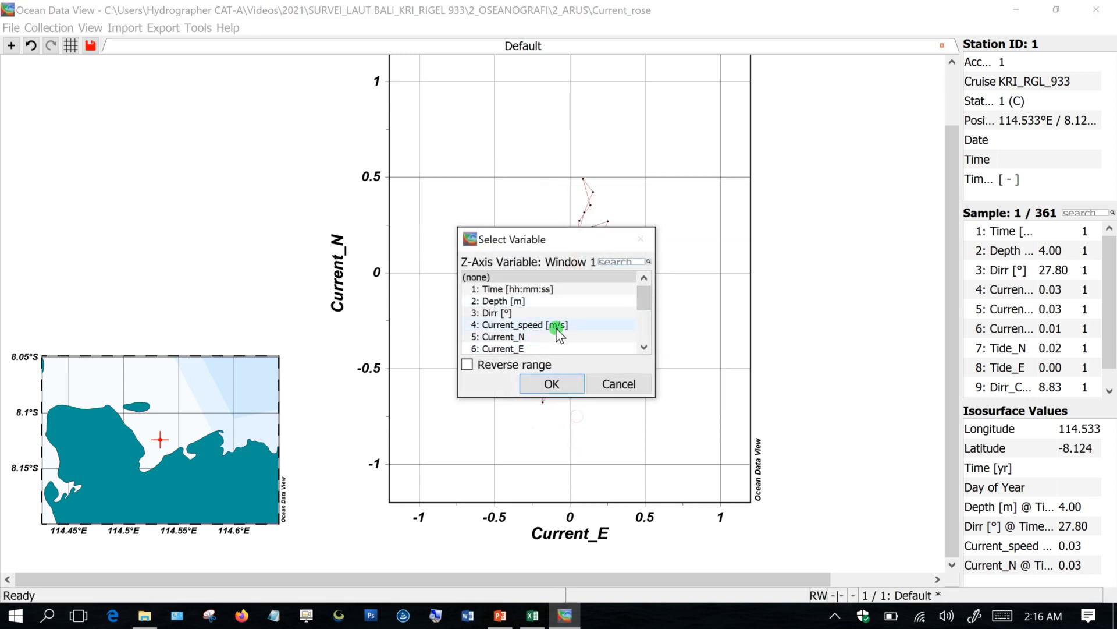
left_click(542, 330)
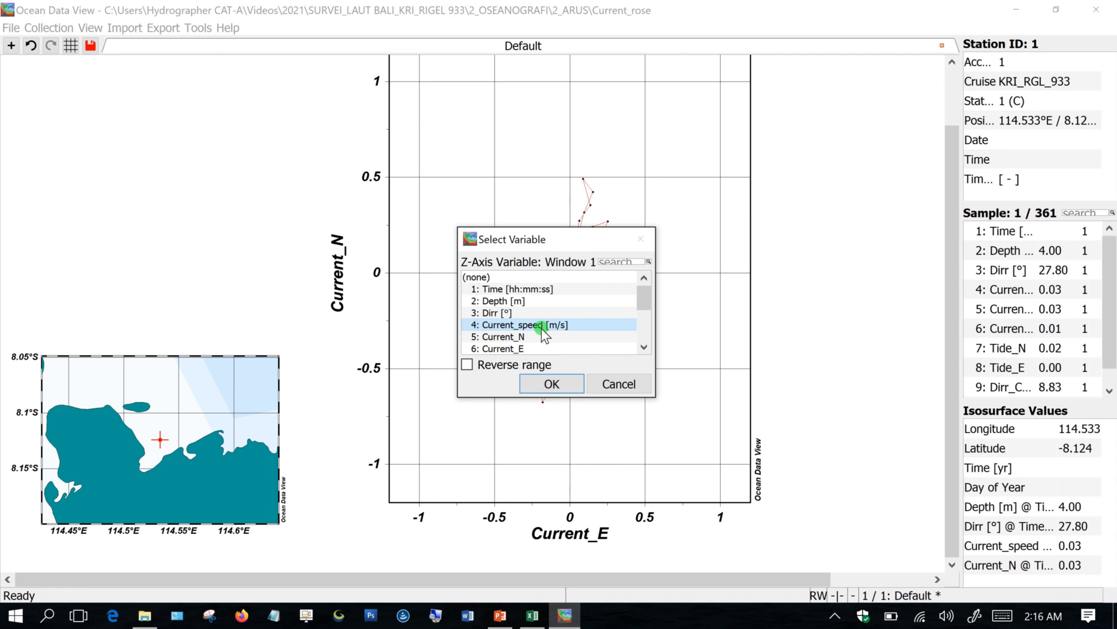
left_click(552, 384)
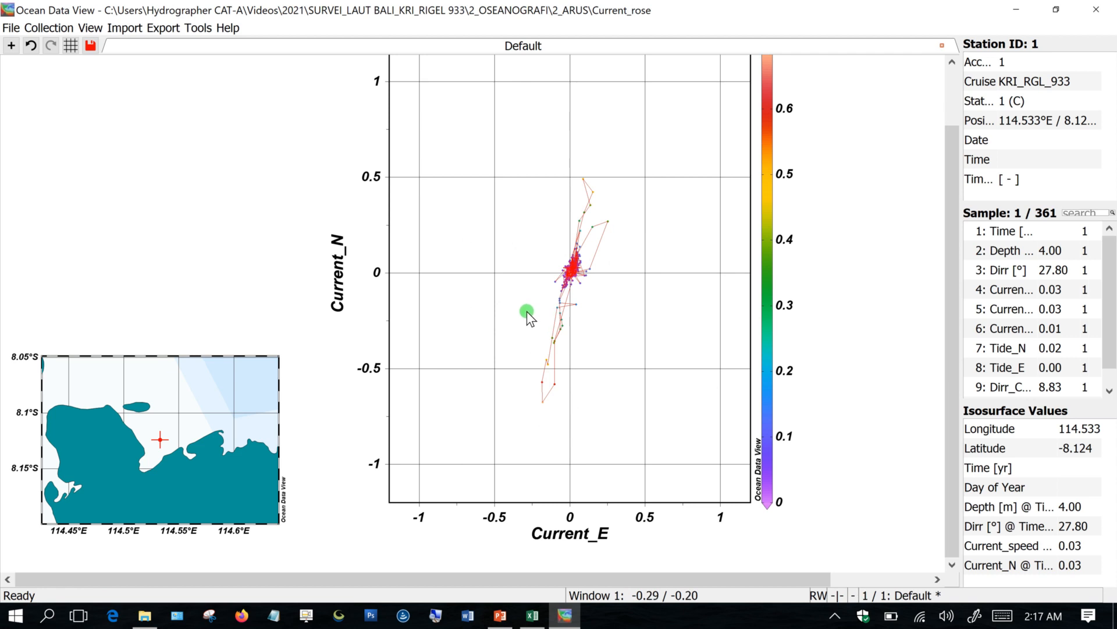
Change the scatter plot's original data style to Arrows, with Current_E as X component and Current_N as Y component.
right_click(499, 236)
left_click(553, 515)
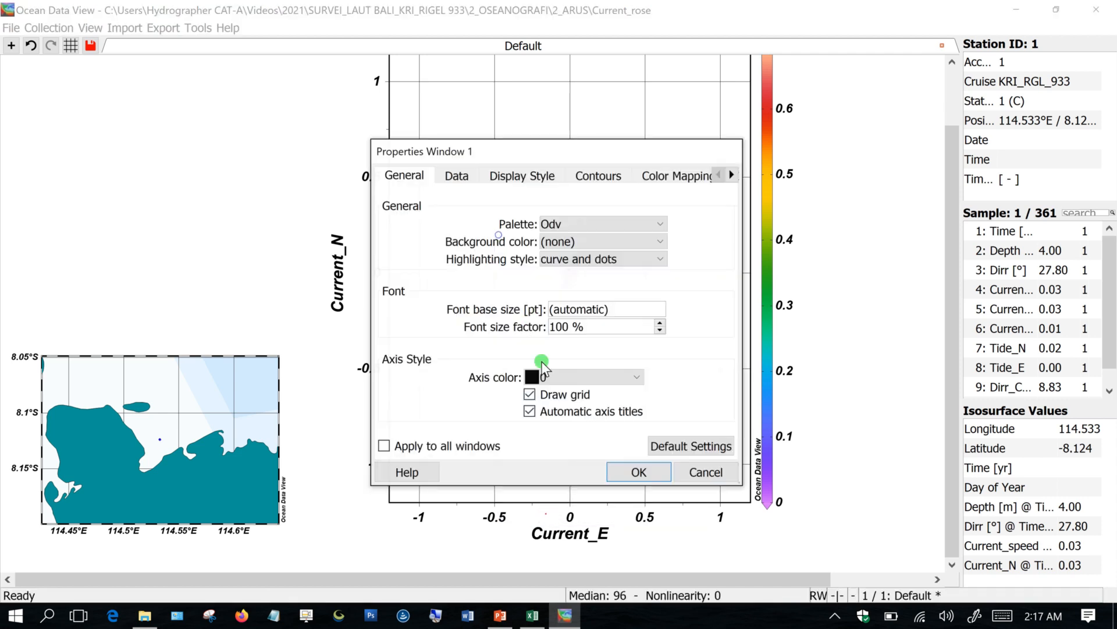
left_click(504, 177)
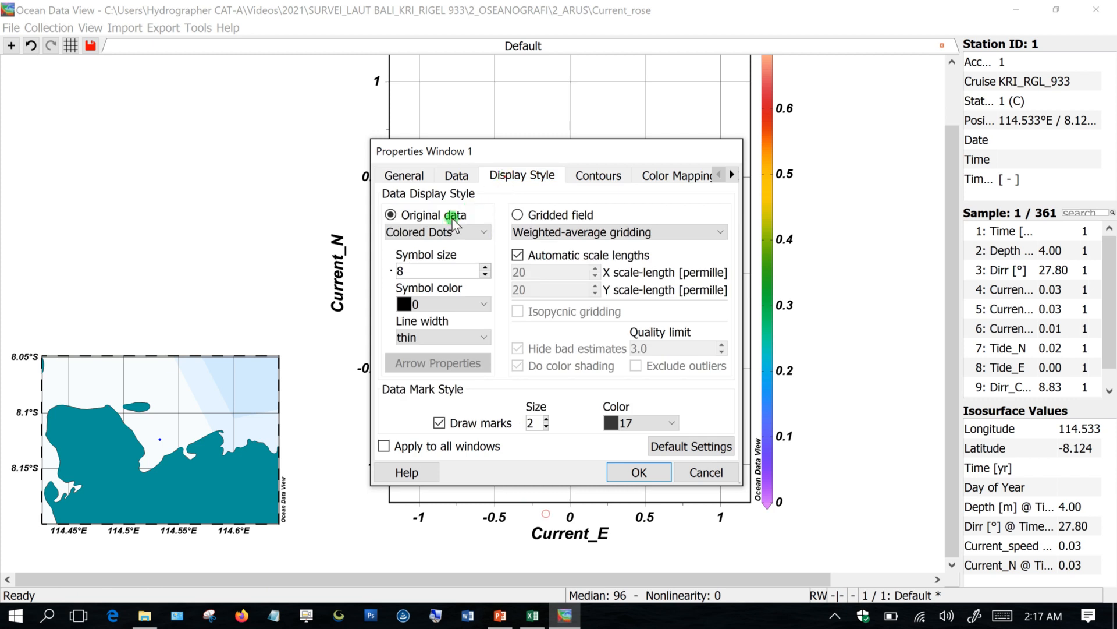
left_click(446, 231)
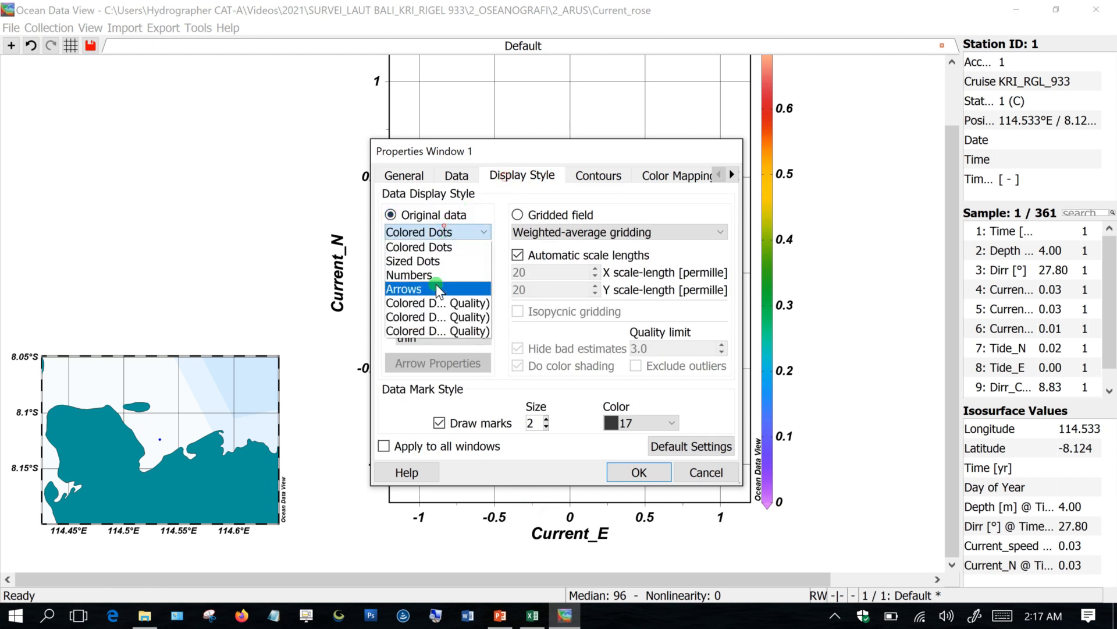
left_click(436, 288)
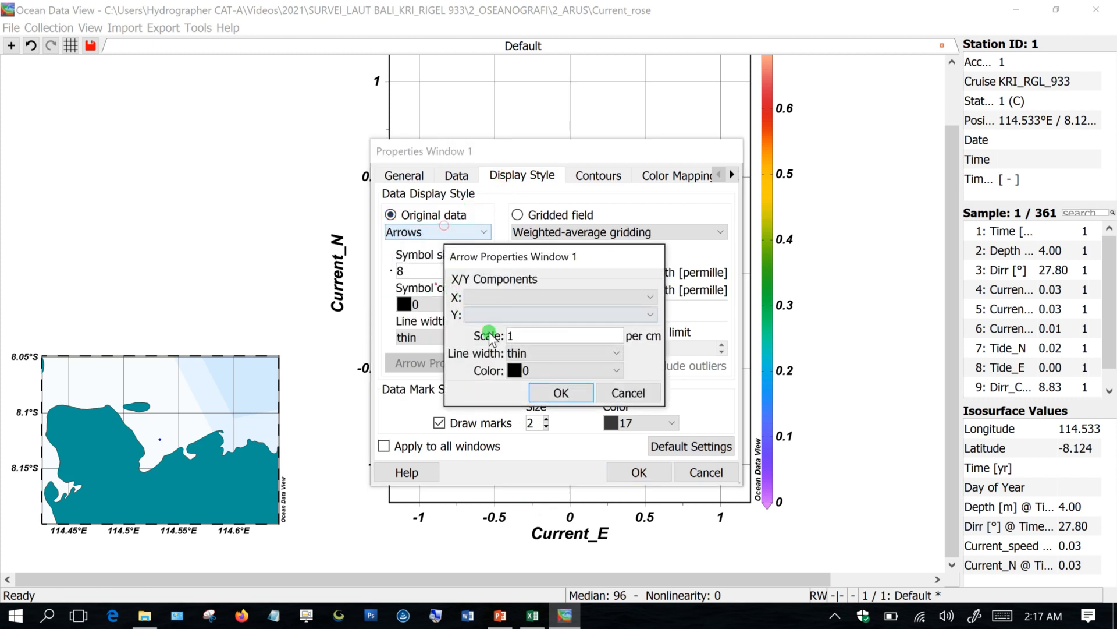
left_click(509, 296)
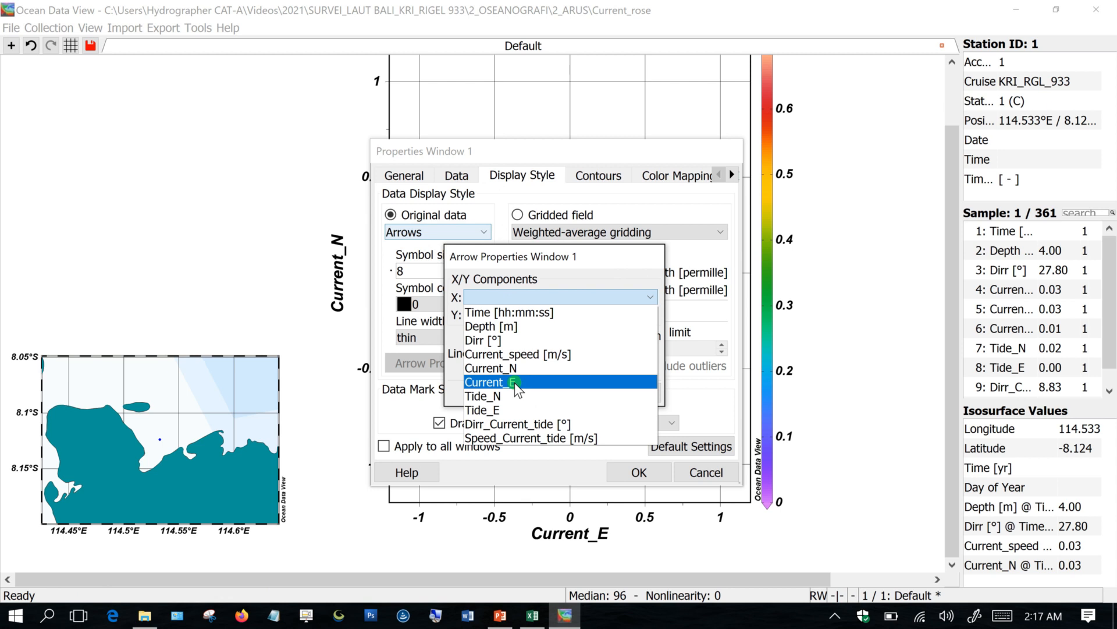
left_click(514, 382)
left_click(507, 314)
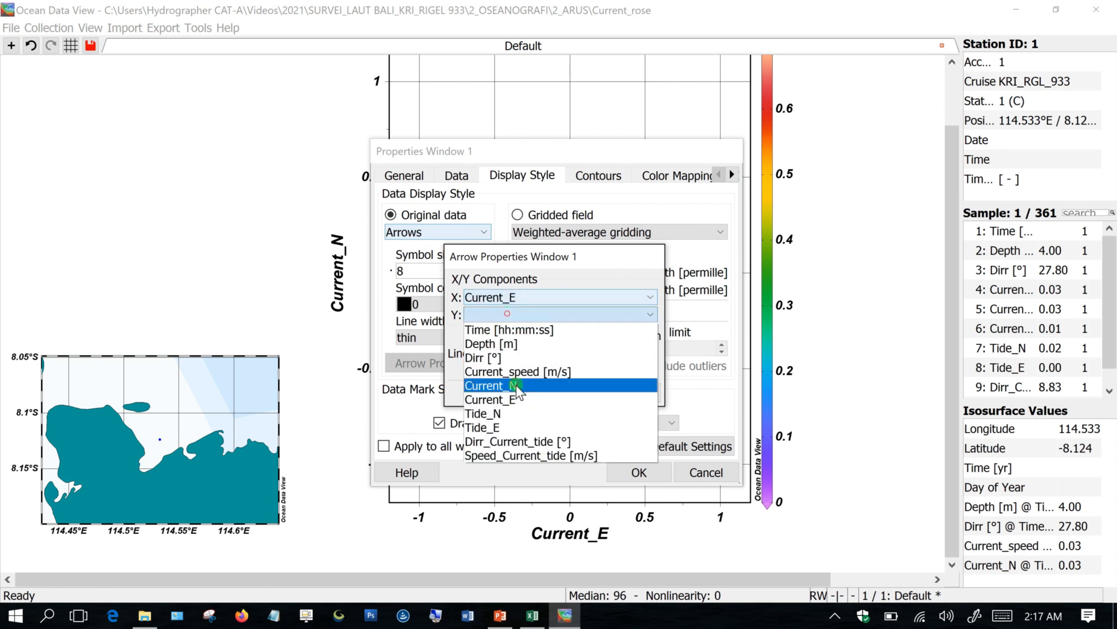
left_click(519, 386)
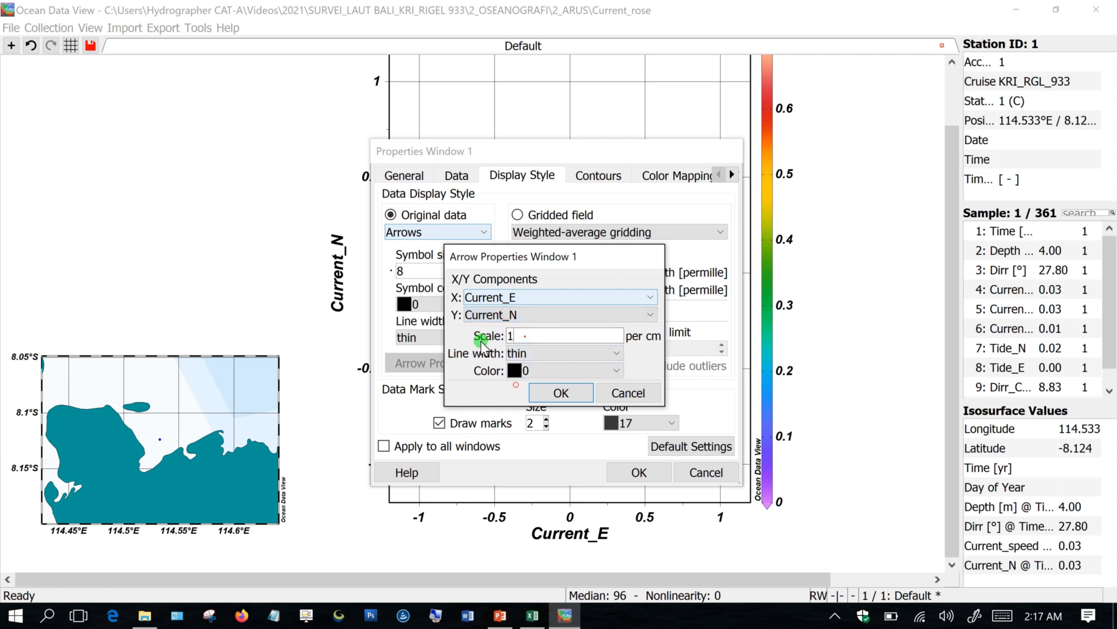
Set the arrow scale to 0.2 per cm and the arrow color to automatic, and apply the plot properties.
left_click_drag(517, 333, 494, 334)
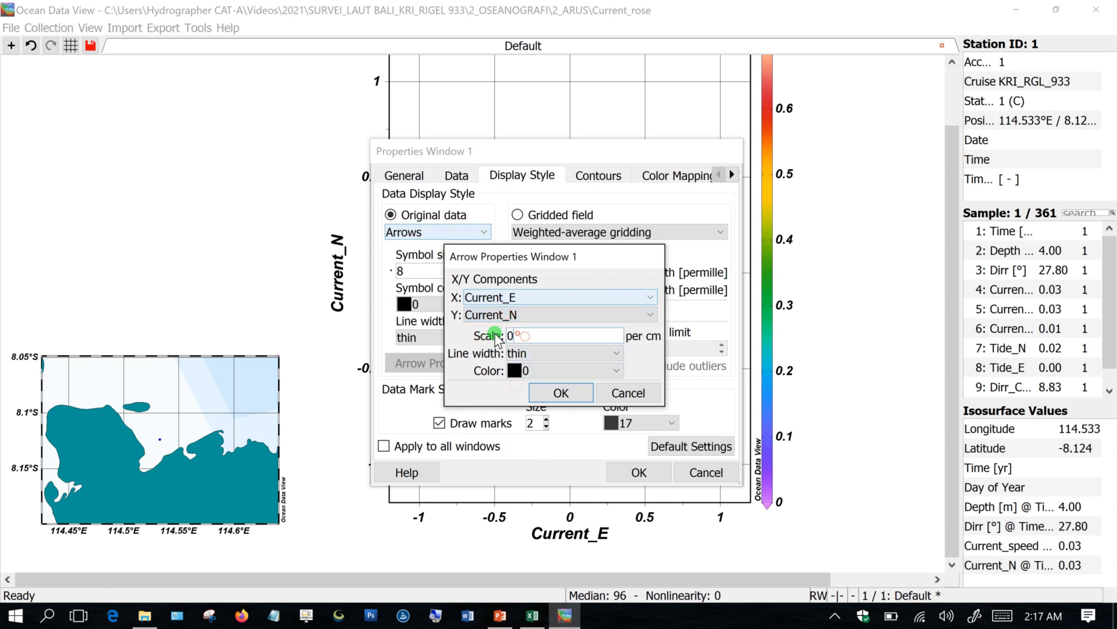
left_click(554, 369)
left_click(552, 385)
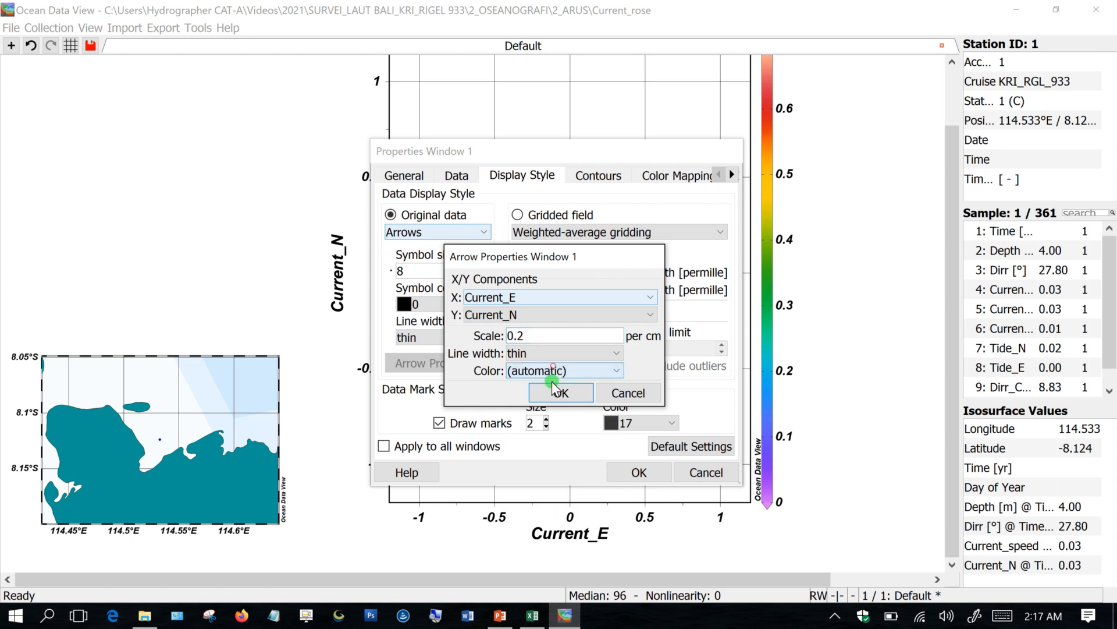
left_click(557, 393)
left_click(638, 472)
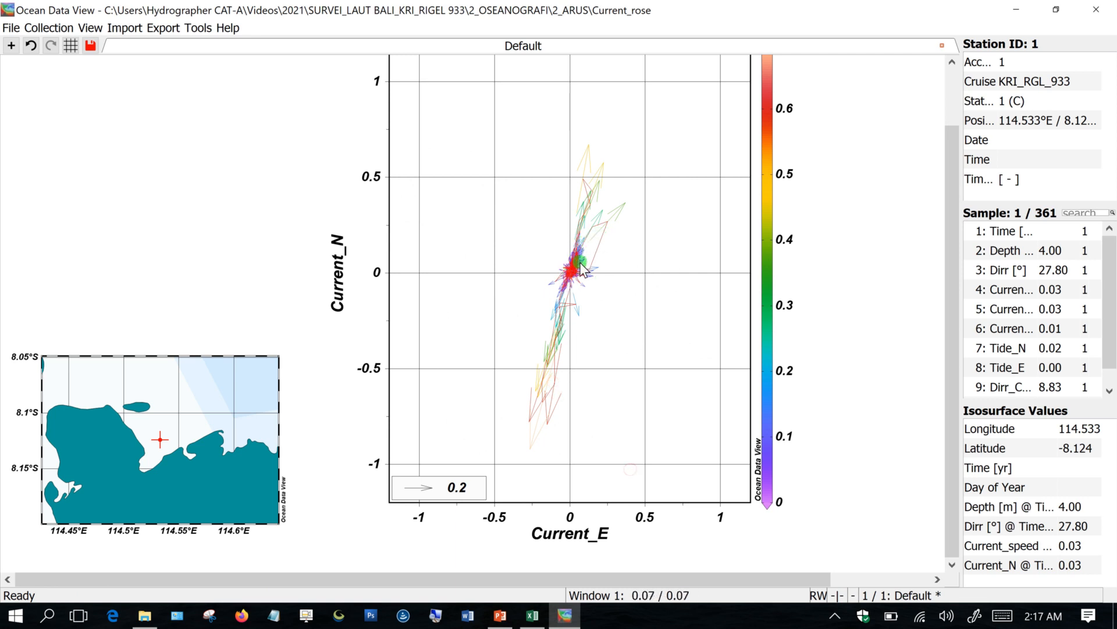
Set the line width of the plot's arrows to thin medium and apply the change.
right_click(528, 269)
left_click(587, 548)
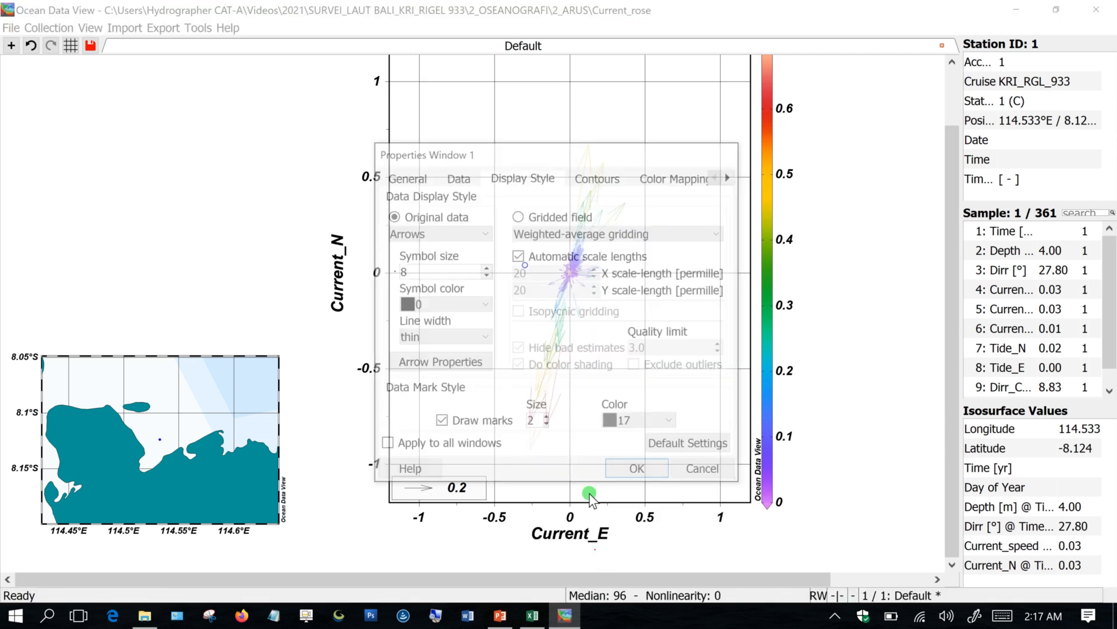
left_click(445, 232)
left_click(443, 289)
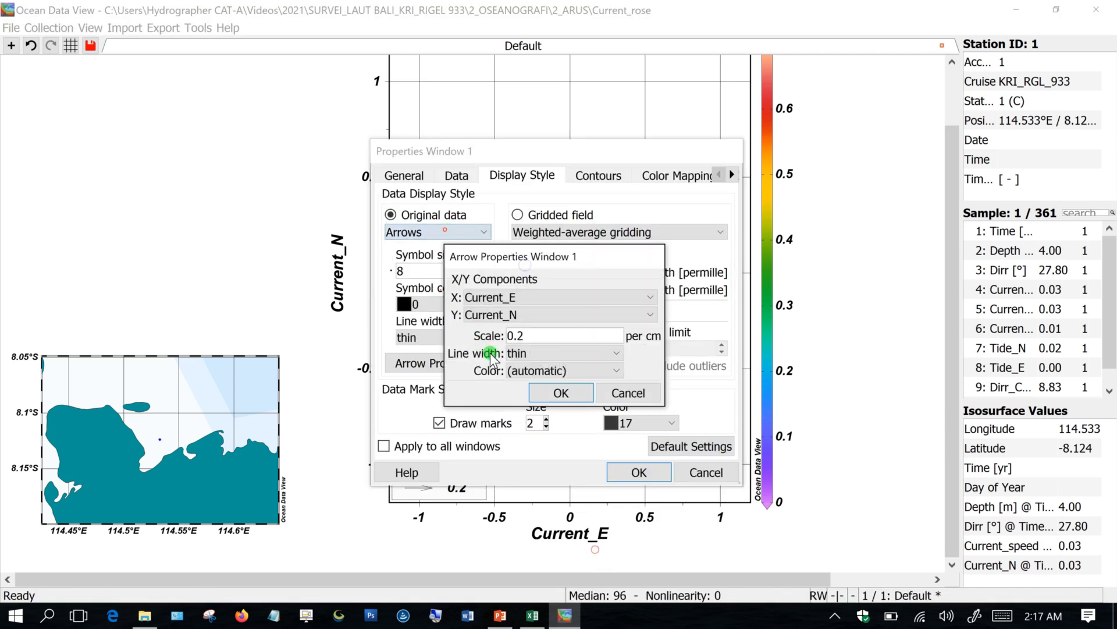
left_click(539, 350)
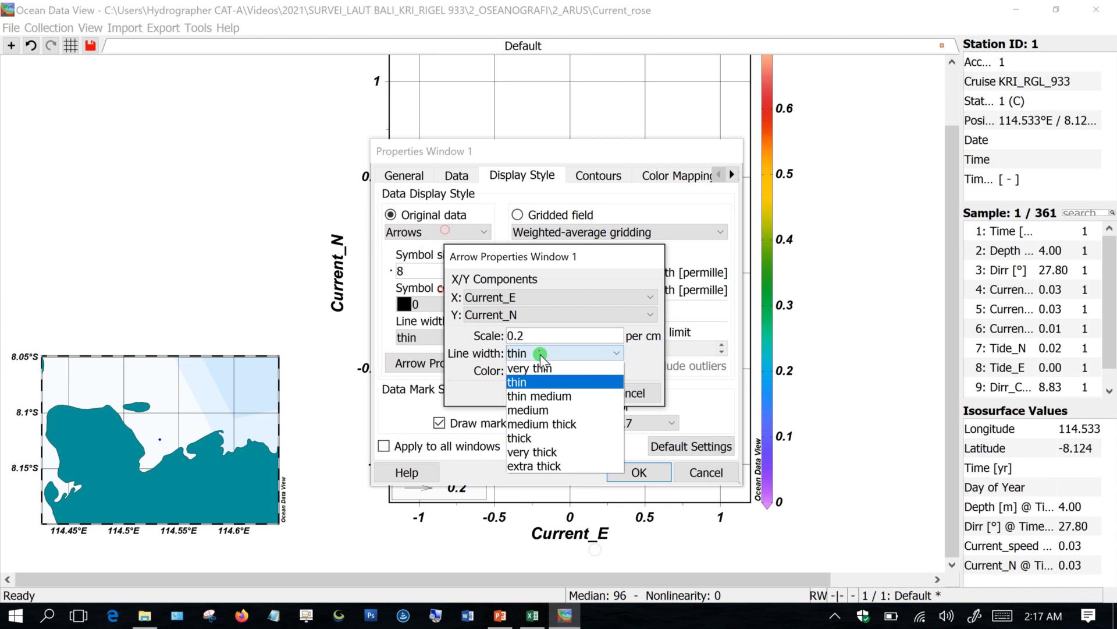
left_click(543, 393)
left_click(645, 472)
left_click(581, 386)
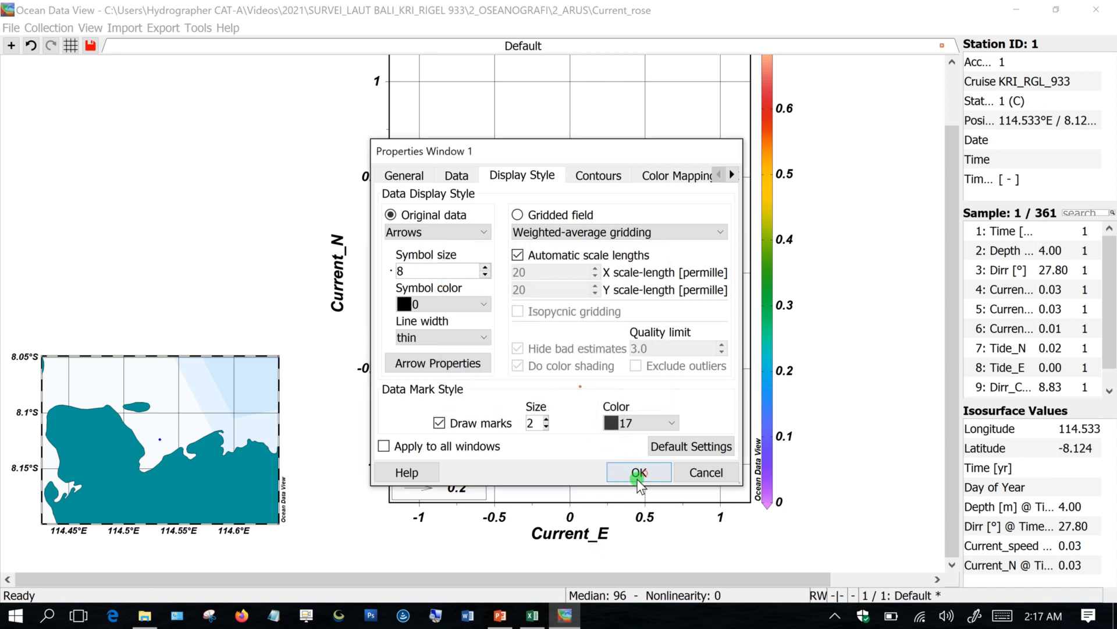
left_click(638, 474)
Select the data point of the isolated green arrow northeast of the plot's origin to view its sample values.
left_click(660, 345)
left_click(689, 259)
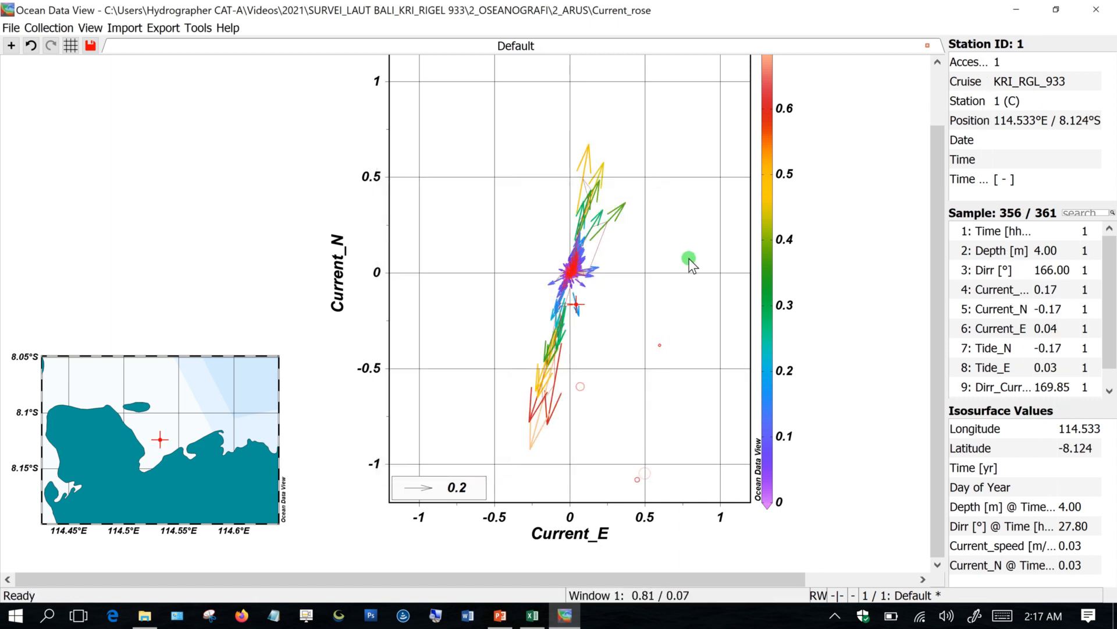
left_click(620, 246)
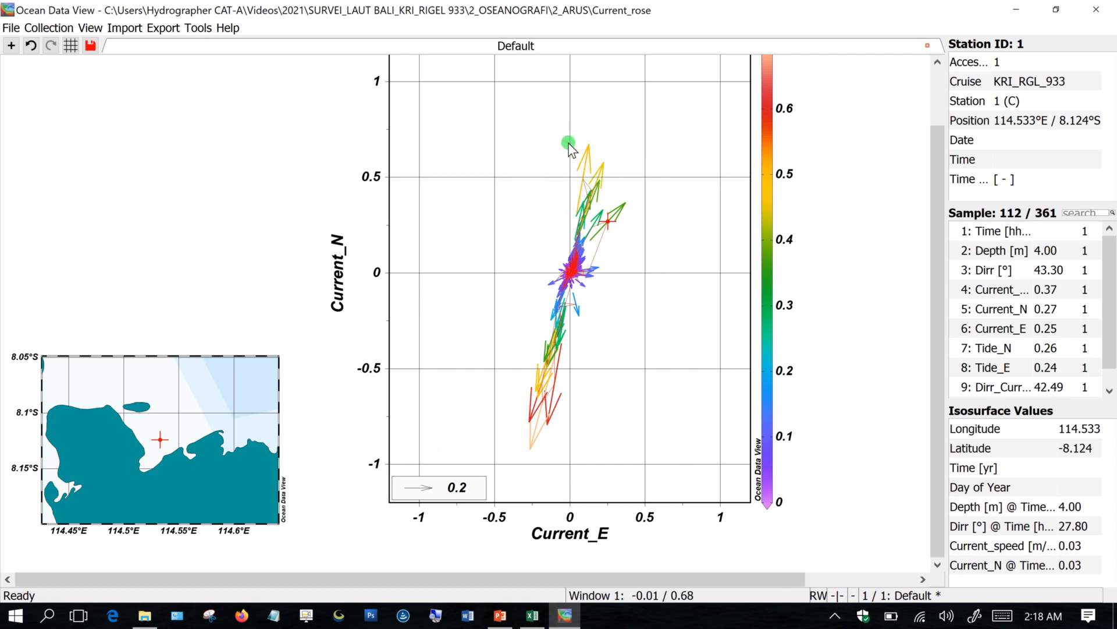
Save the scatter plot as the JPEG image Default_1 at 300 dpi.
right_click(595, 119)
left_click(611, 140)
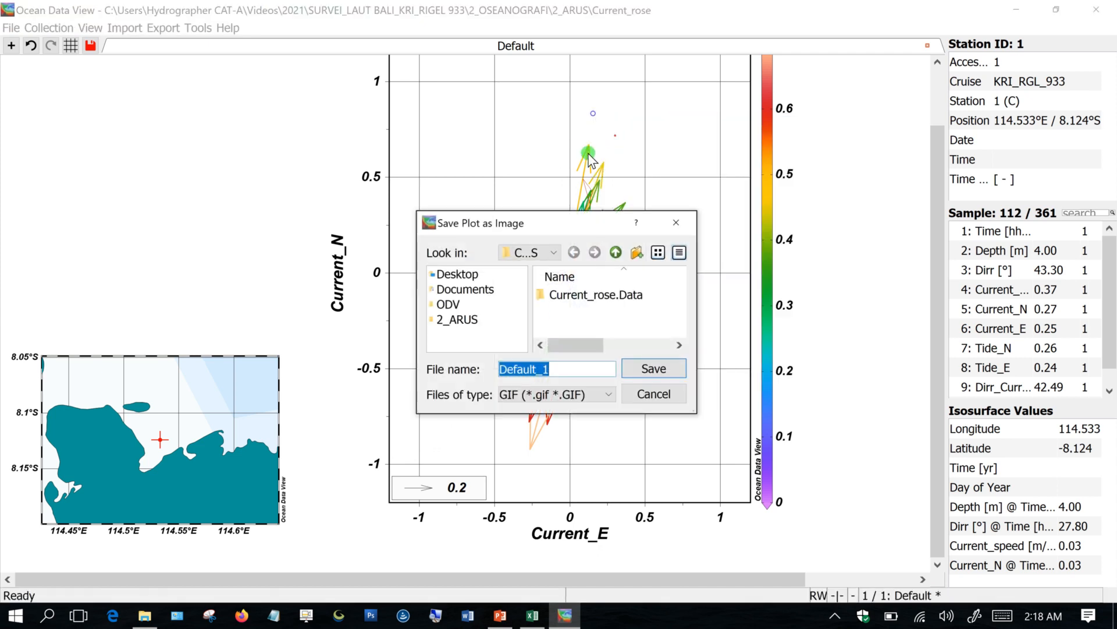
left_click(578, 396)
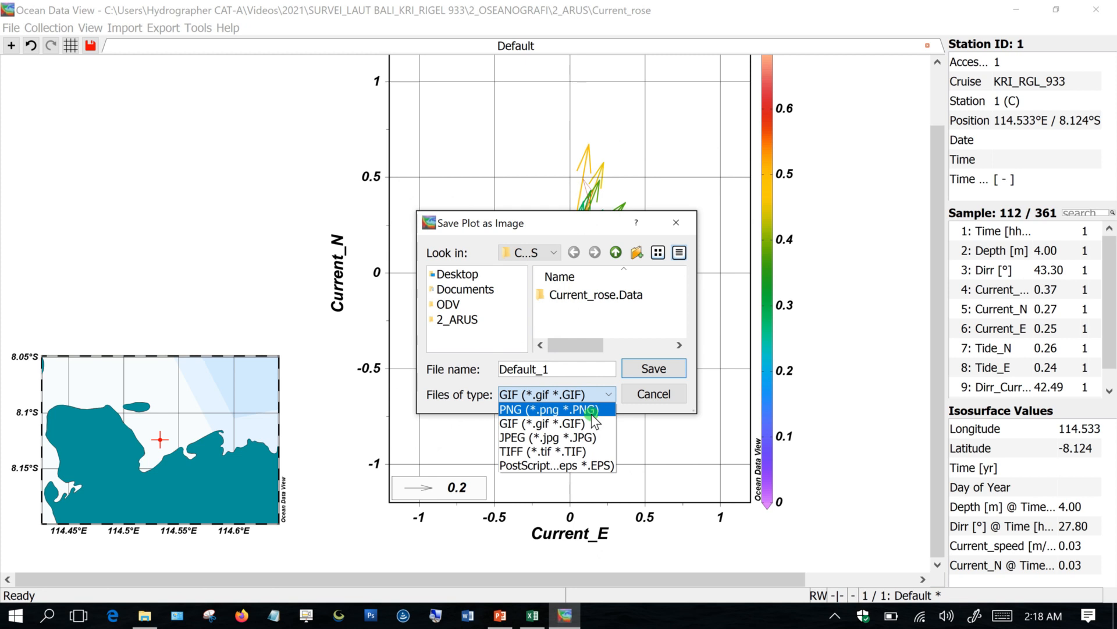
left_click(572, 438)
left_click(668, 374)
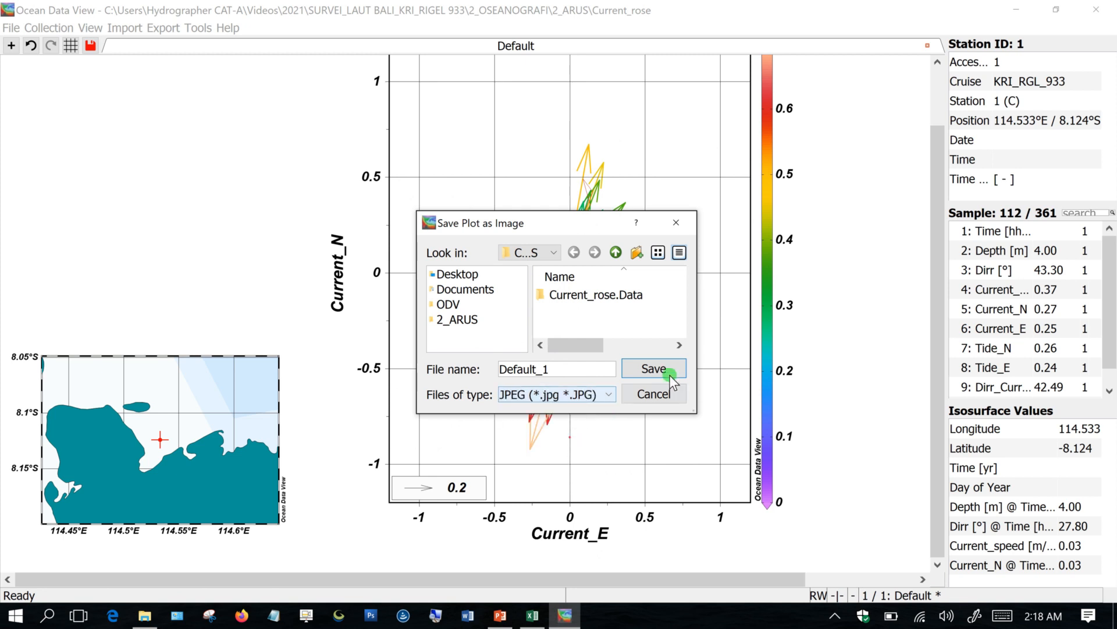
left_click(515, 357)
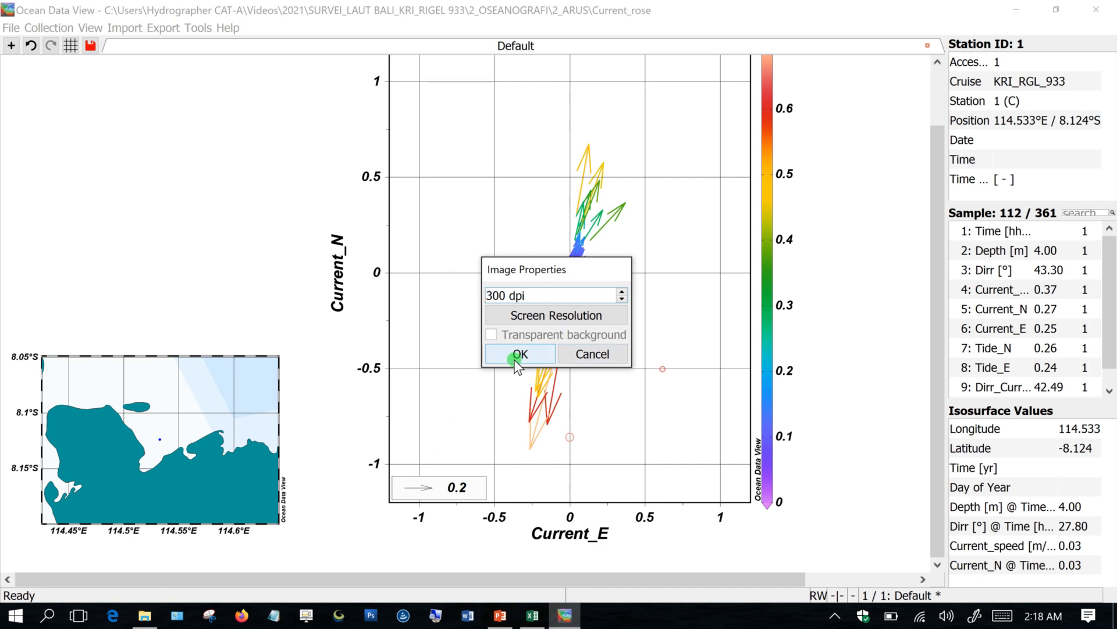
left_click(644, 363)
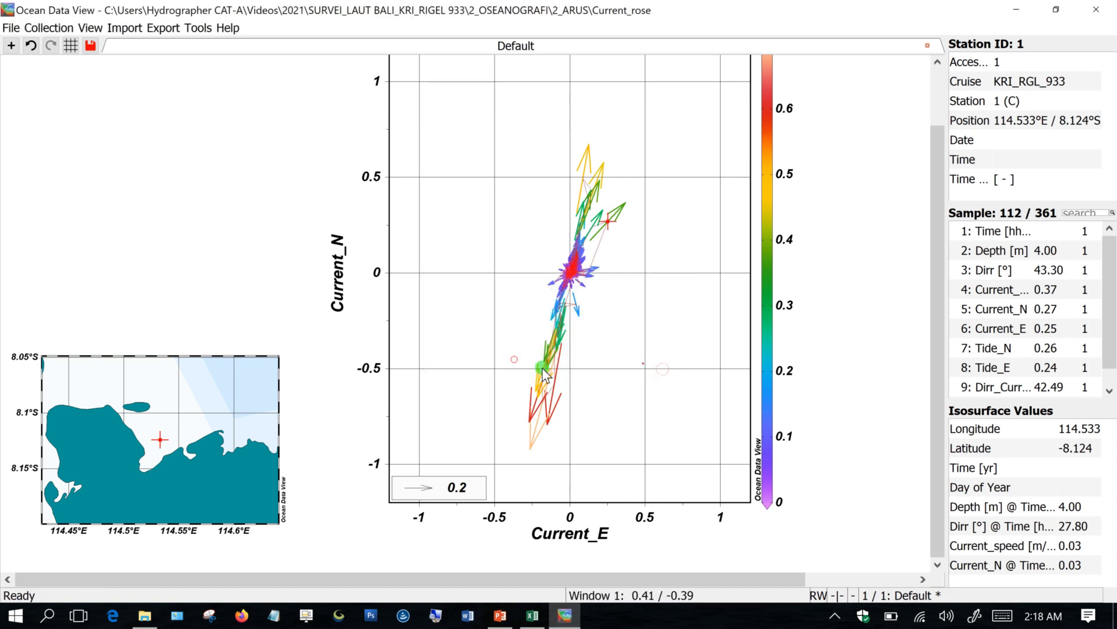
View the exported Default_1.jpg from the 2_ARUS folder in File Explorer, close it and return to Ocean Data View.
left_click(141, 620)
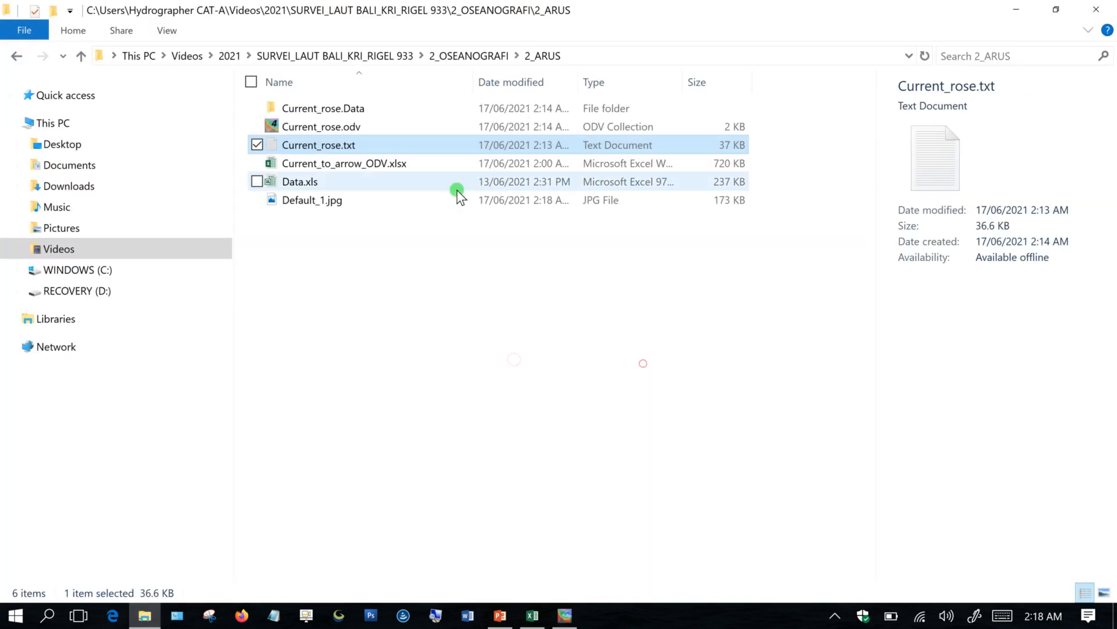
double_click(314, 201)
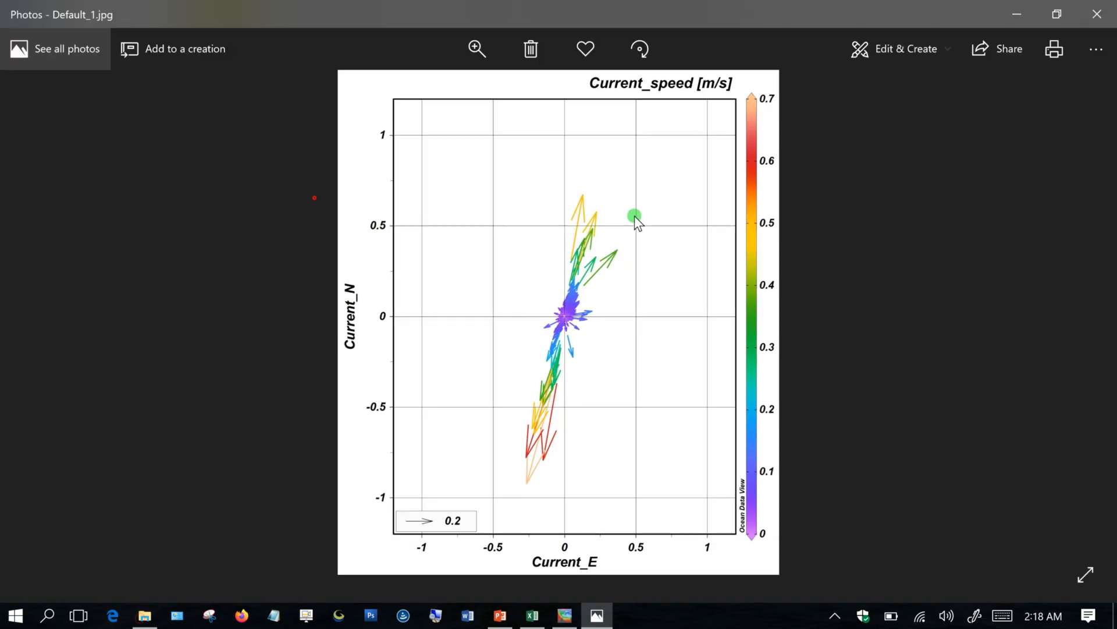
left_click(1099, 9)
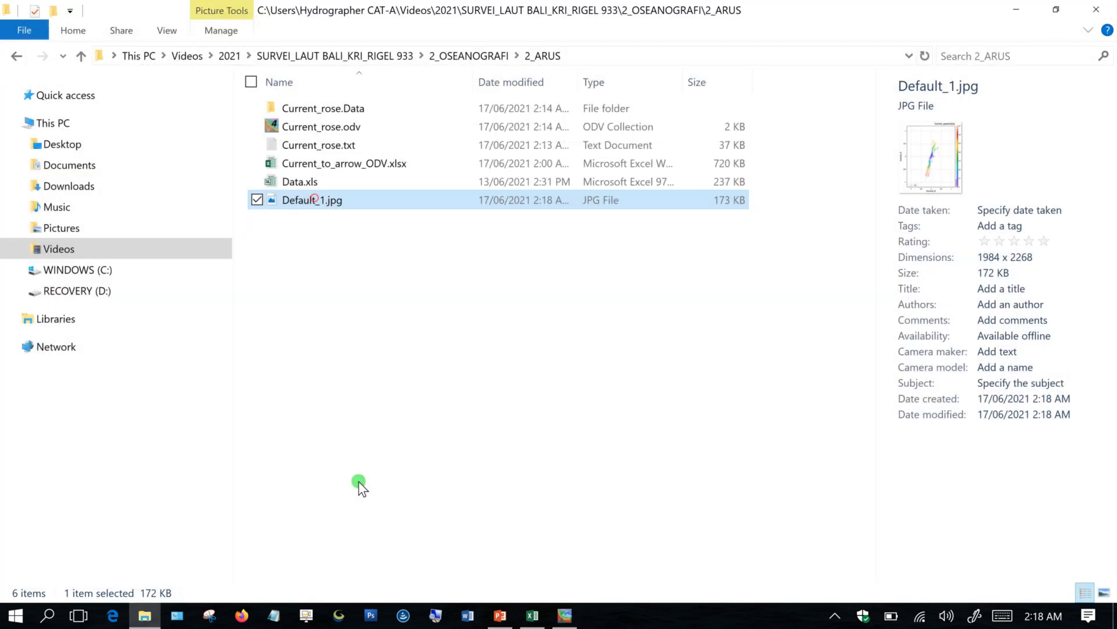
left_click(559, 616)
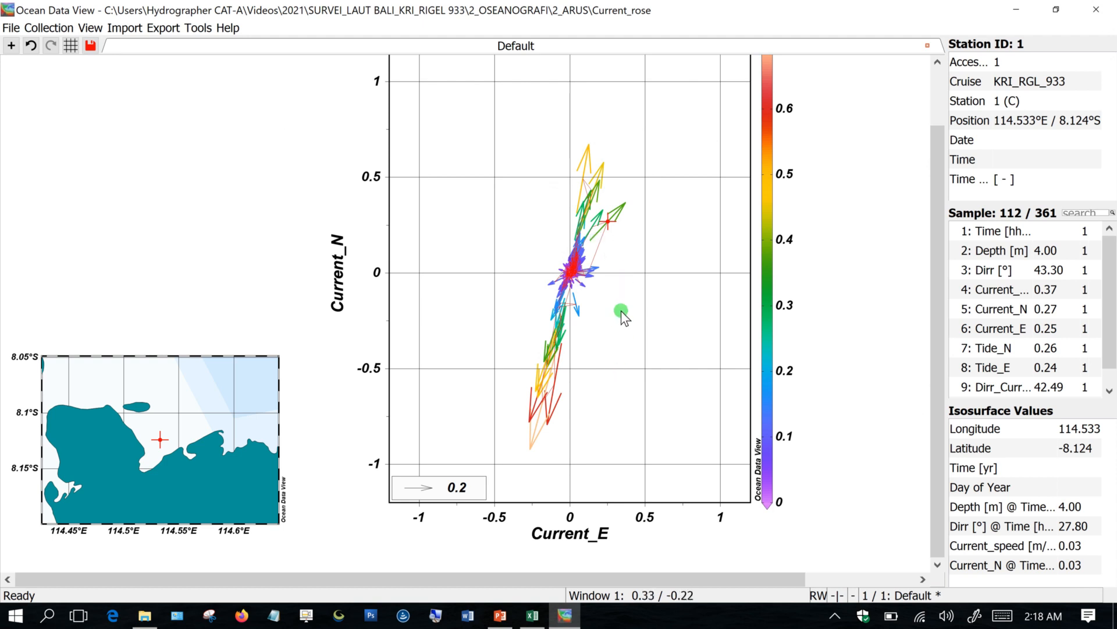
Start a range animation of the scatter window with Current_speed as the range variable.
right_click(641, 250)
mouse_move(810, 495)
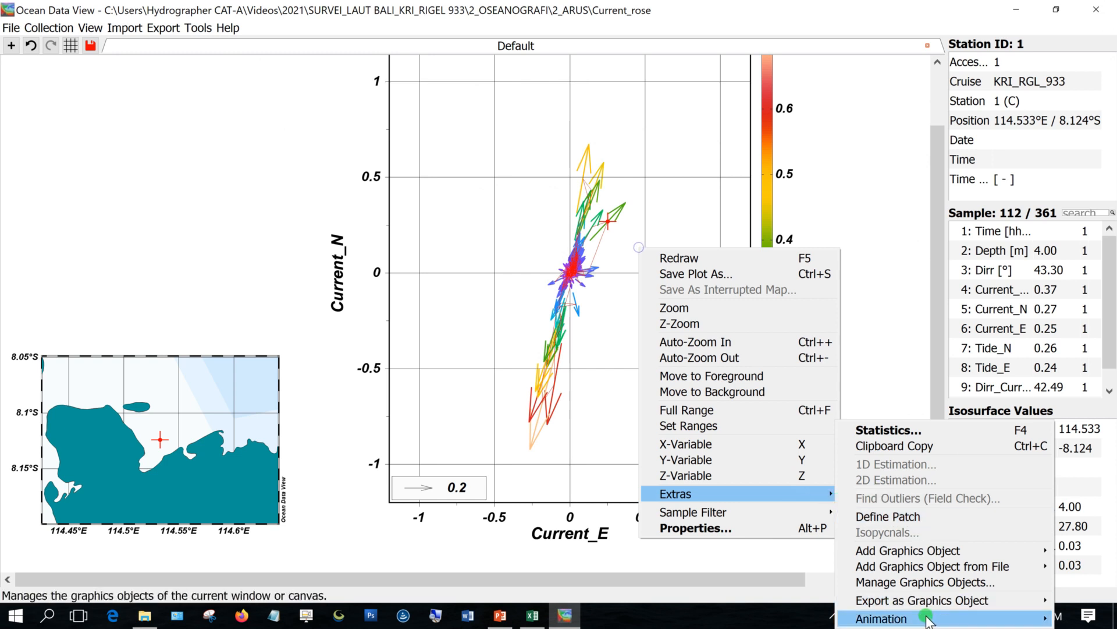
mouse_move(908, 619)
left_click(751, 603)
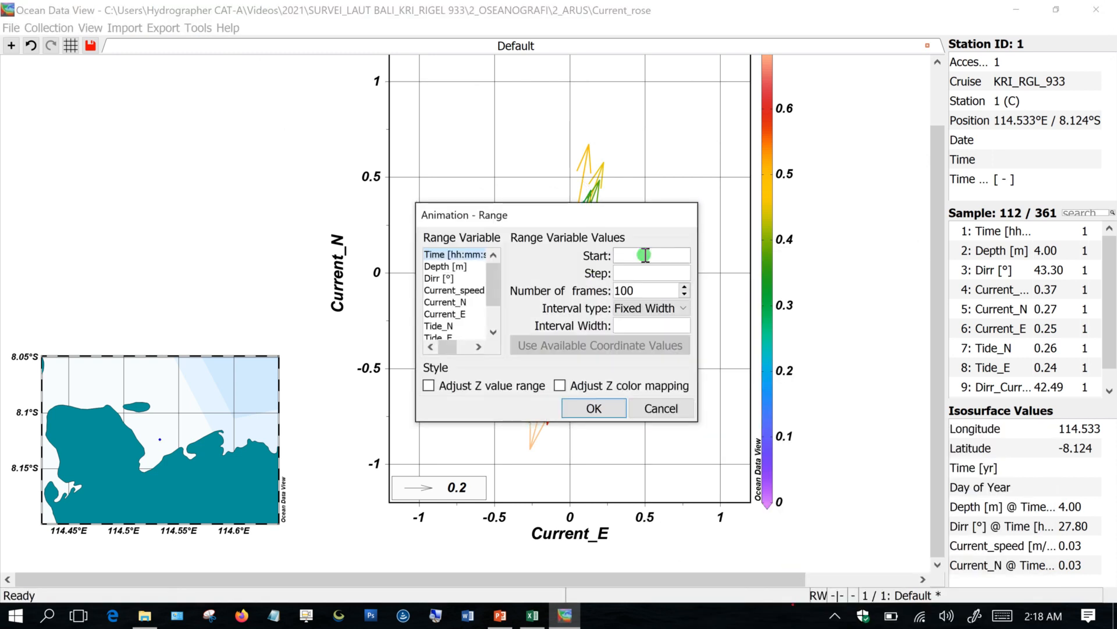
left_click(456, 290)
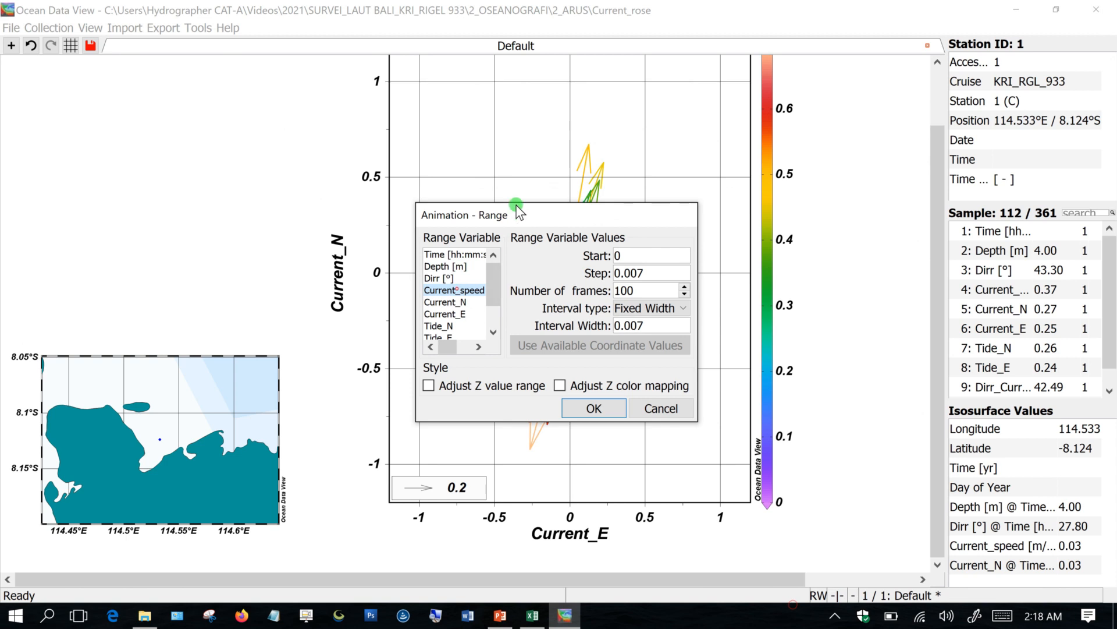
left_click_drag(520, 216, 500, 108)
Configure the Current_speed range animation with a step of 0.02, 200 frames and the Fixed Start interval type.
left_click(628, 161)
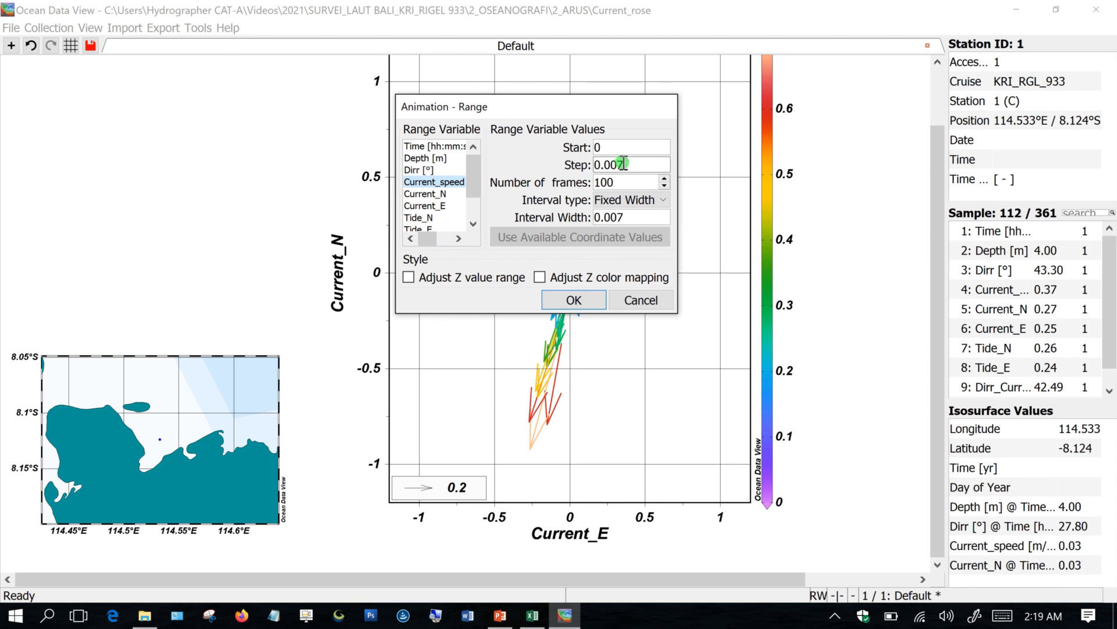
left_click_drag(623, 169, 584, 181)
type("2")
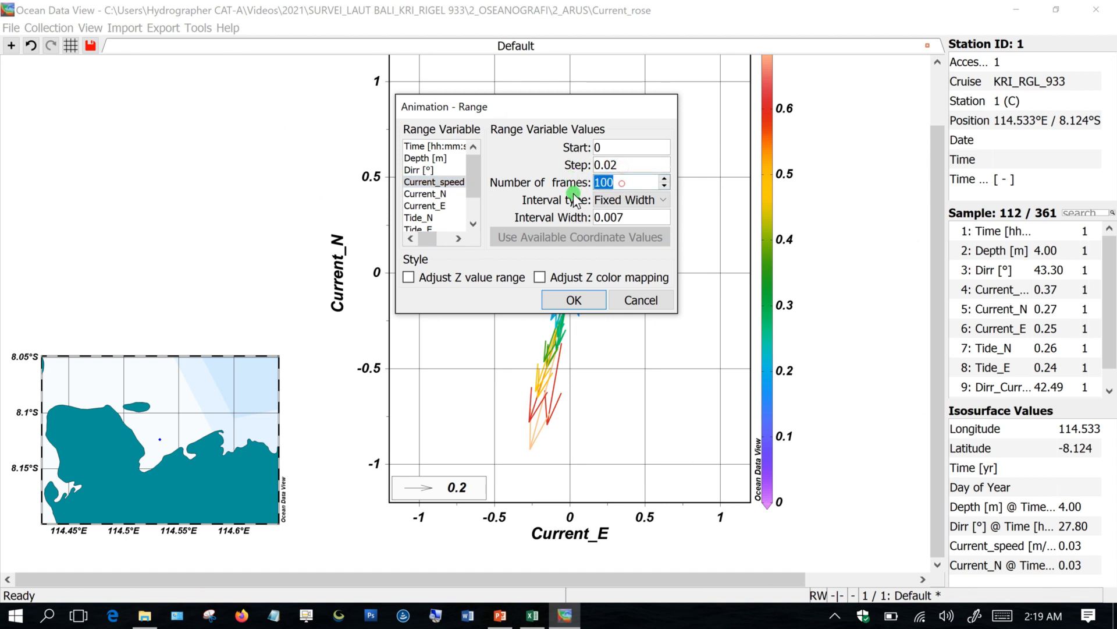
type("200")
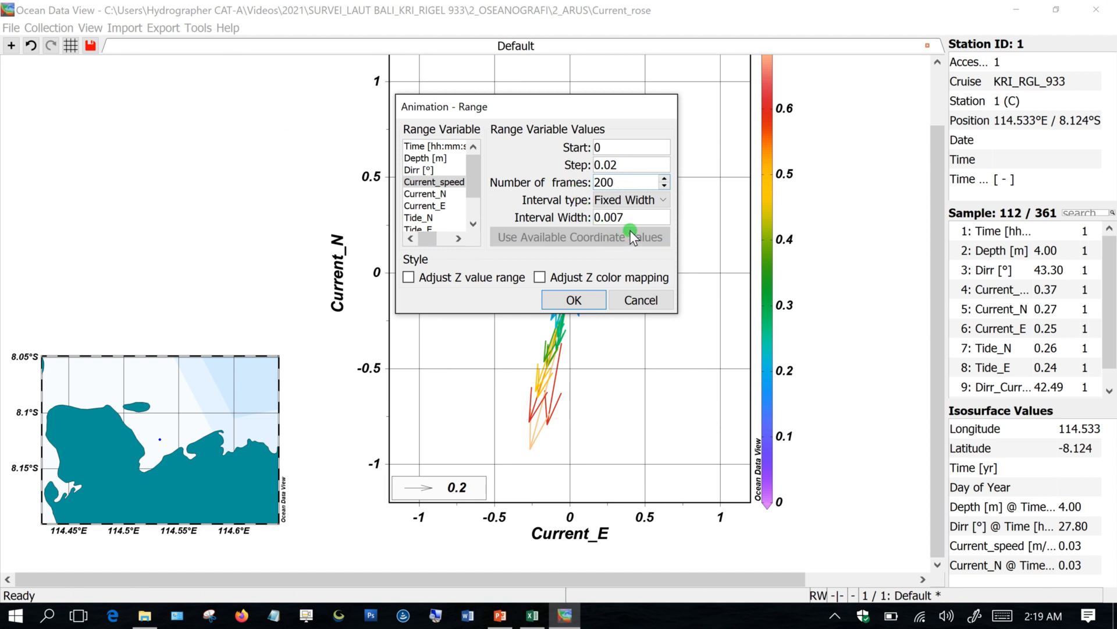
left_click(631, 201)
left_click(631, 231)
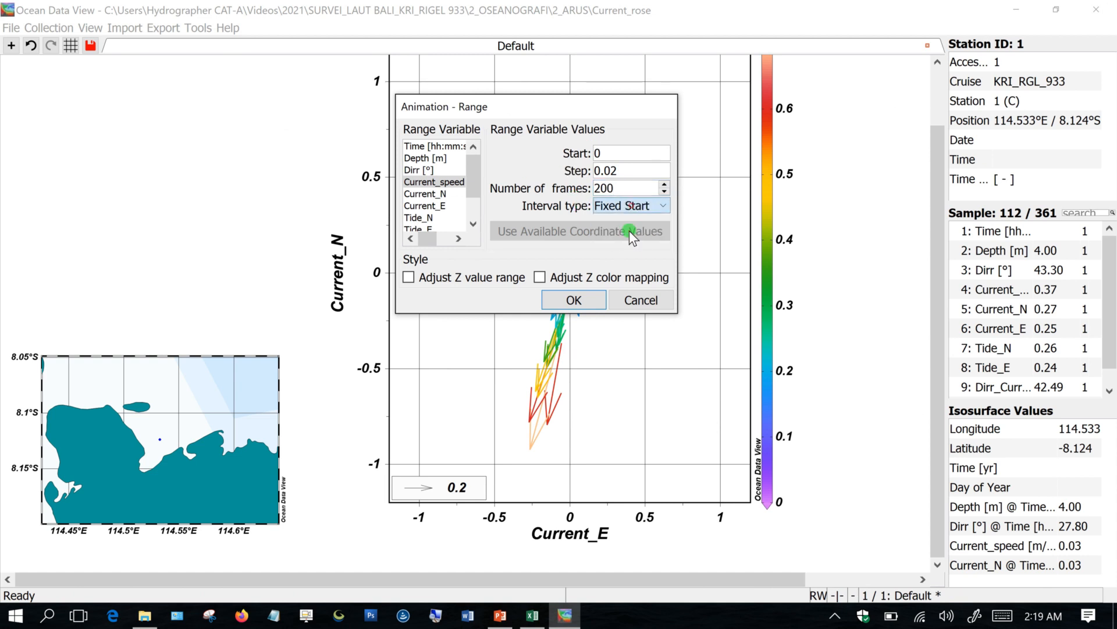
Generate the animation and save it as the GIF file Animation_Default.gif.
left_click(578, 301)
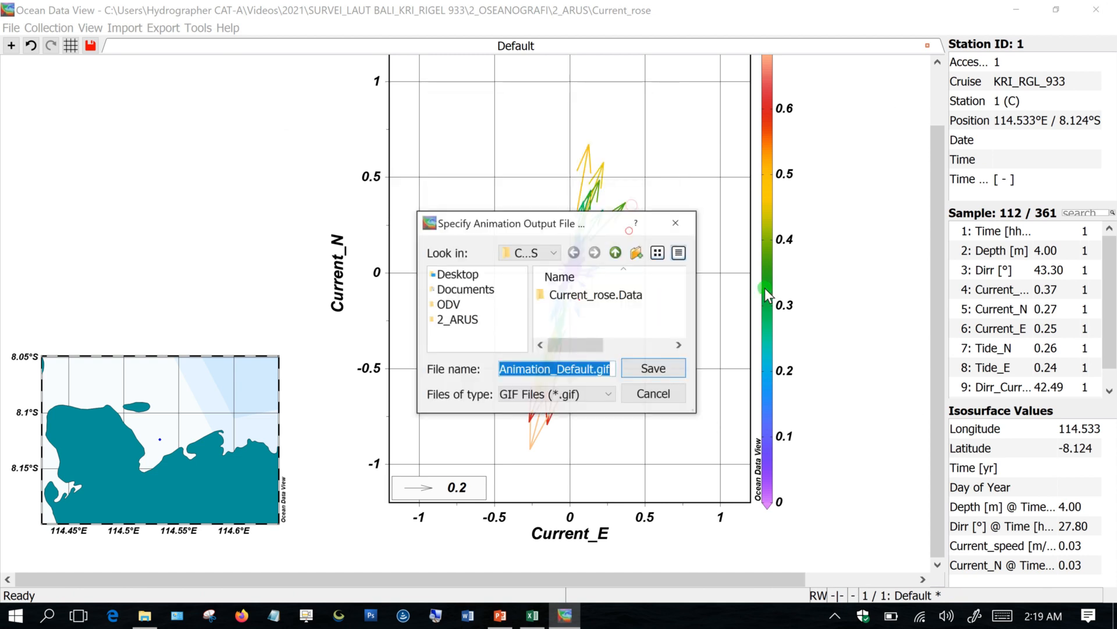
left_click(650, 368)
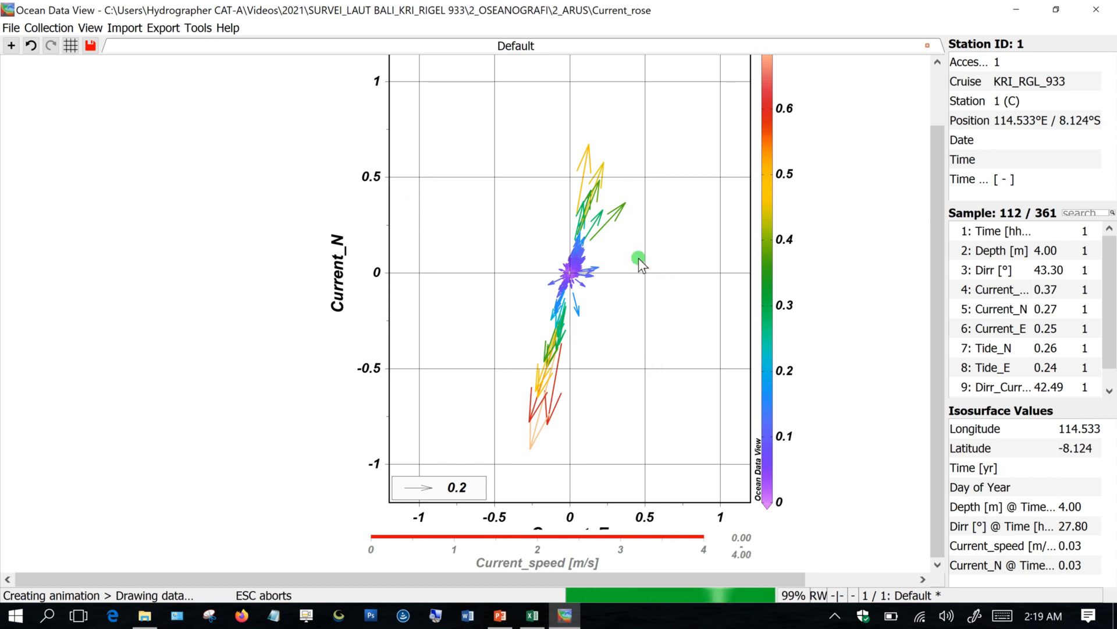
left_click(659, 358)
Set up a new range animation of the scatter window over Current_speed with step 0.02 and the Fixed Start interval type.
right_click(671, 281)
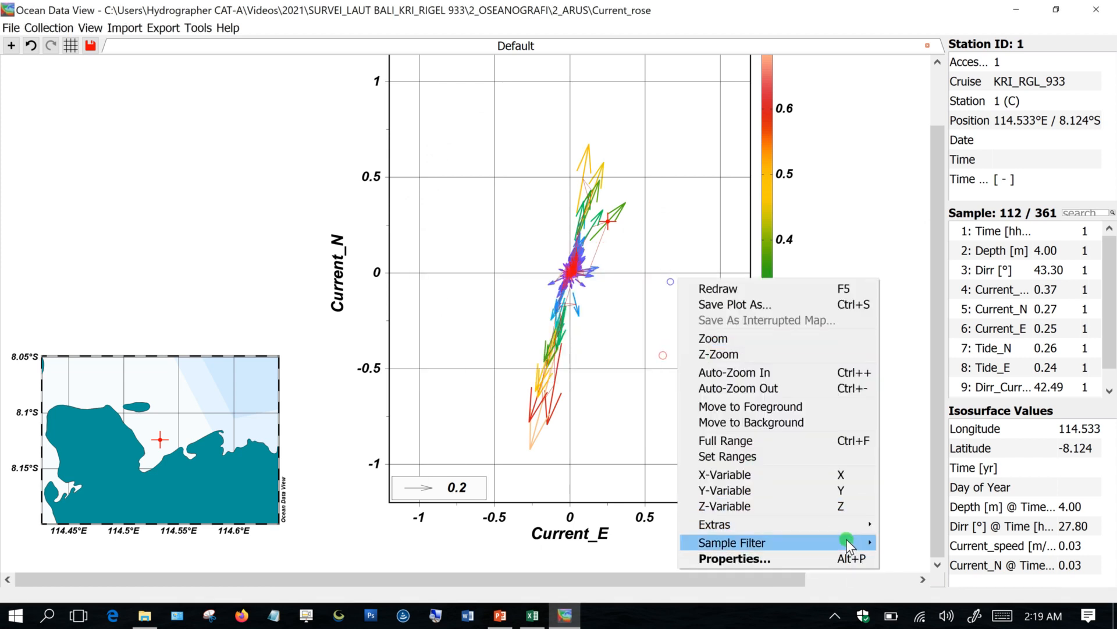
mouse_move(862, 524)
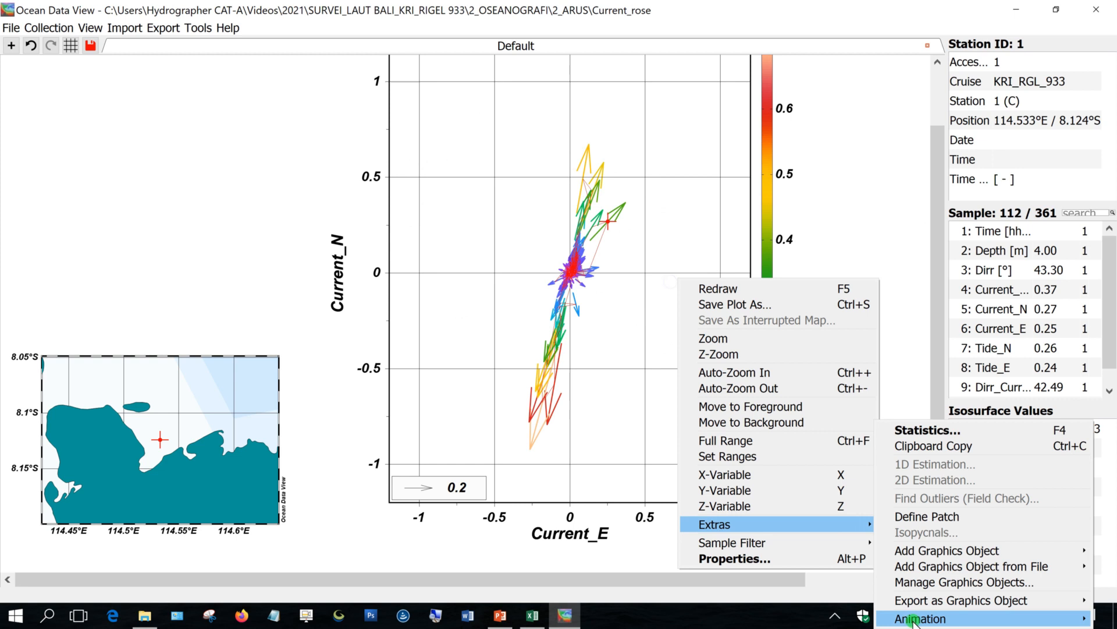
mouse_move(915, 619)
left_click(782, 602)
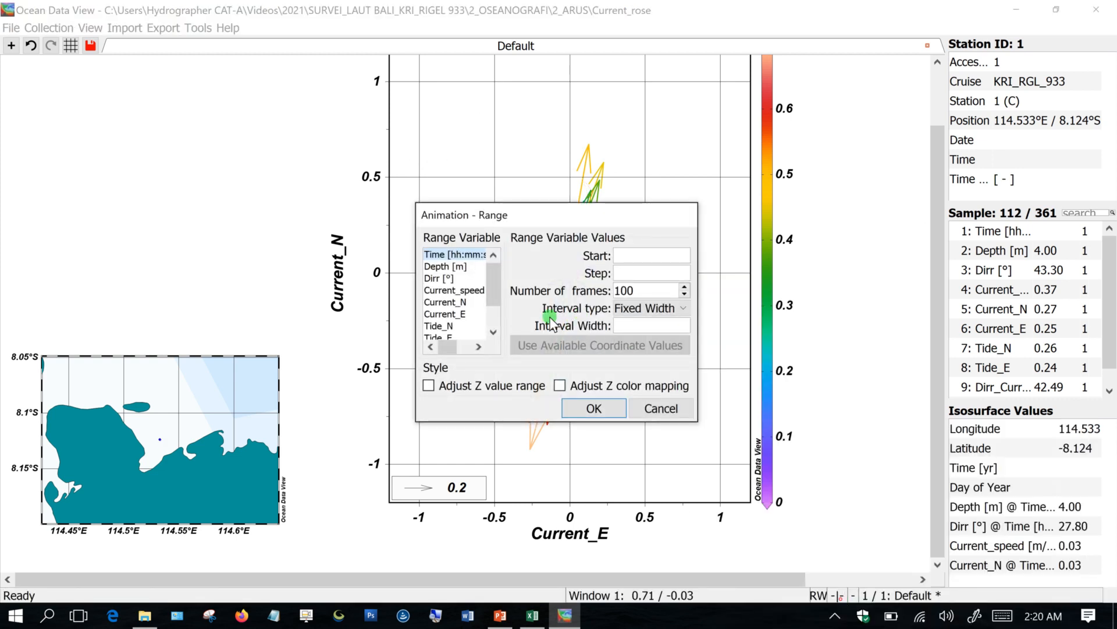
left_click(454, 290)
left_click_drag(645, 273, 624, 273)
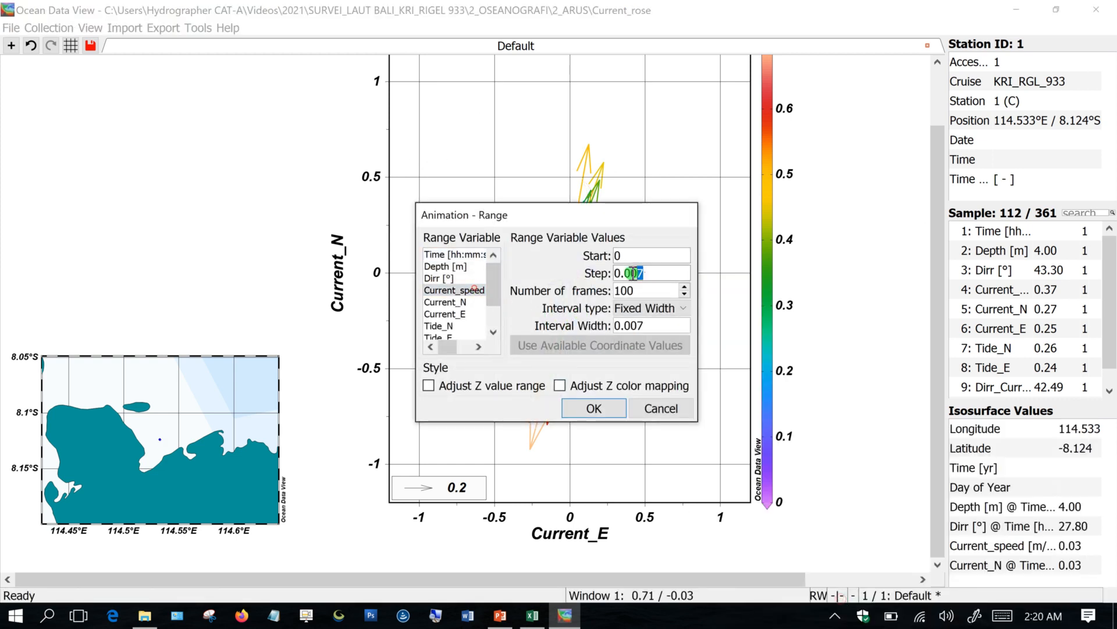
type("02")
left_click(647, 291)
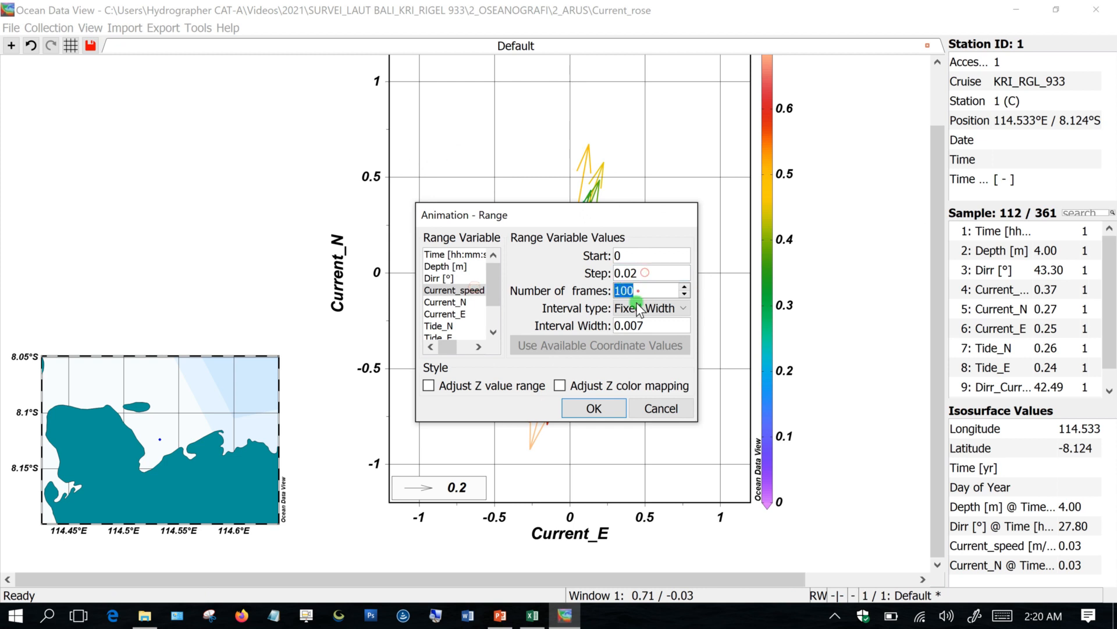
left_click(640, 309)
left_click(643, 336)
Generate the new animation, replacing the existing Animation_Default GIF file.
left_click(587, 408)
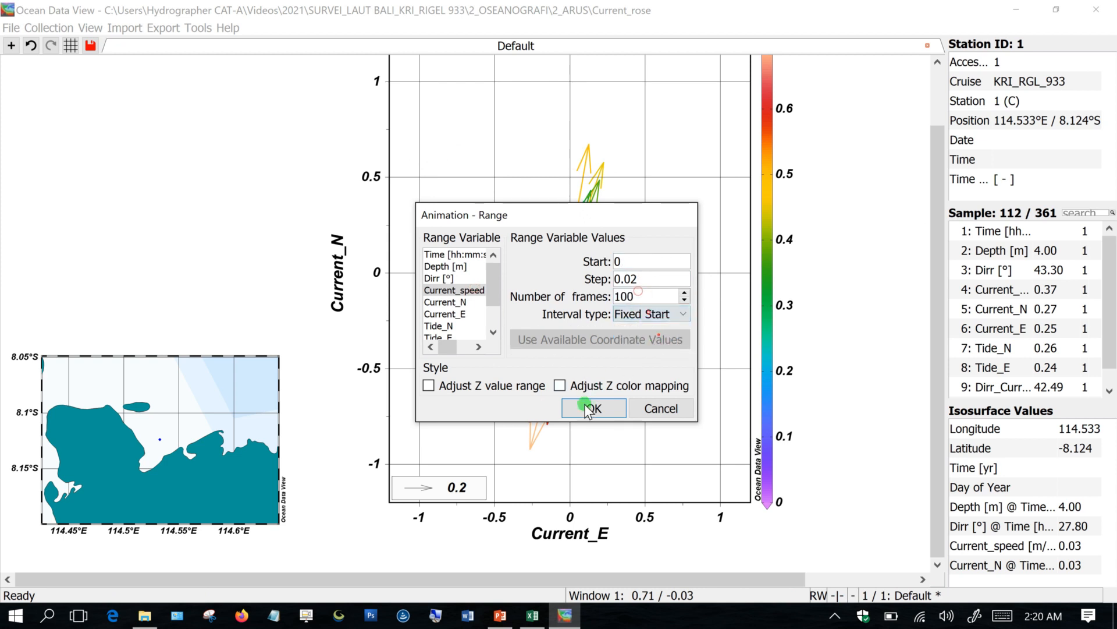
left_click(651, 372)
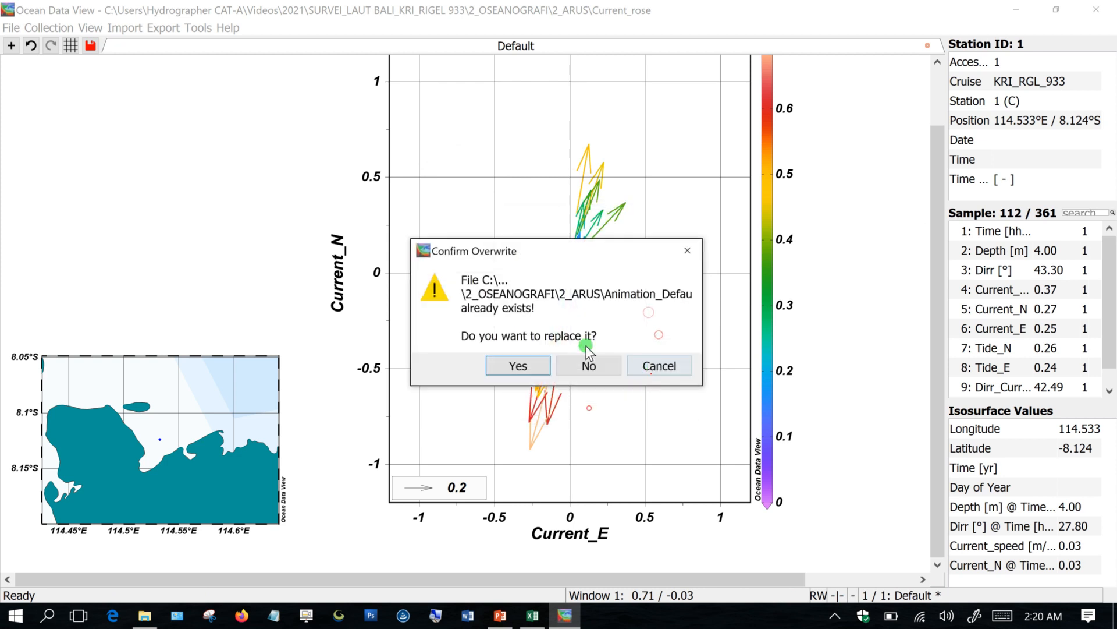
left_click(520, 366)
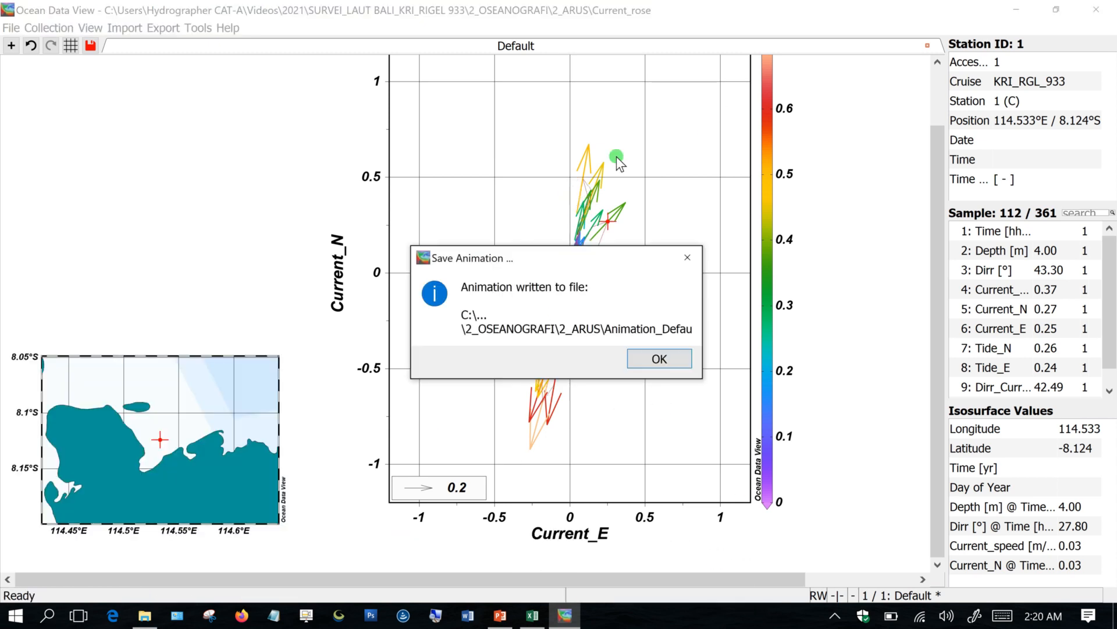
left_click(662, 360)
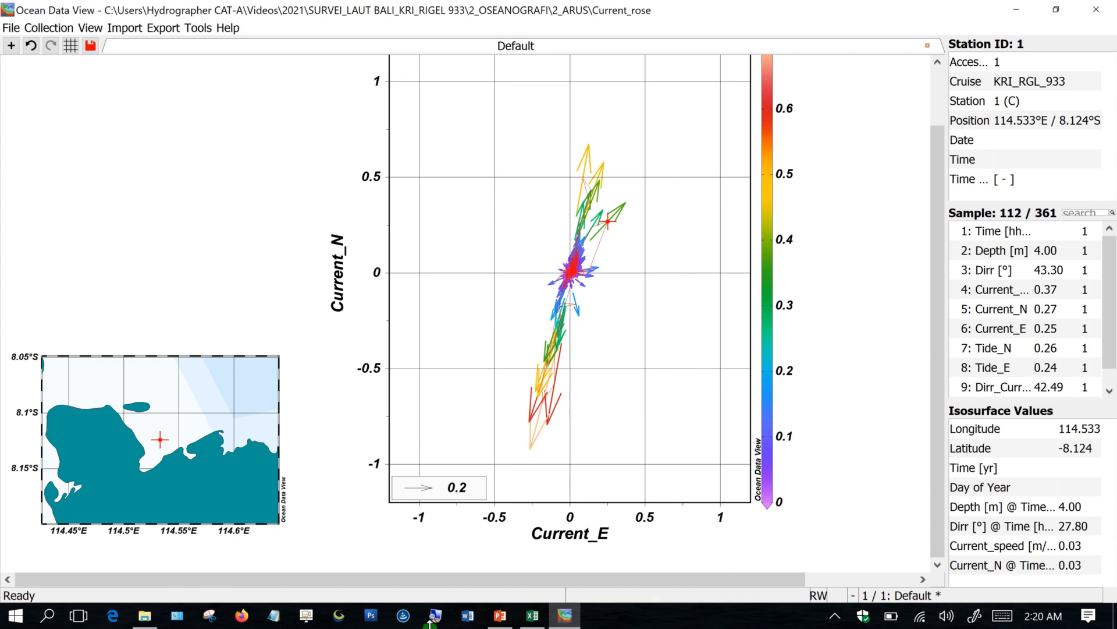
Switch to the Current_rose presentation in PowerPoint and view the Before/After comparison on slide 1 as a full-screen slide show.
left_click(503, 617)
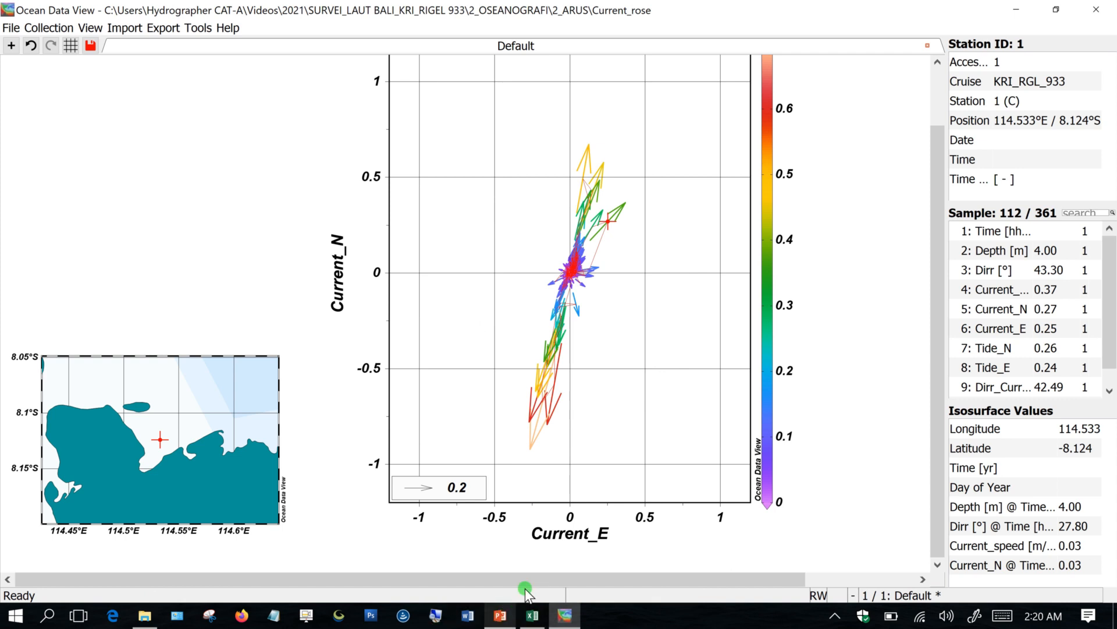
left_click(505, 619)
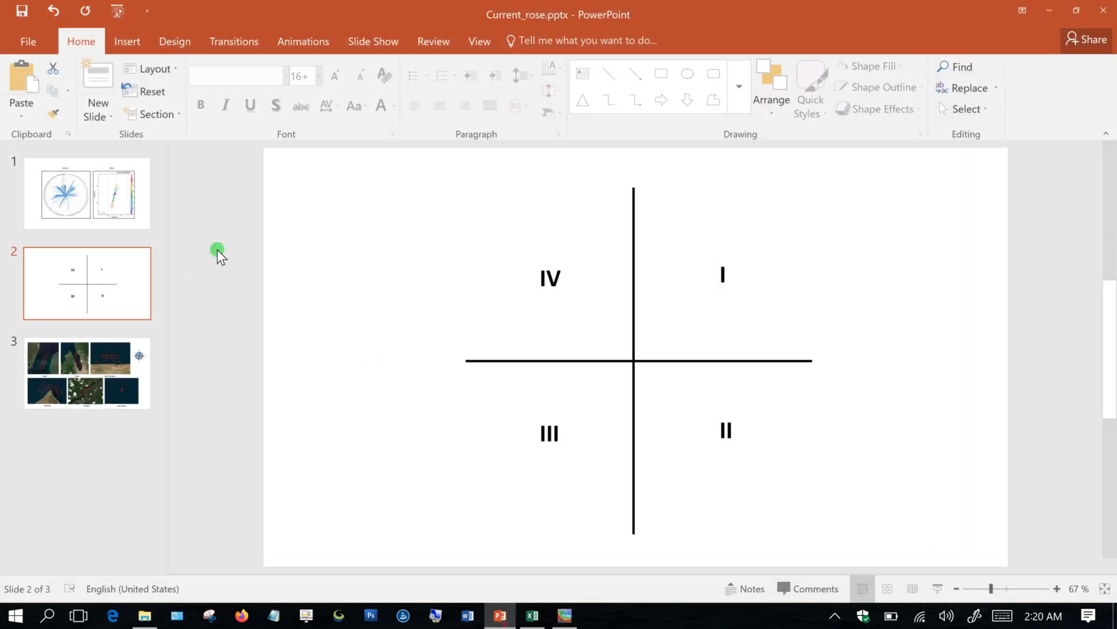
left_click(87, 198)
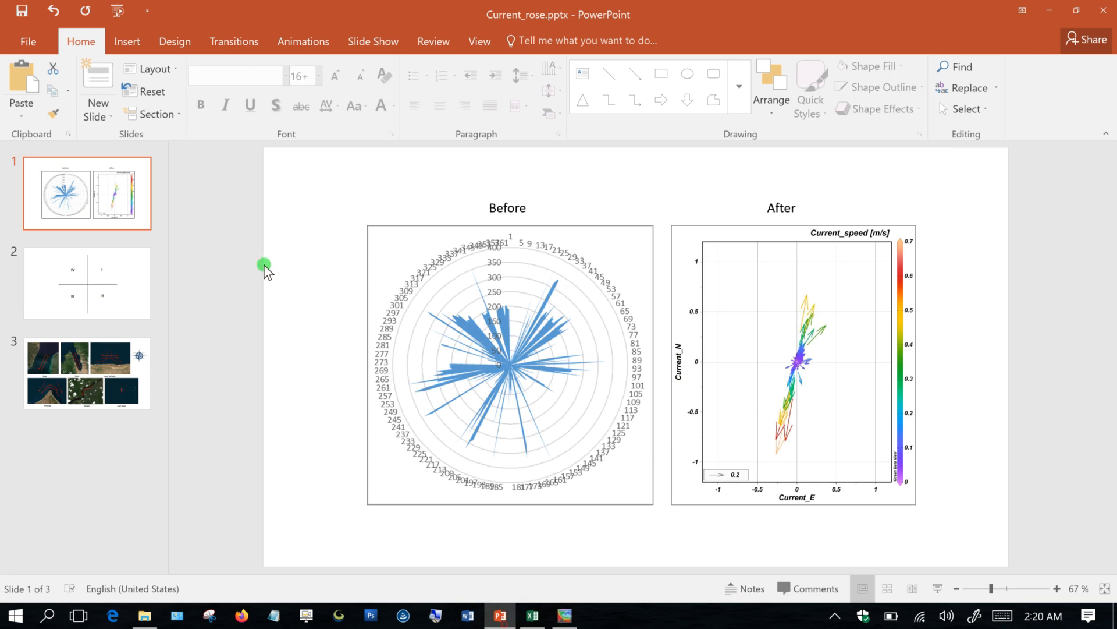
left_click(938, 588)
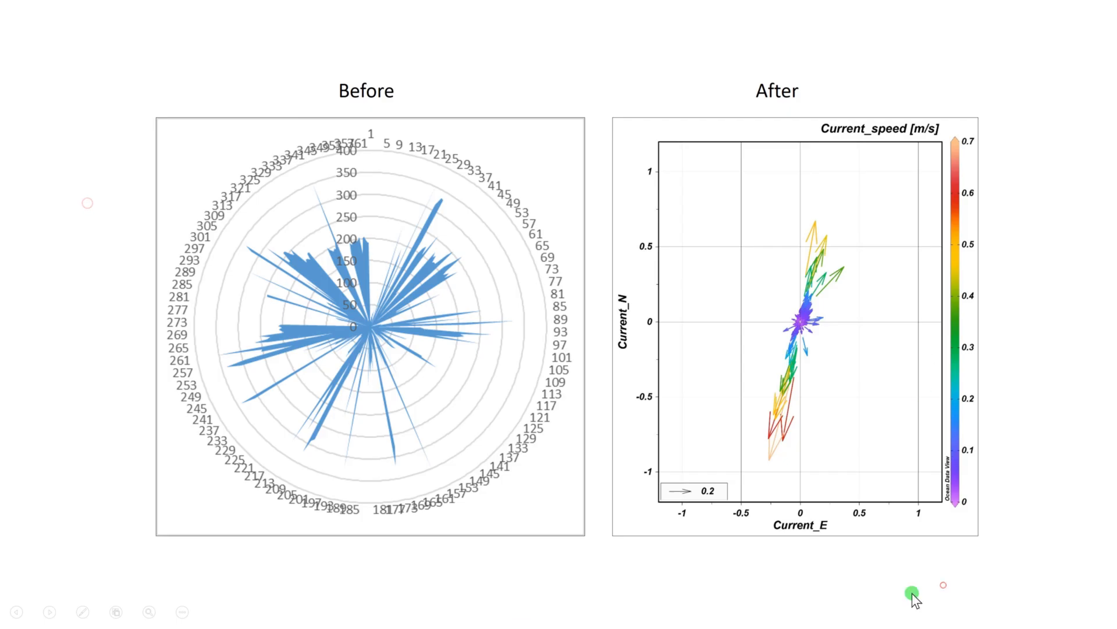
key("Escape")
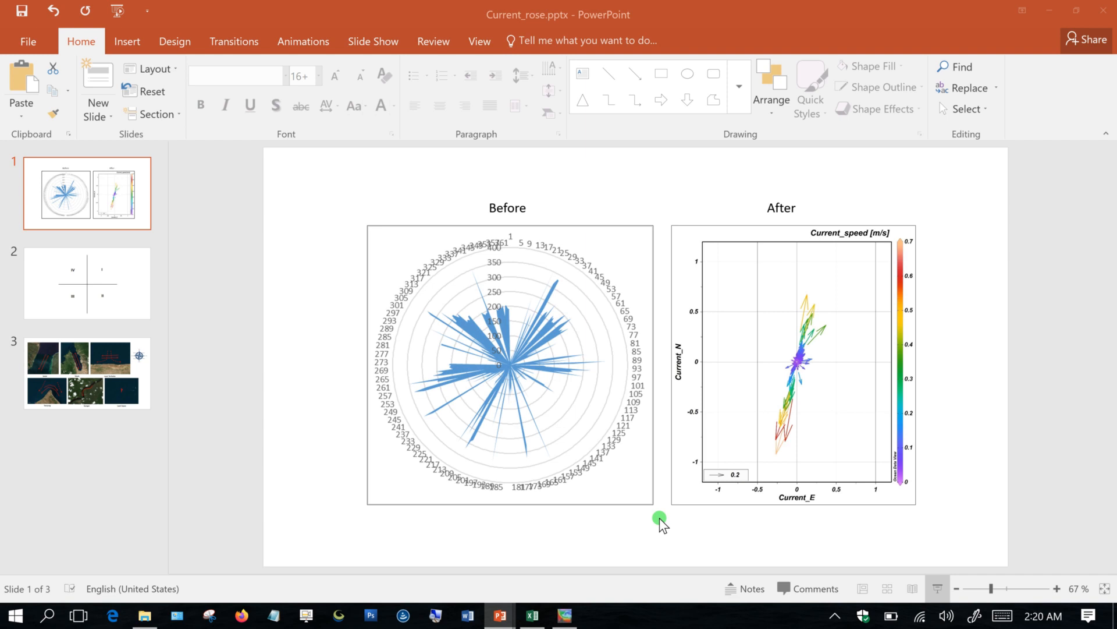
Switch to the Current_to_arrow_ODV workbook in Excel and select all Dirr values from B2 to B362 on the Current_rose sheet.
left_click(538, 621)
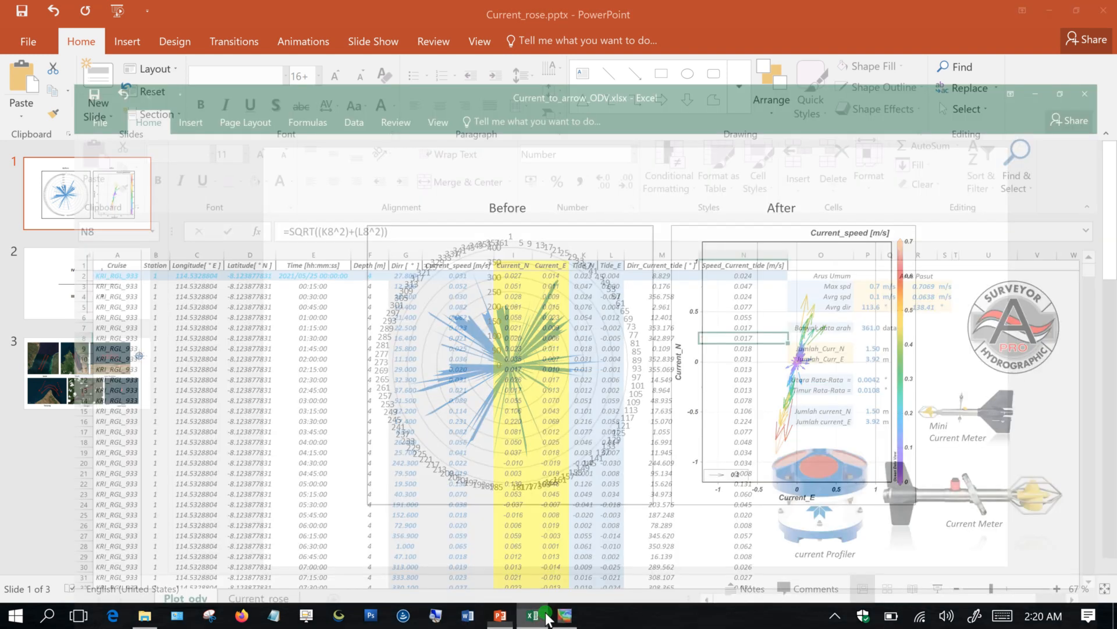
left_click(230, 561)
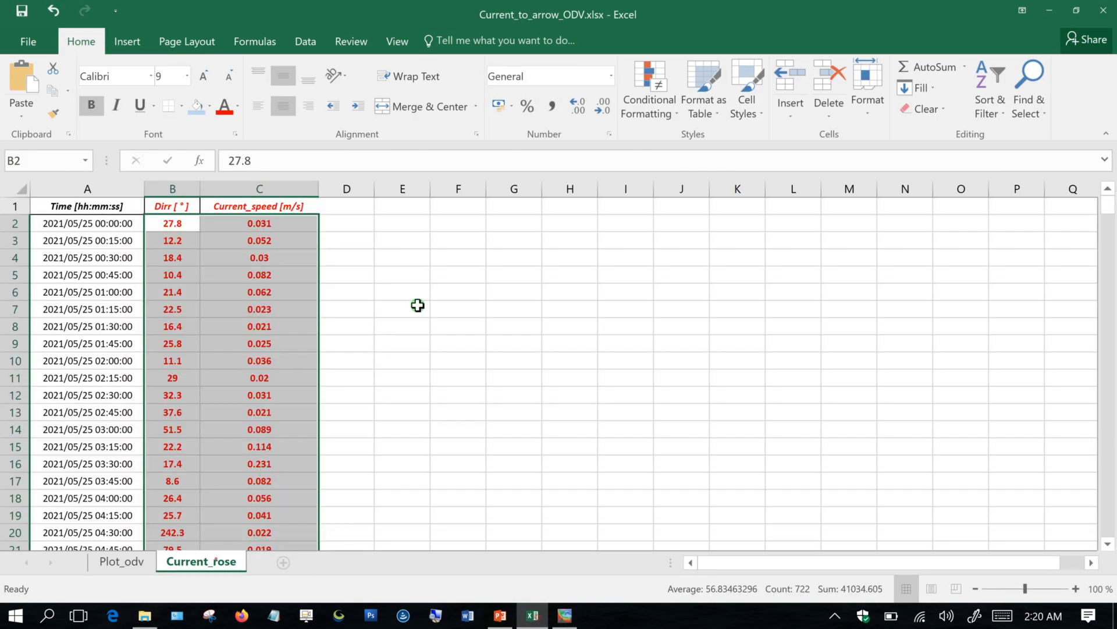
left_click(417, 306)
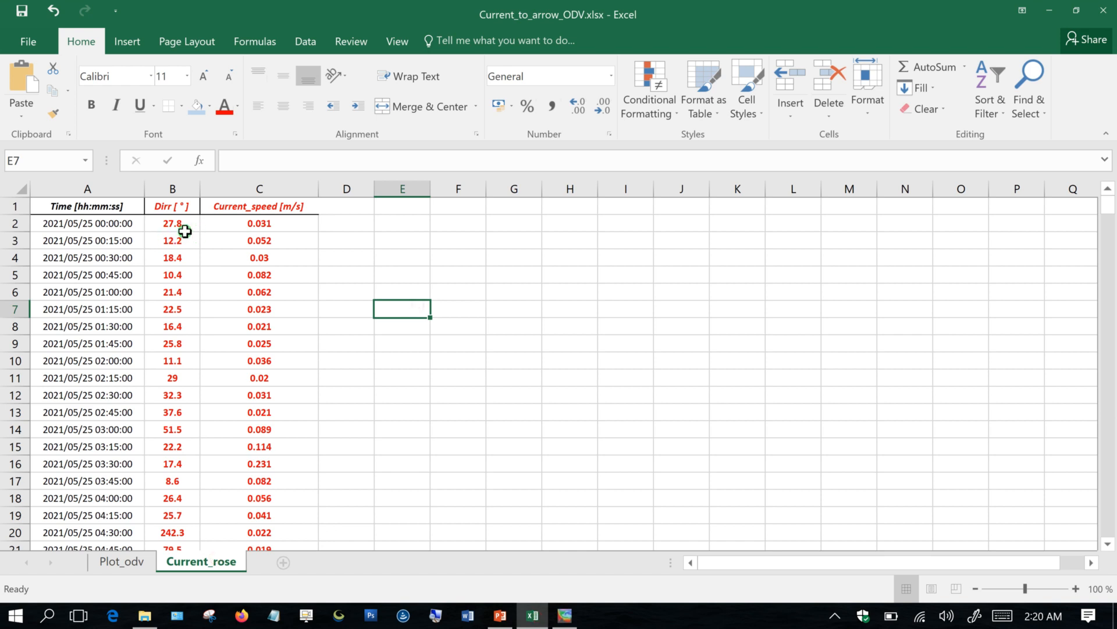
left_click(181, 226)
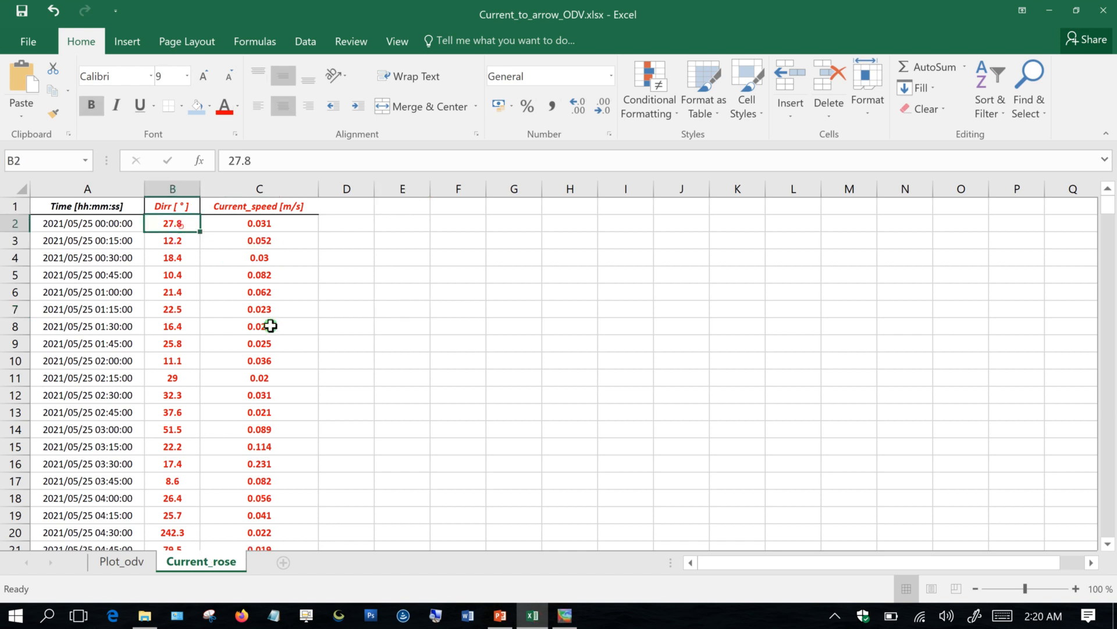
key("ctrl+shift+Down")
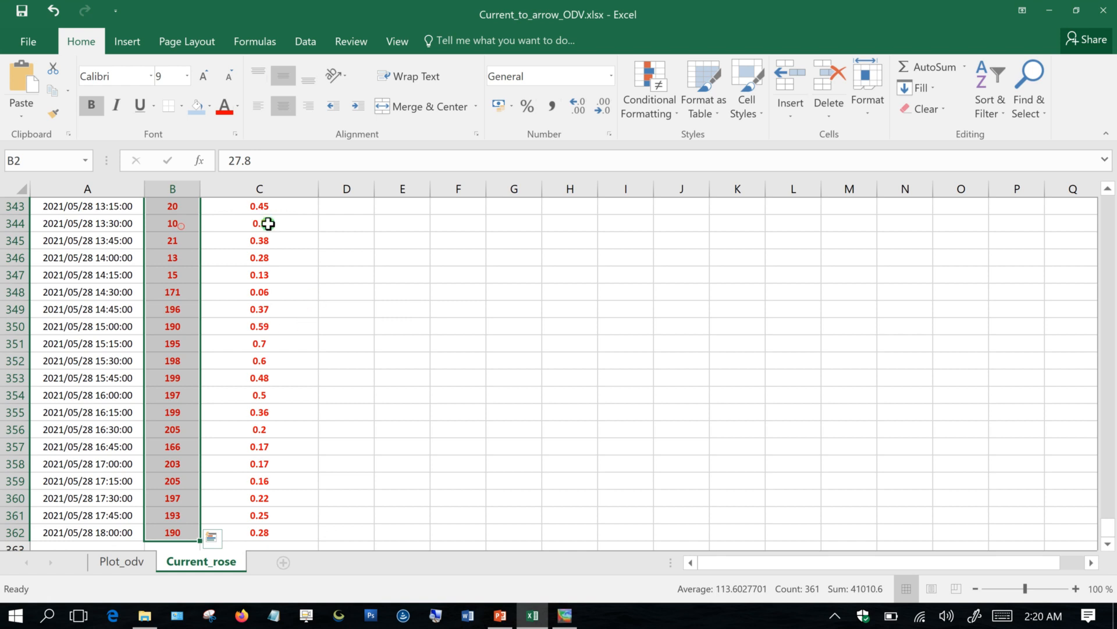
Insert a radar chart of the selected direction values and move it up beside the data columns.
left_click(142, 40)
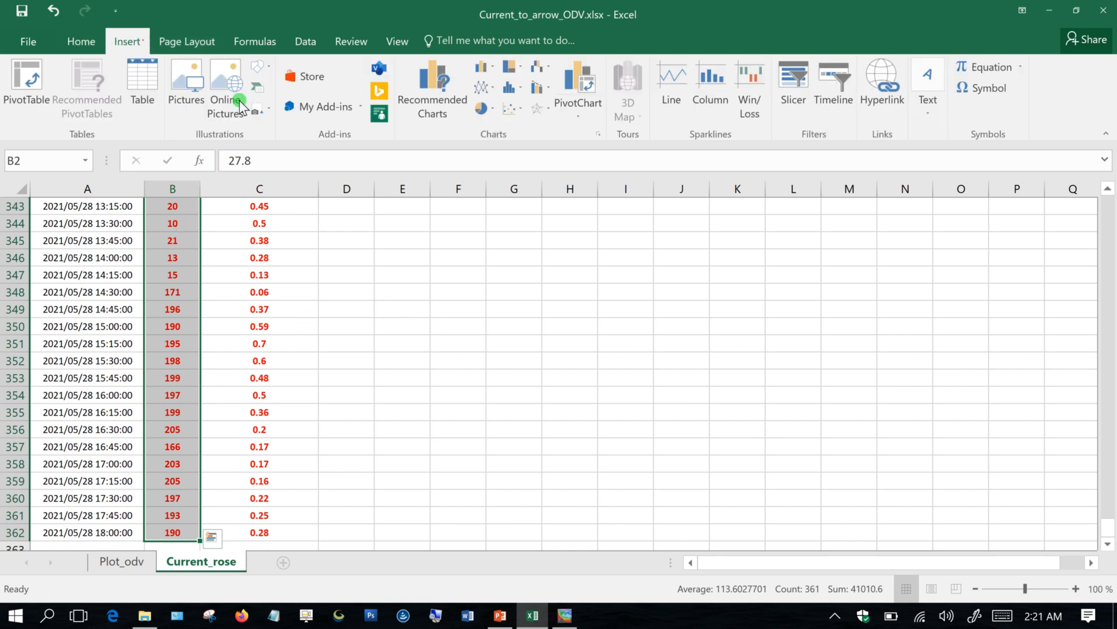
left_click(536, 109)
left_click(652, 282)
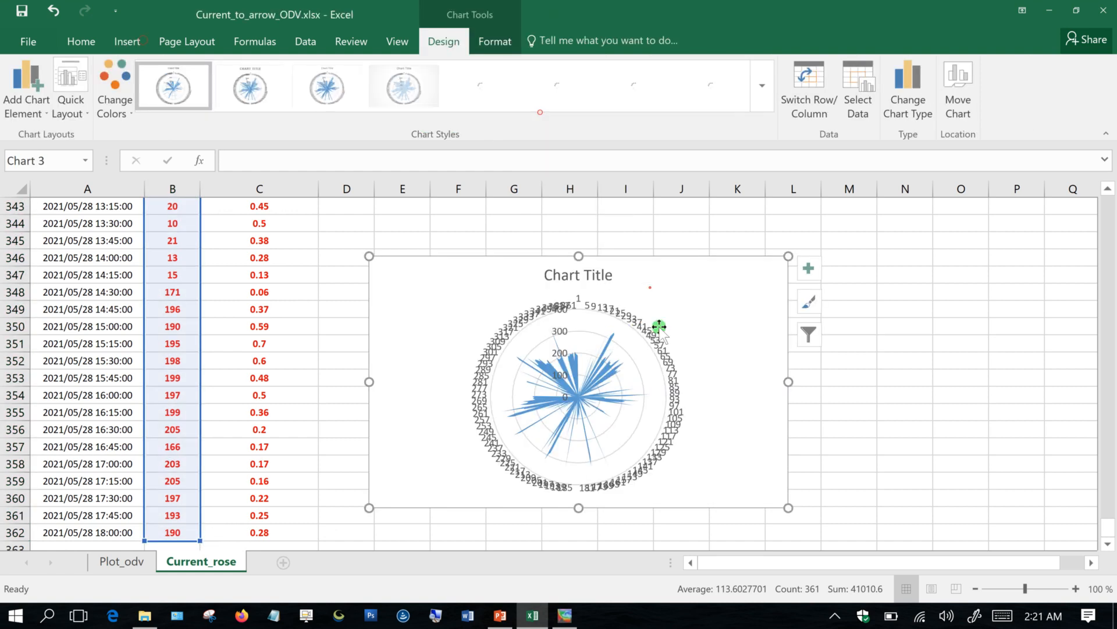
mouse_move(674, 294)
left_mouse_down()
mouse_move(633, 260)
mouse_move(669, 277)
mouse_move(661, 268)
left_mouse_up()
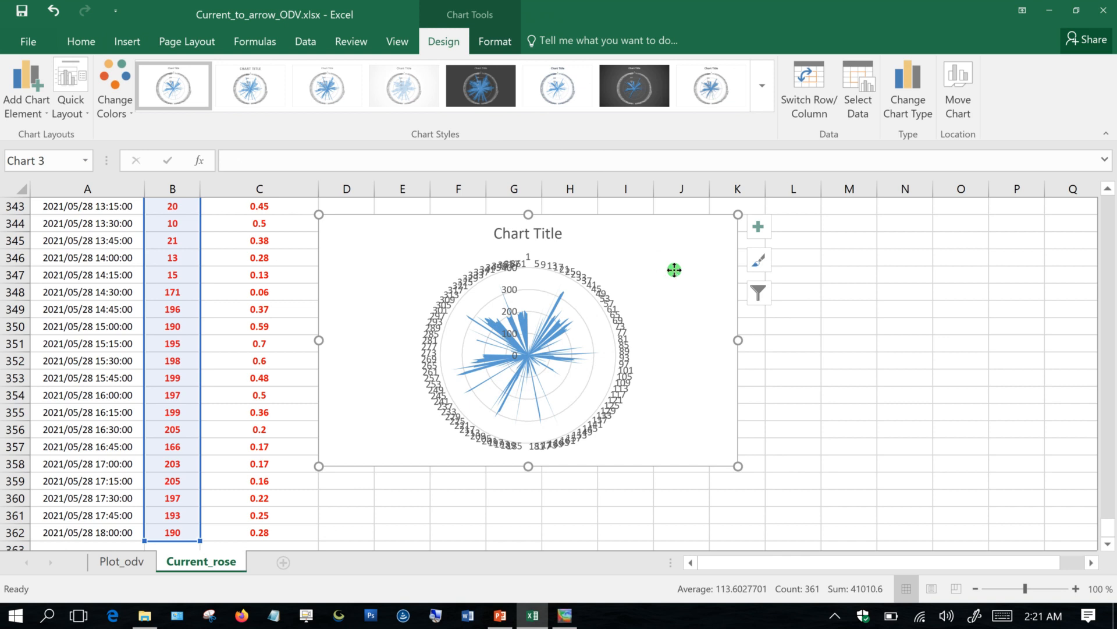
Switch back to PowerPoint and show slide 2 with the four-quadrant diagram as a full-screen slide show.
left_click(500, 615)
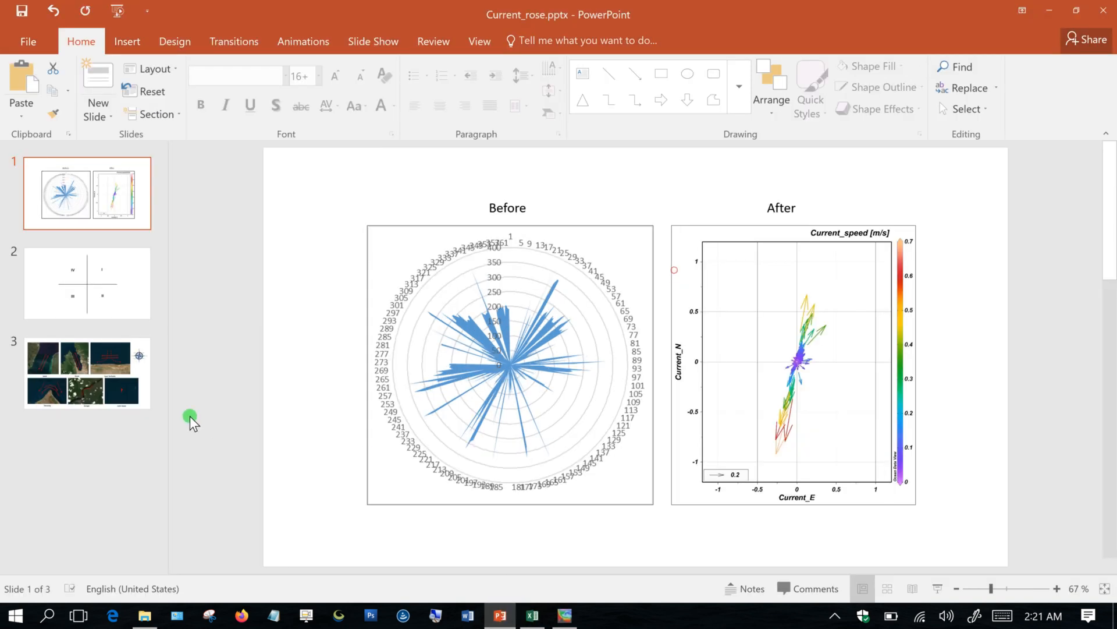
left_click(127, 390)
left_click(98, 285)
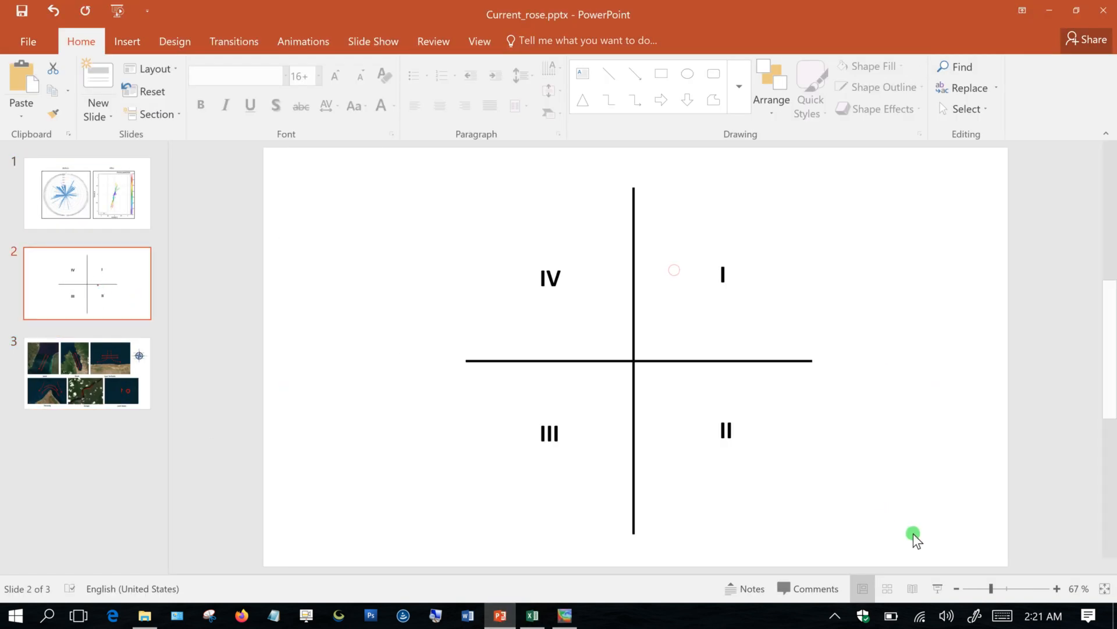
left_click(937, 588)
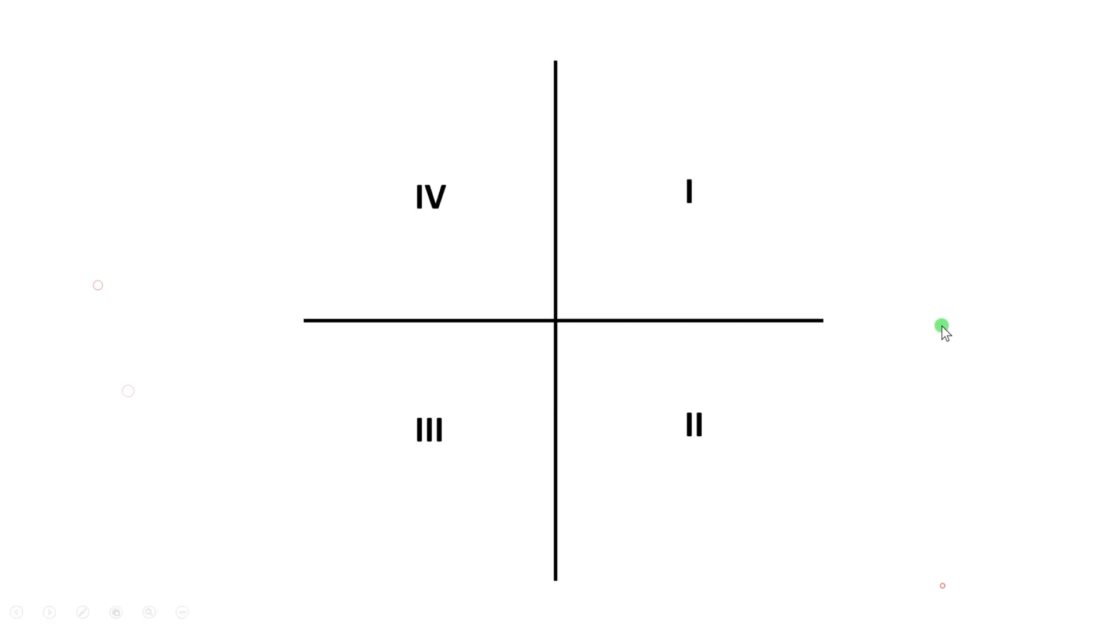